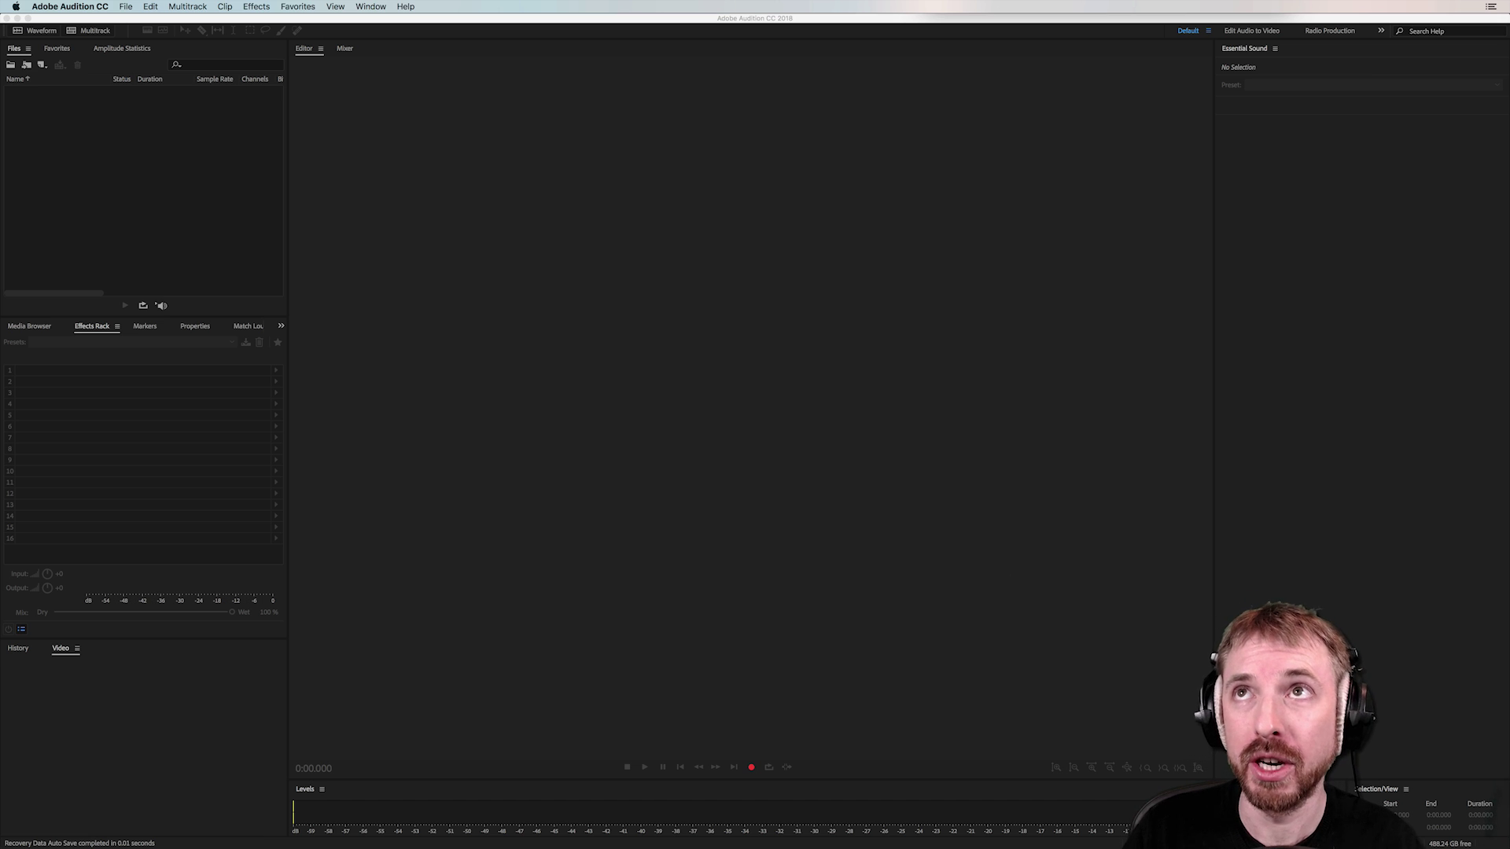
# Switch to Finder and bring its window, showing Edits.prproj in the 12.0 folder, into view
pyautogui.press('super+Tab')
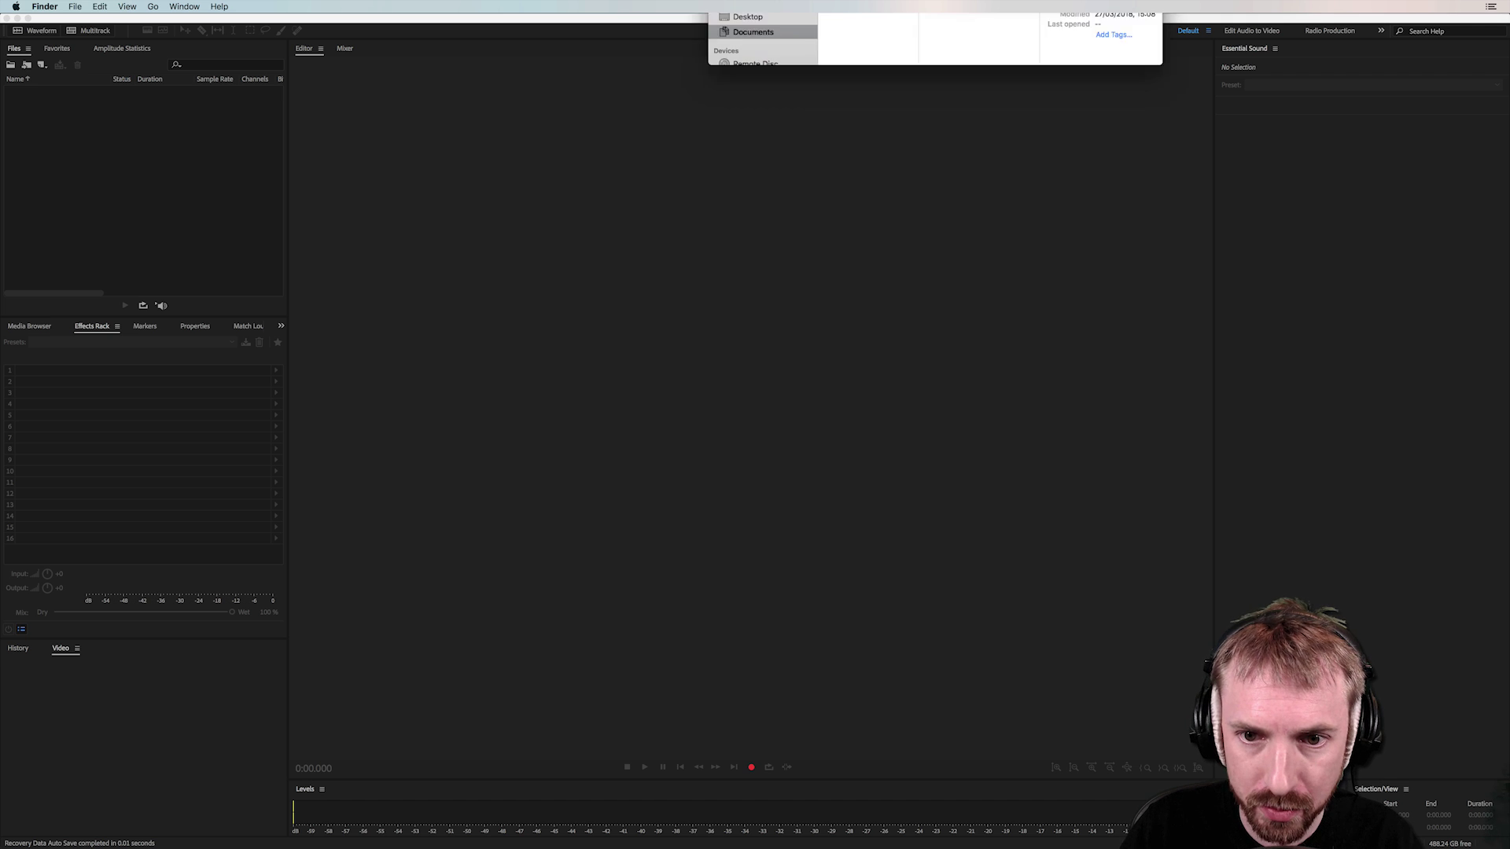
pyautogui.moveTo(797, 0); pyautogui.dragTo(797, 139)
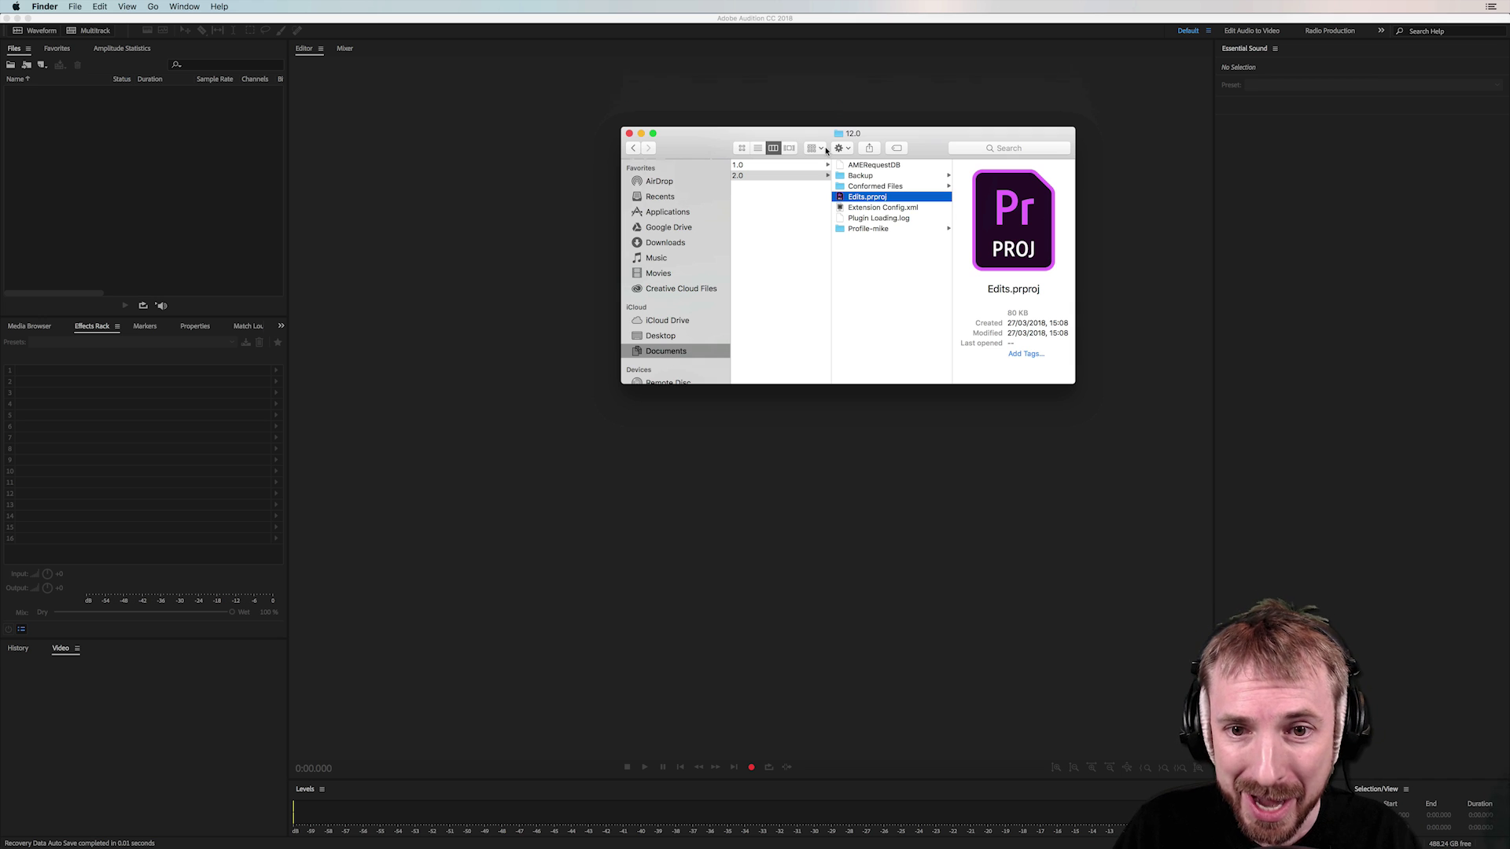
# Import Edits.prproj into Audition, close Finder and choose the MVI_9608 sequence
pyautogui.moveTo(872, 199); pyautogui.dragTo(545, 135)
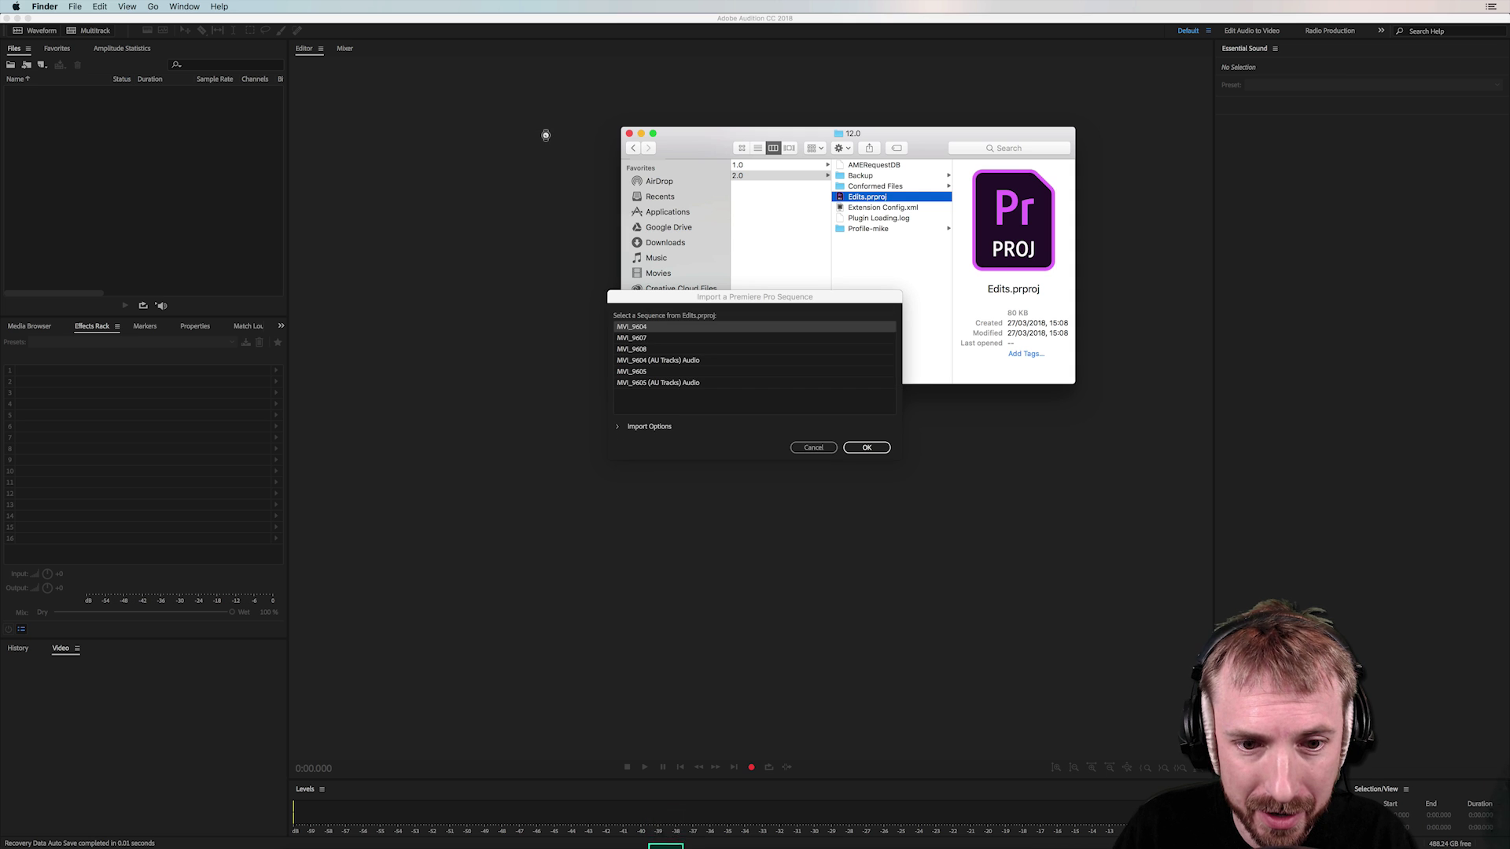
pyautogui.press('super+w')
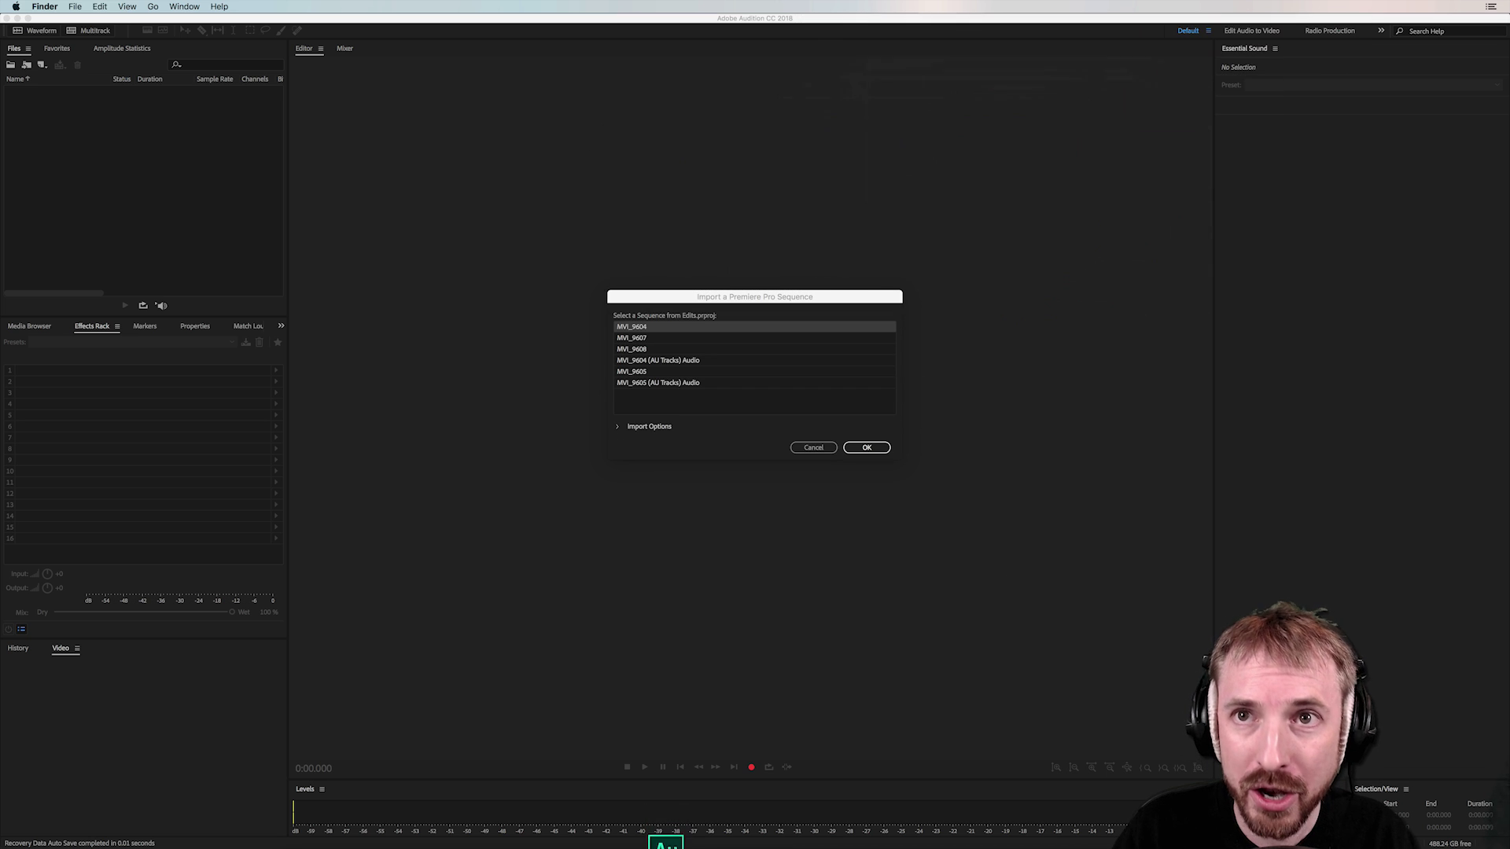
pyautogui.click(642, 351)
pyautogui.click(639, 351)
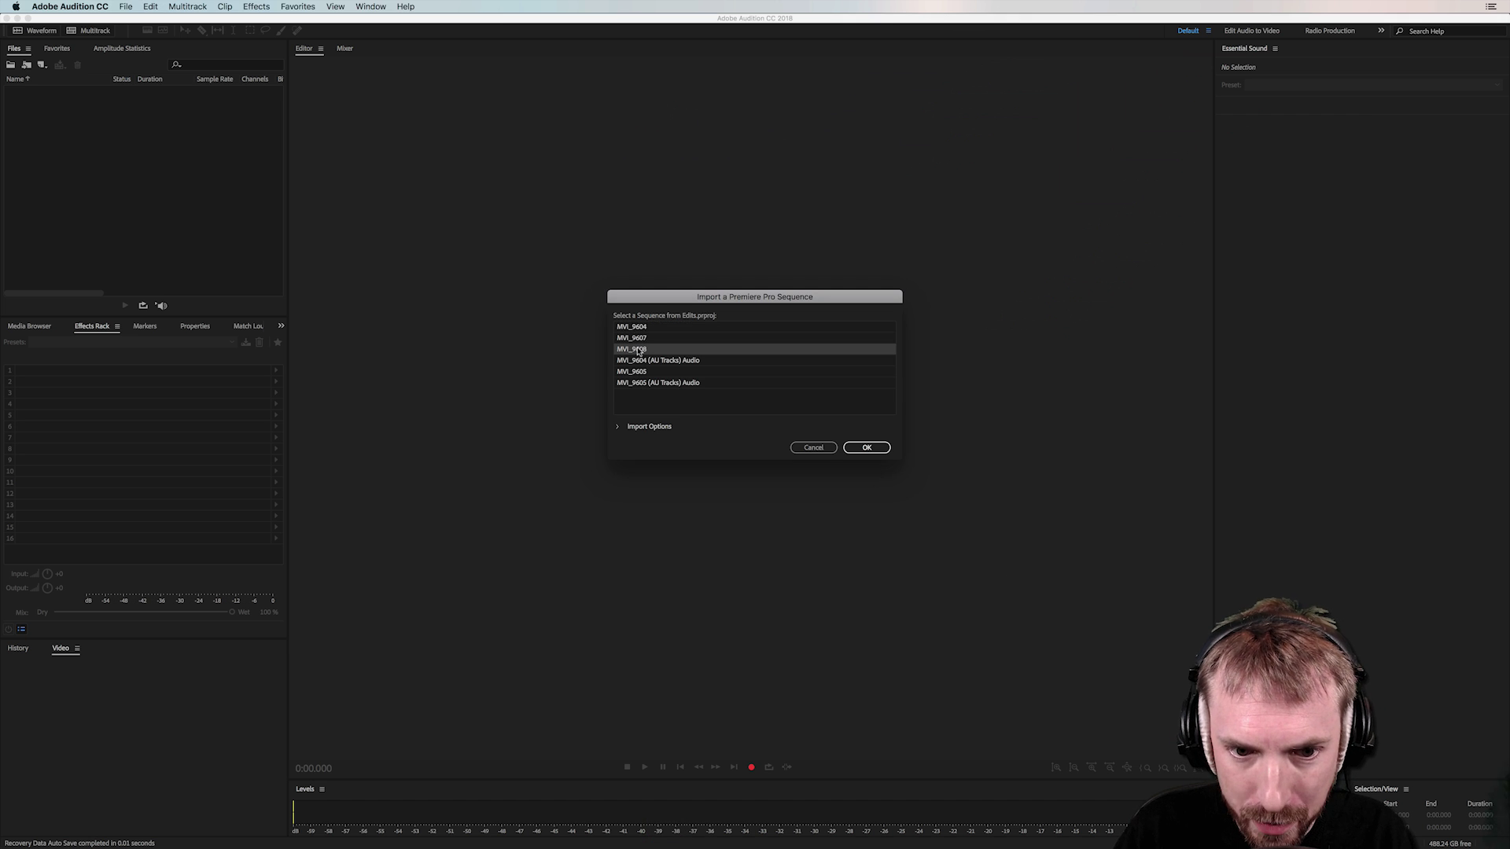
# Confirm importing the MVI_9608 sequence as a three-track multitrack session
pyautogui.click(864, 445)
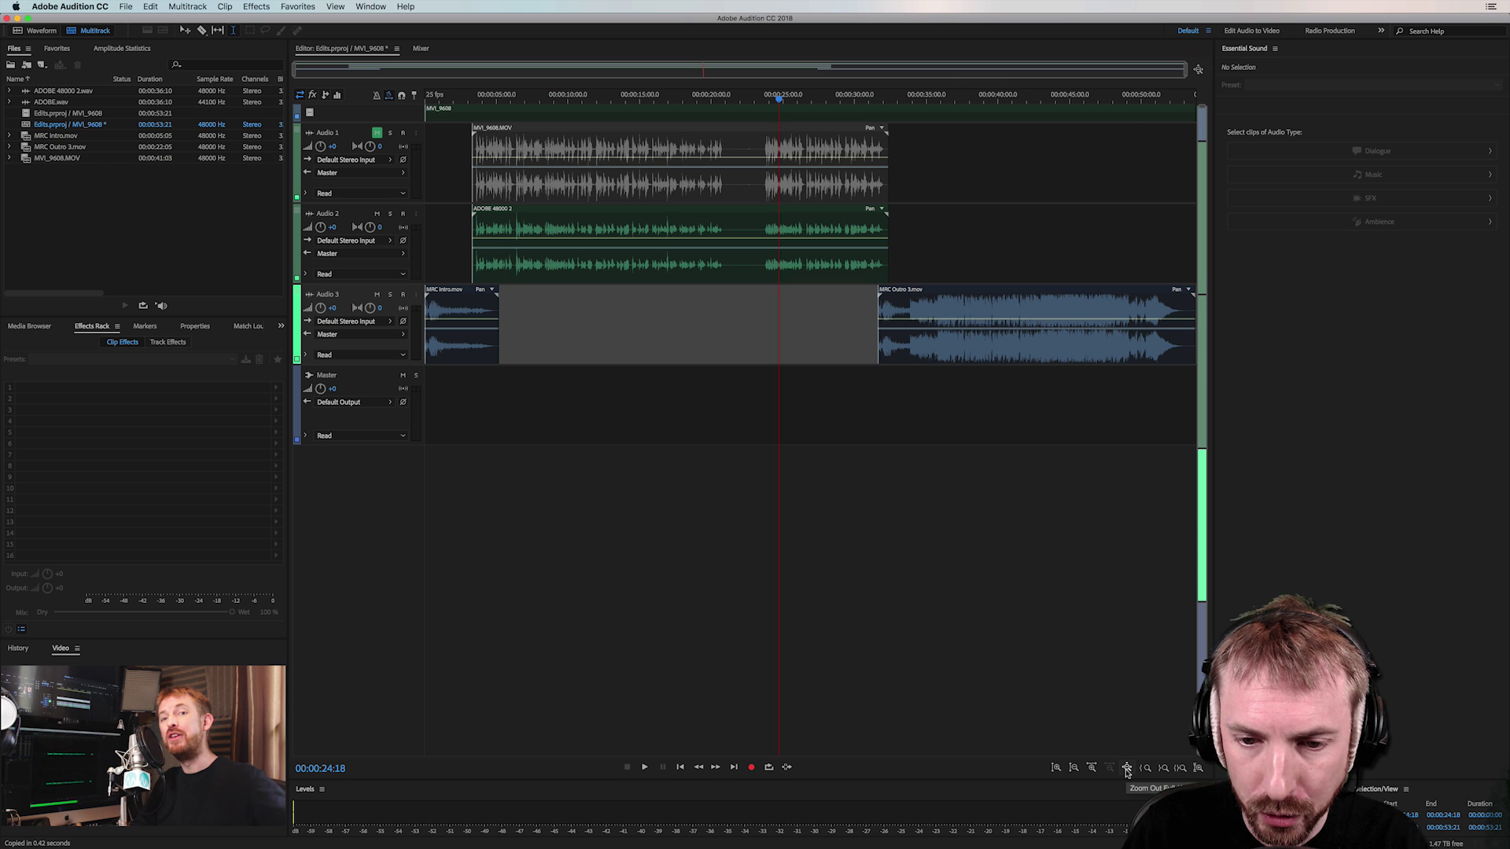
pyautogui.click(1126, 769)
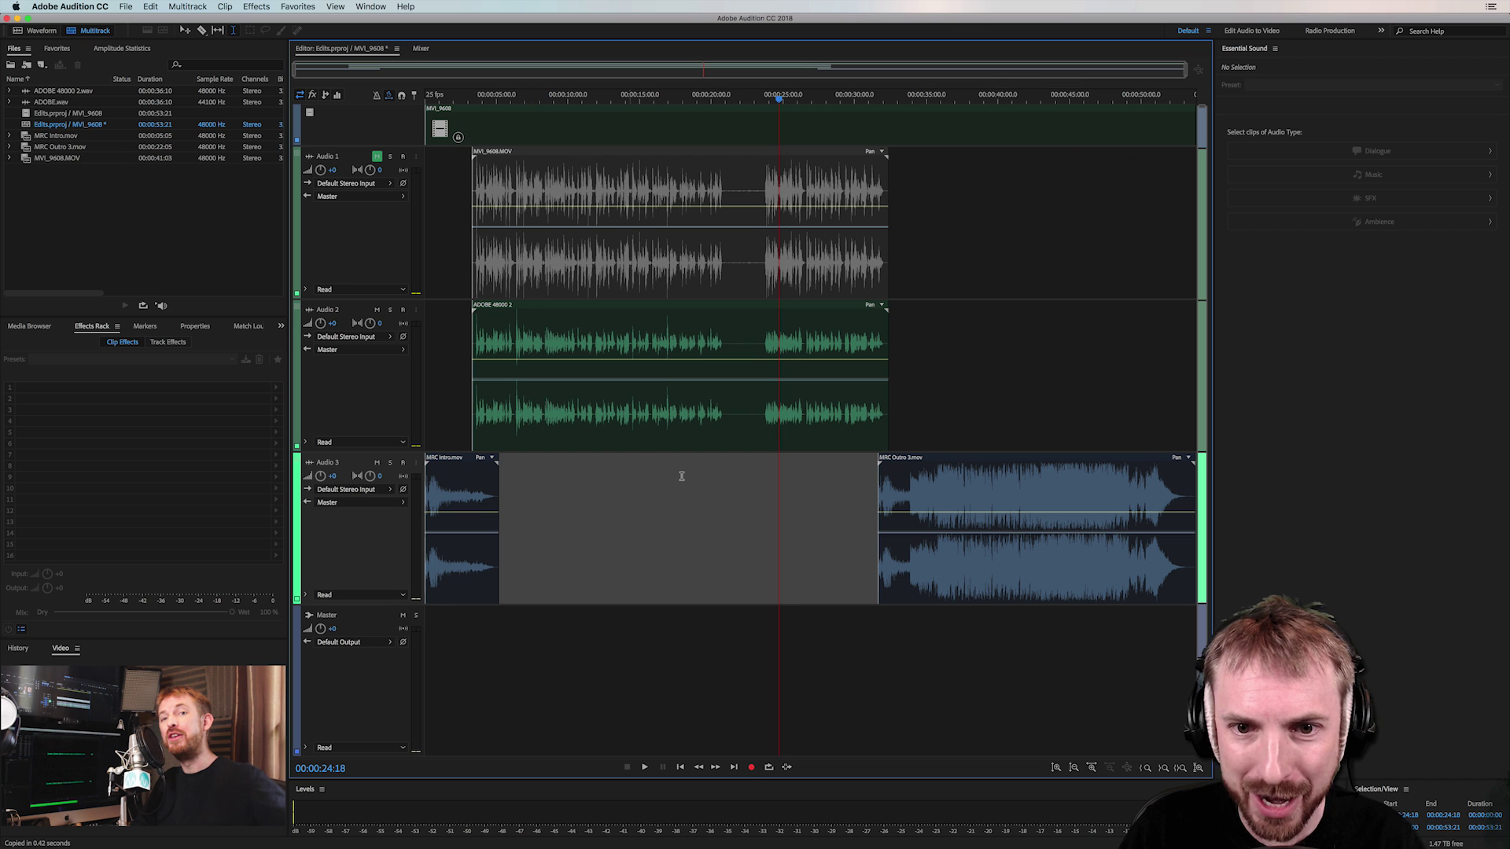
pyautogui.scroll(-5, 366, 285)
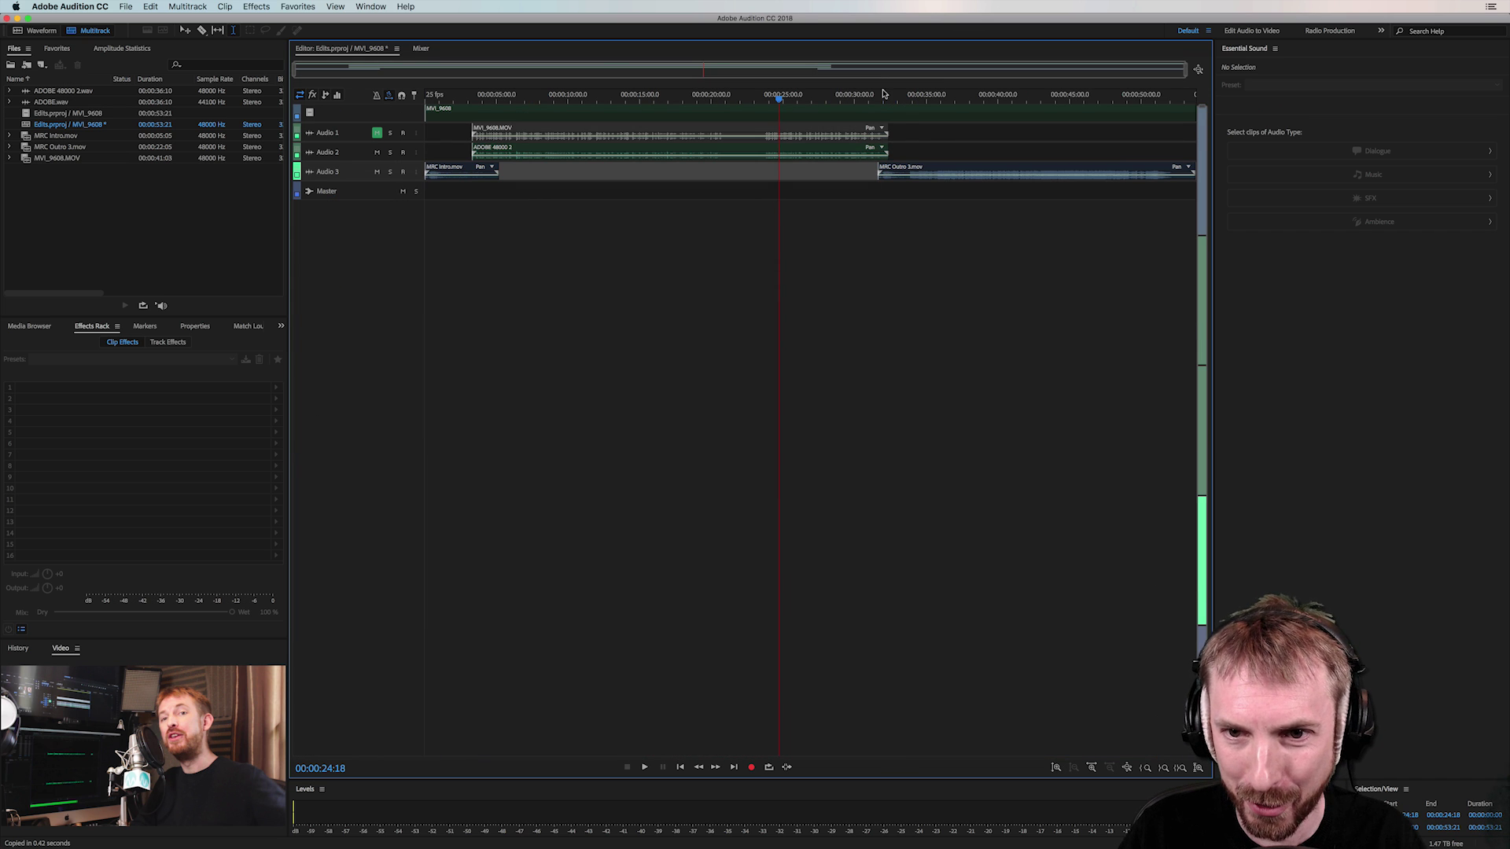
pyautogui.scroll(2, 882, 93)
pyautogui.scroll(-2, 882, 93)
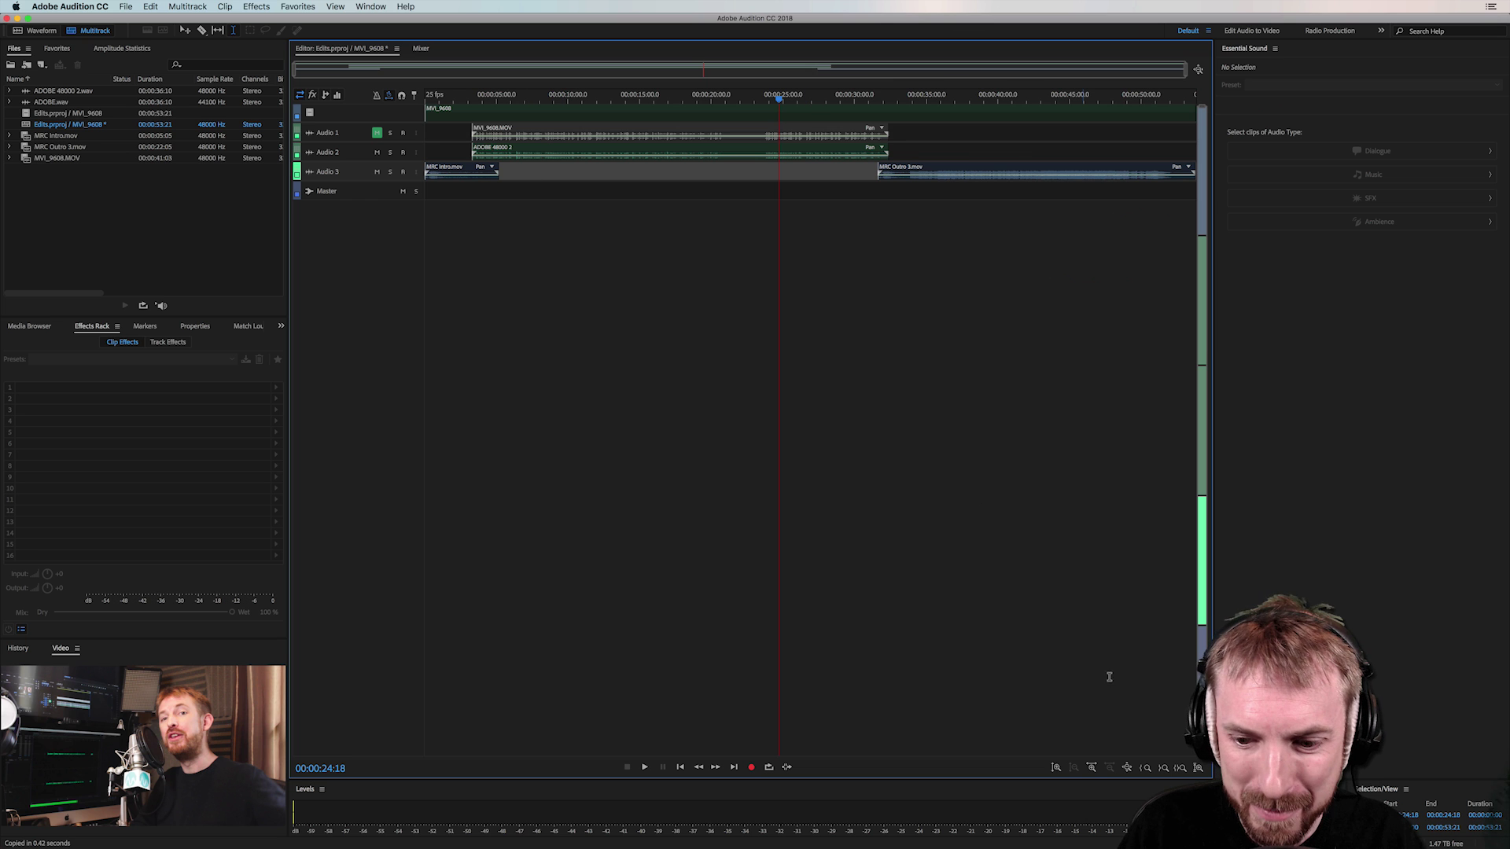
pyautogui.click(1126, 766)
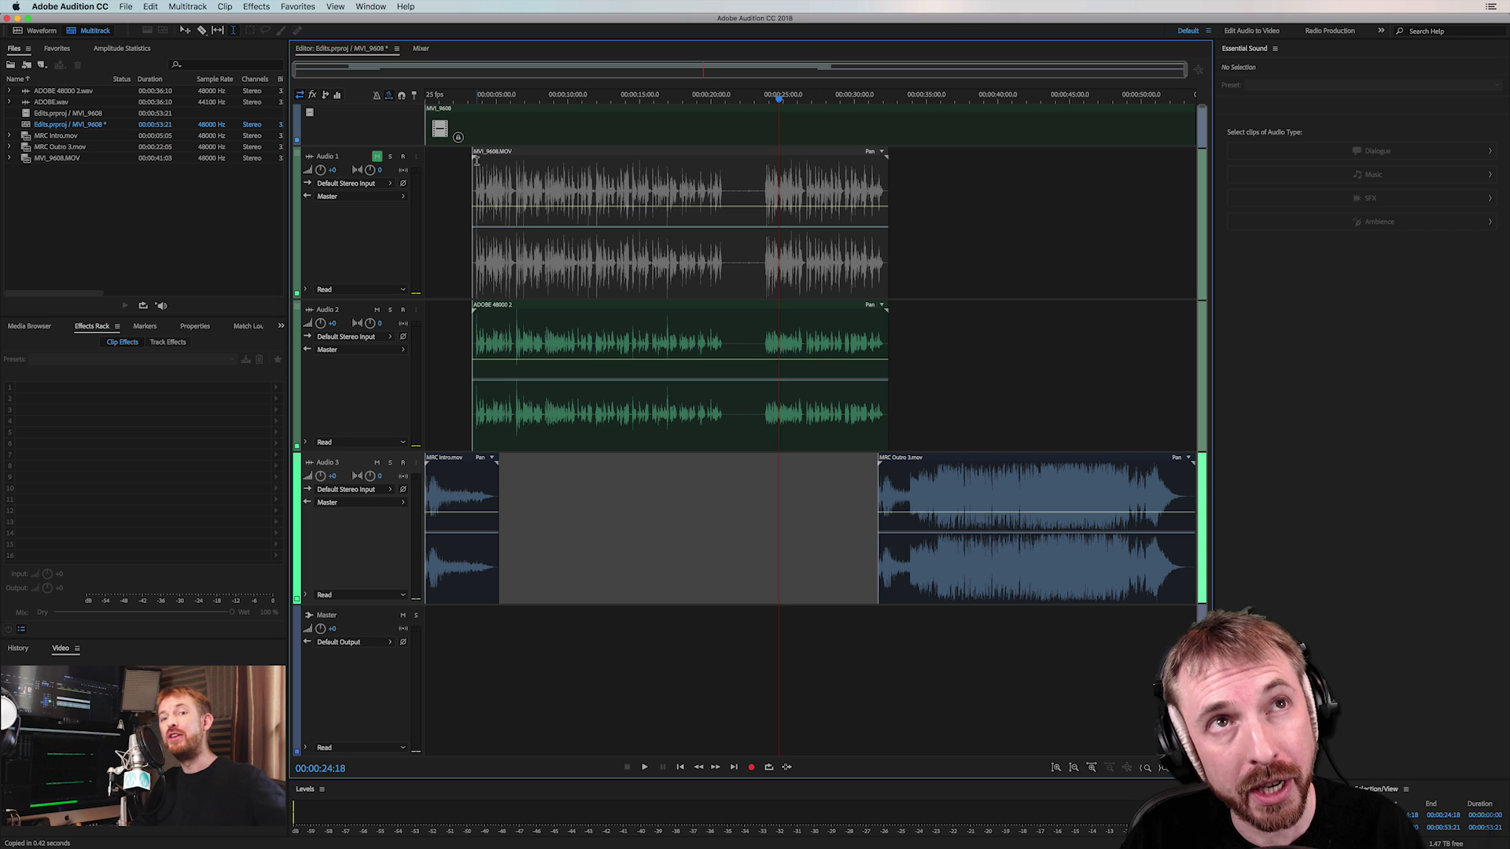
# Delete a short section just after 20 seconds from the Audio 2 clip, leaving the playhead at 00:00:18:14
pyautogui.click(689, 98)
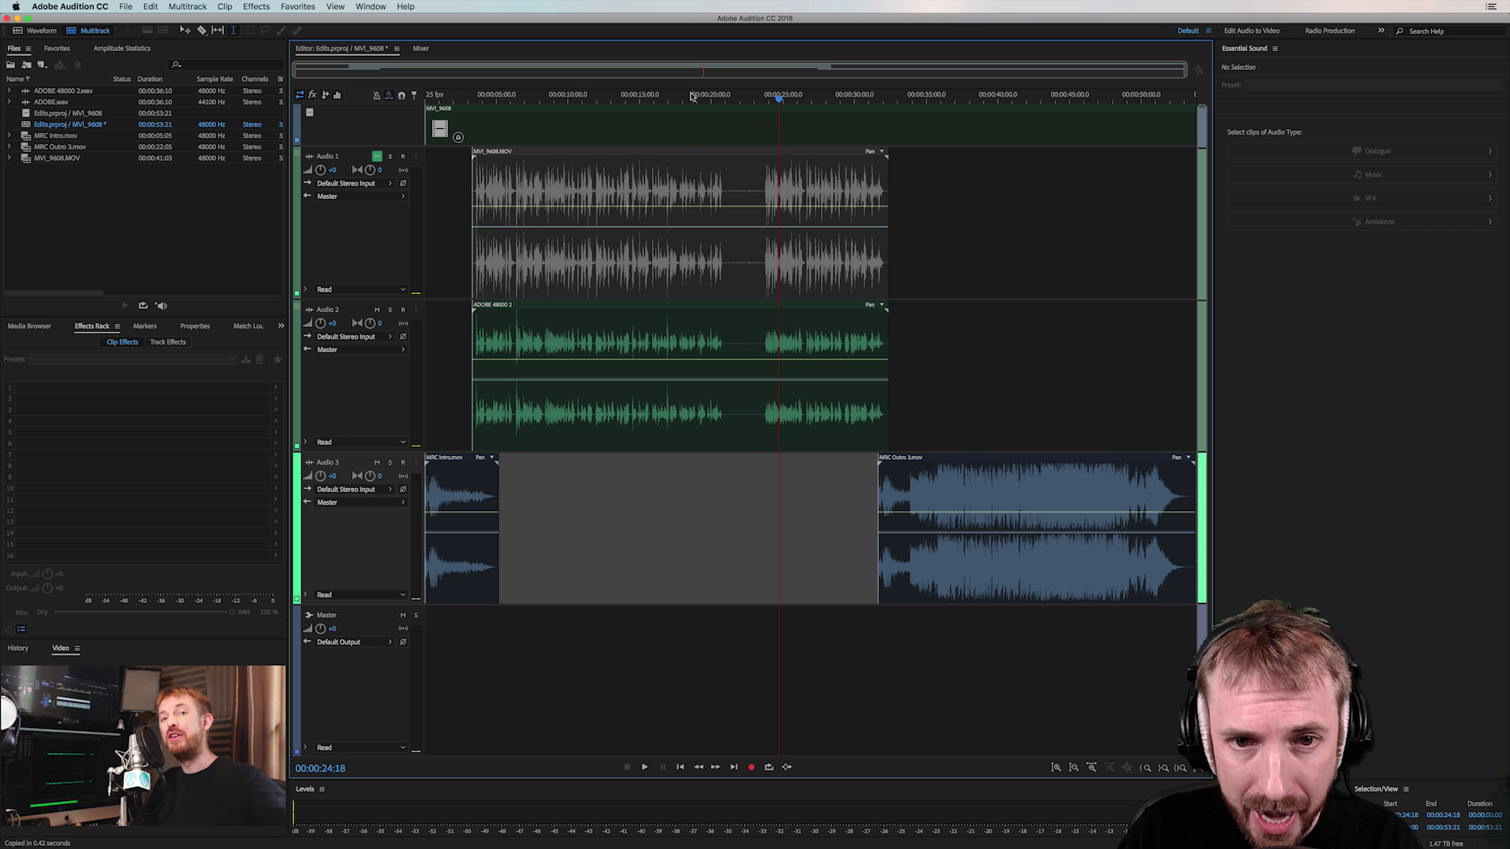
pyautogui.moveTo(725, 343); pyautogui.dragTo(746, 343)
pyautogui.press('Delete')
pyautogui.click(691, 323)
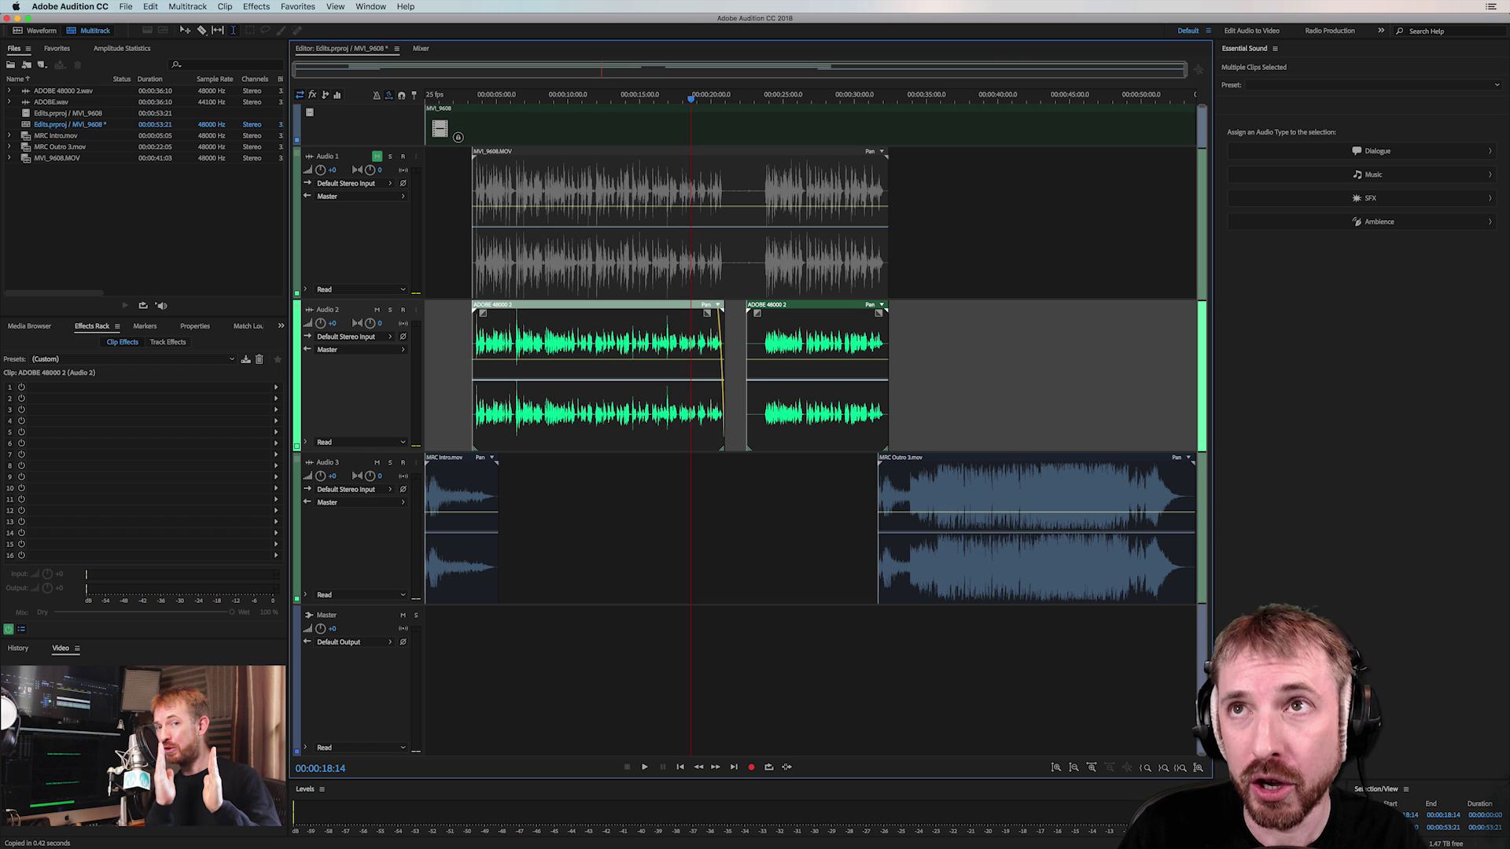
# Import MRCv1.2.sesx from Finder into the Files panel and open the session
pyautogui.press('super+Tab')
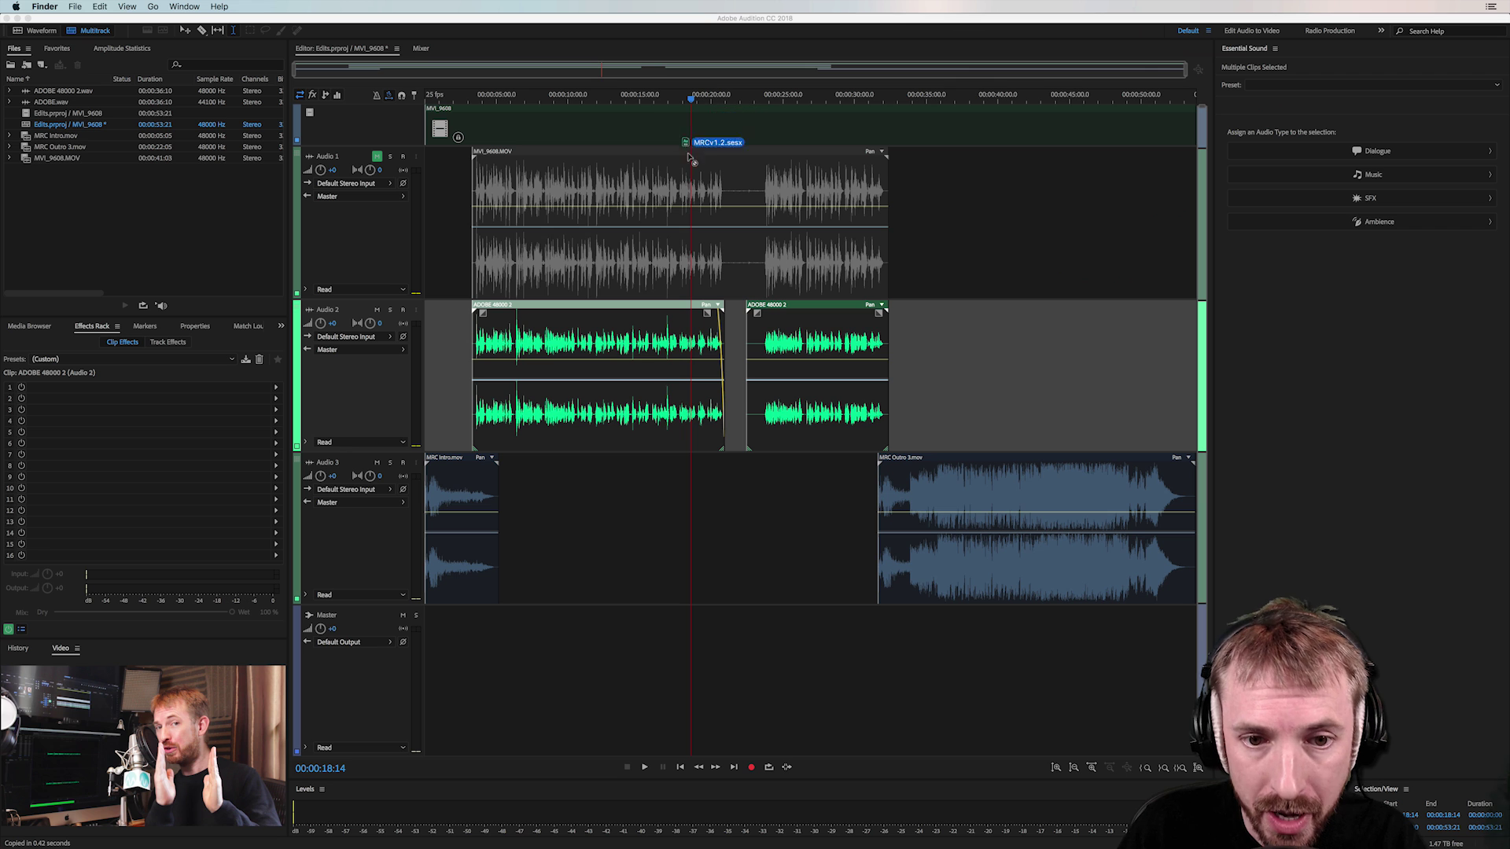
pyautogui.moveTo(664, 159); pyautogui.dragTo(214, 217)
pyautogui.doubleClick(48, 157)
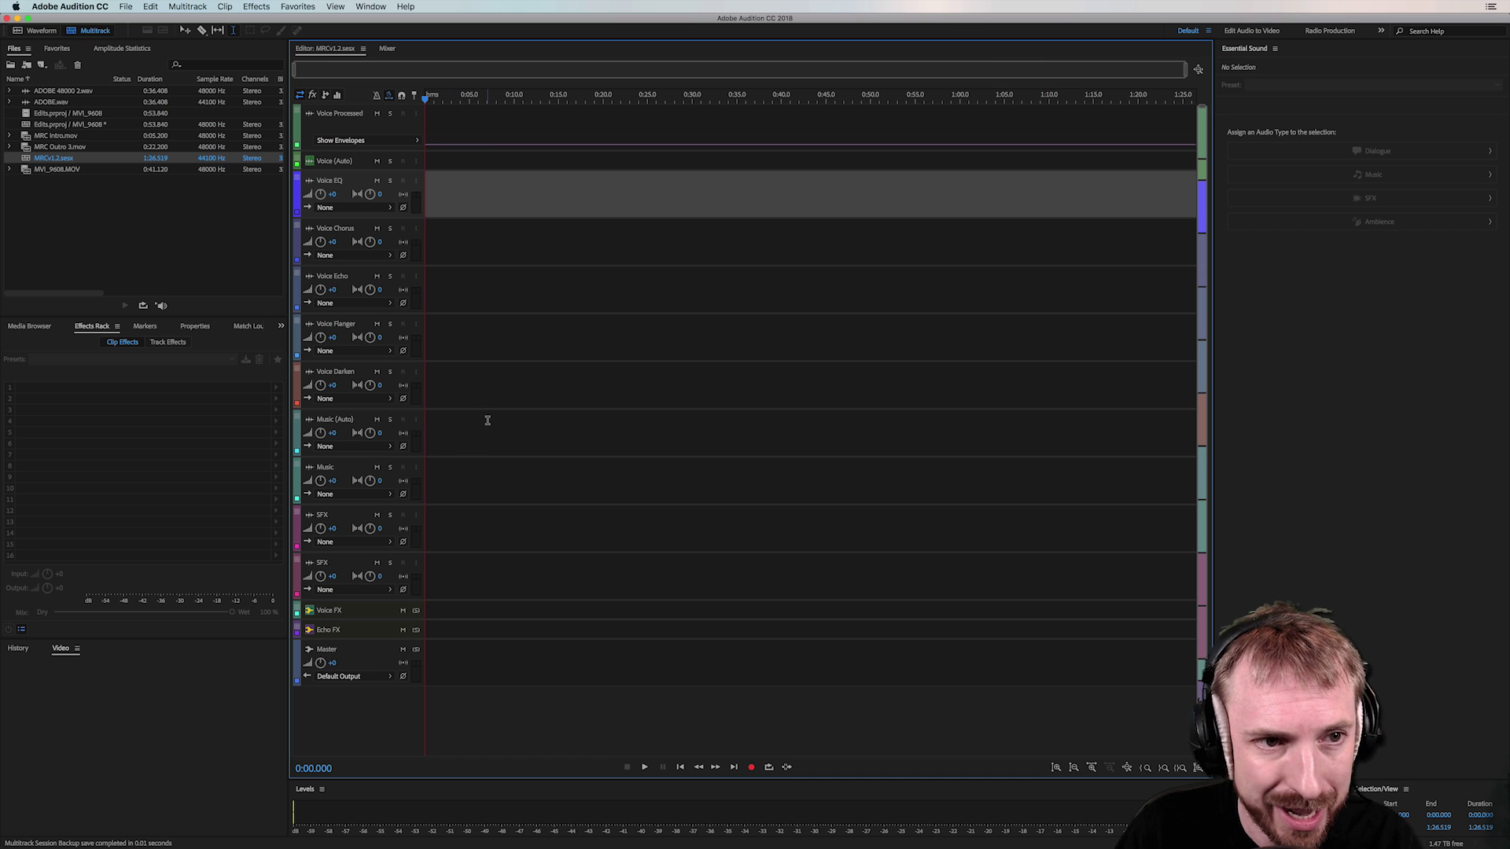
# Show the Tracks panel via Window > Tracks and dock it left of the Editor
pyautogui.click(370, 6)
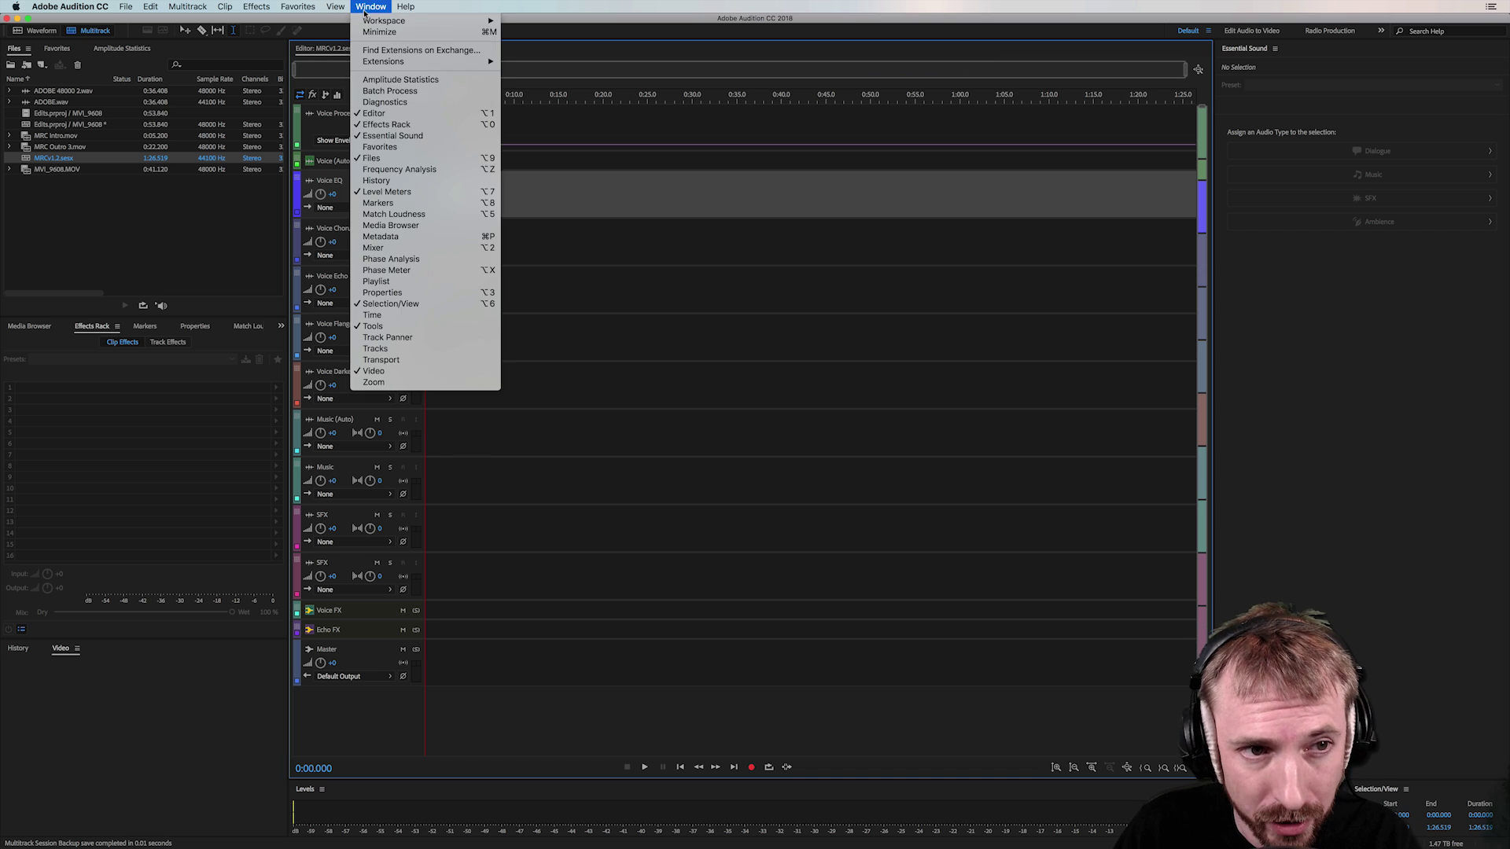
pyautogui.click(396, 351)
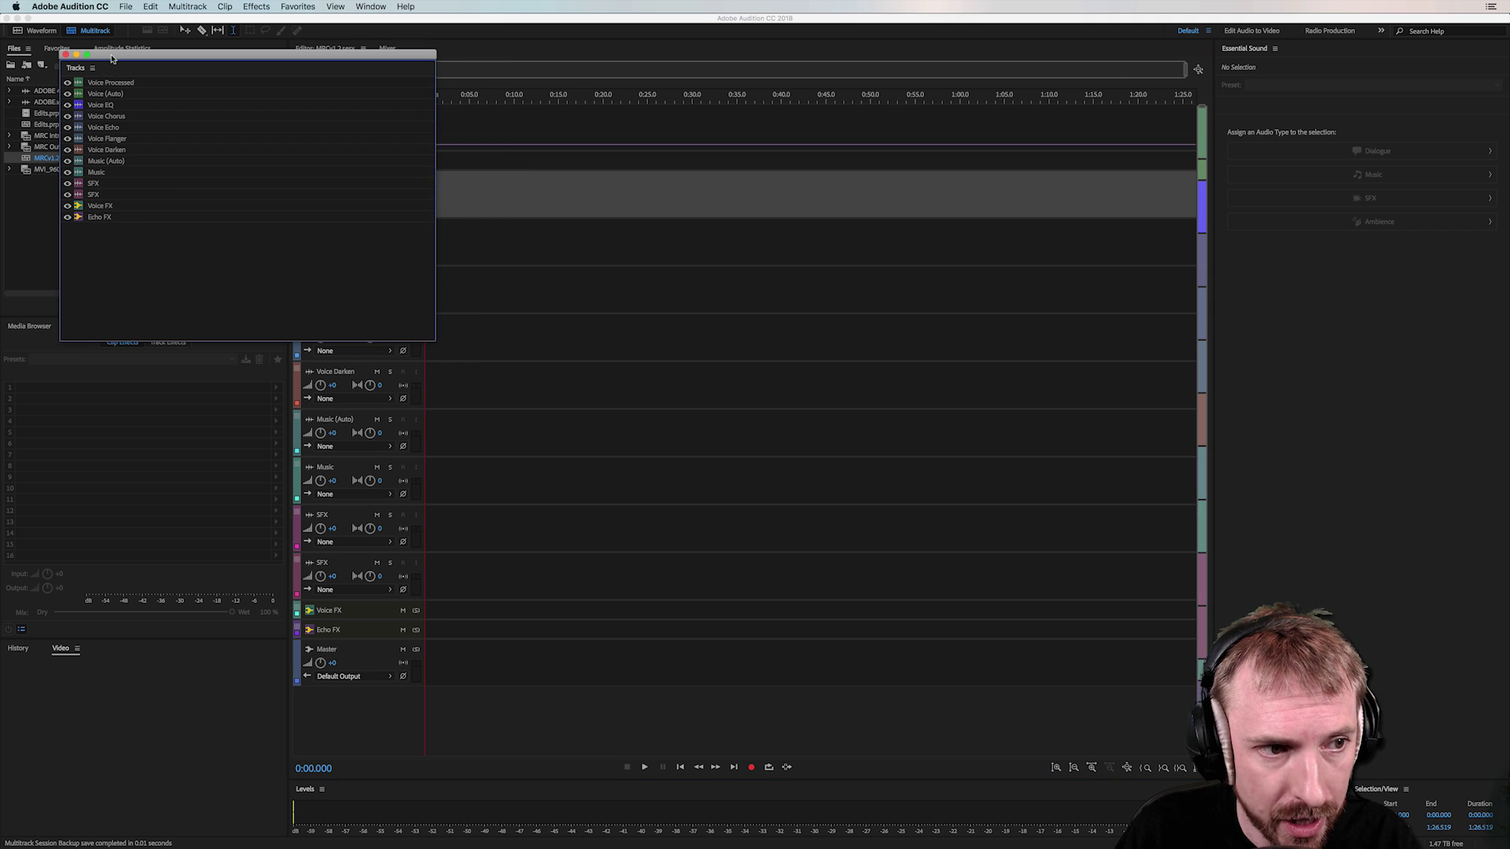
pyautogui.moveTo(114, 59); pyautogui.dragTo(326, 151)
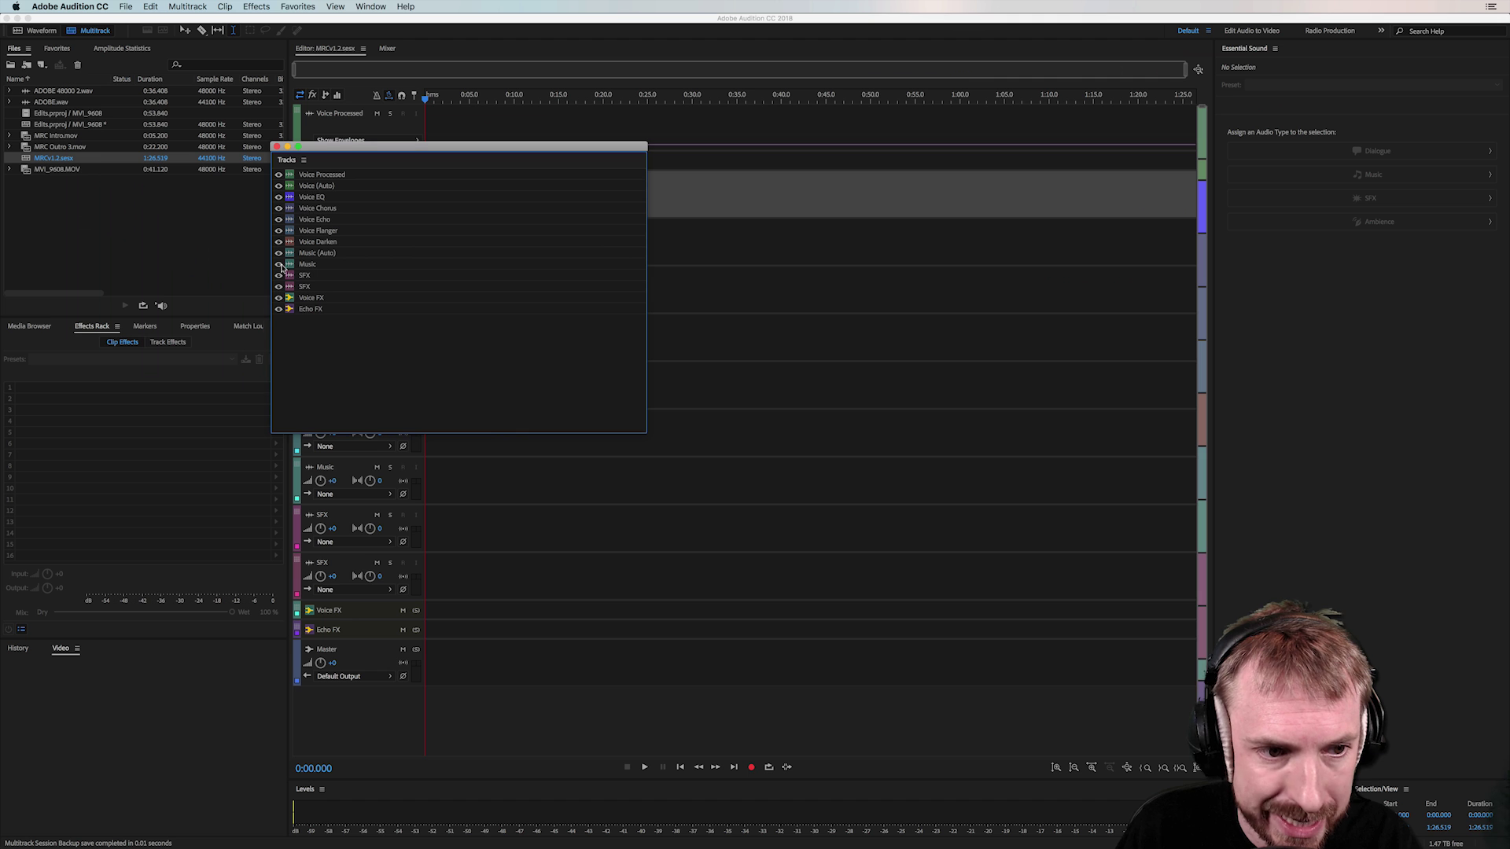
pyautogui.moveTo(324, 152); pyautogui.dragTo(290, 59)
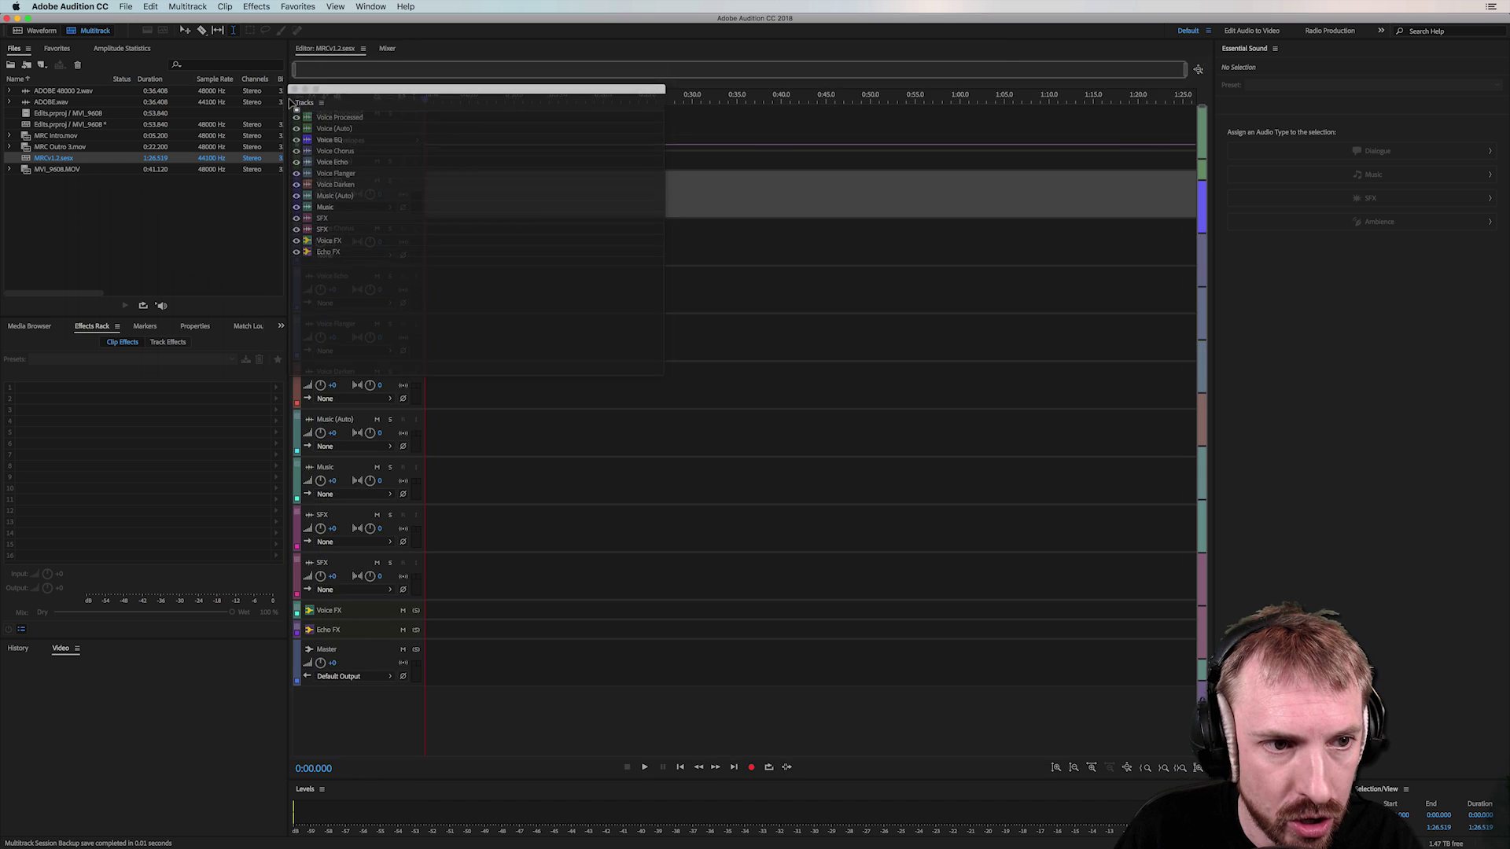
pyautogui.moveTo(291, 103); pyautogui.dragTo(293, 116)
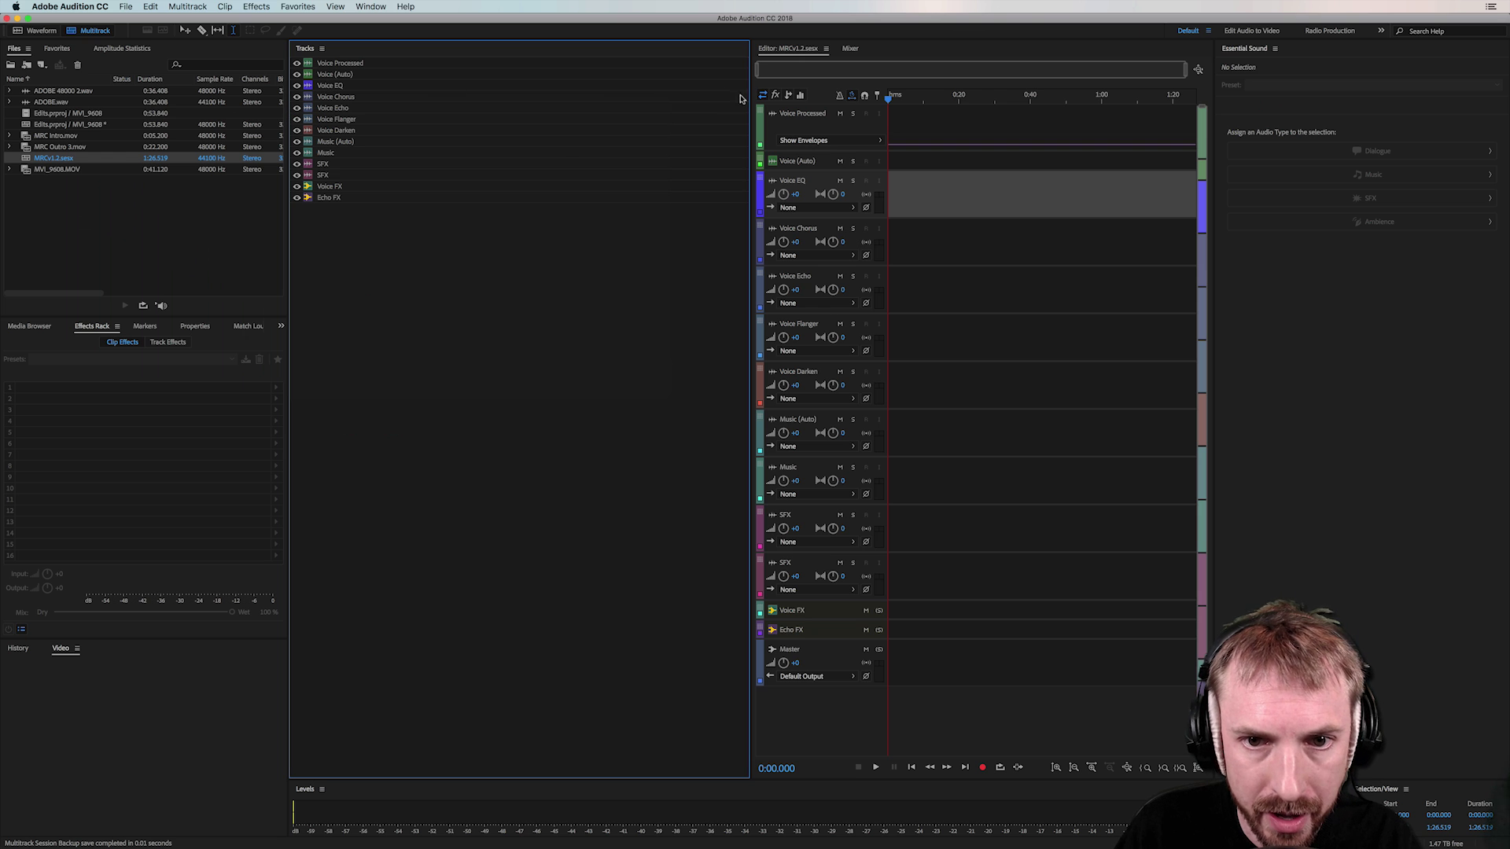
# Narrow the Tracks panel and hide the Voice Flanger, Echo, Chorus, EQ and Darken tracks
pyautogui.moveTo(751, 95); pyautogui.dragTo(375, 98)
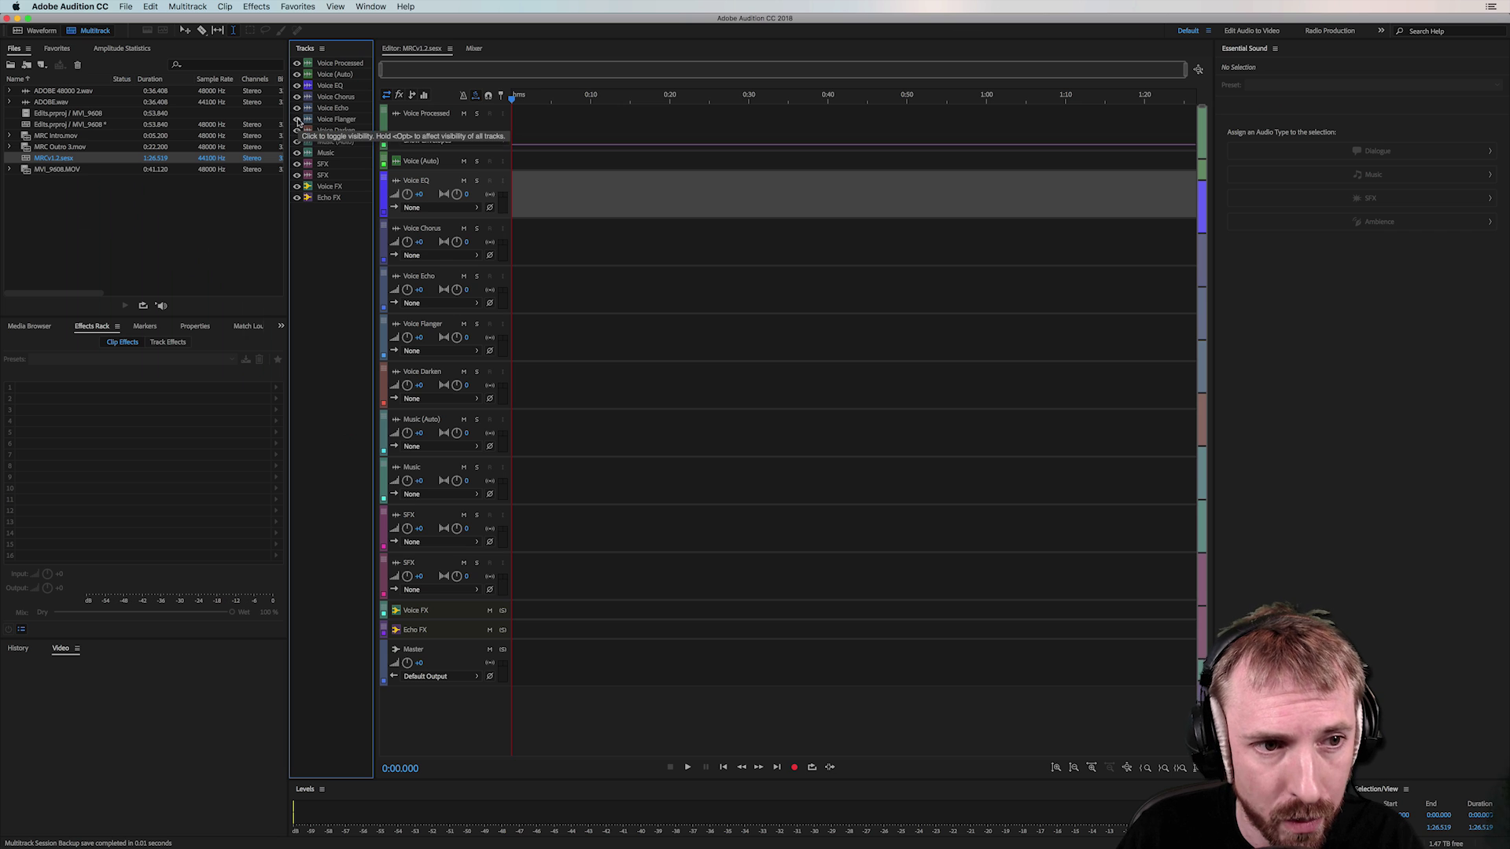
pyautogui.click(297, 119)
pyautogui.click(297, 108)
pyautogui.click(297, 97)
pyautogui.click(297, 86)
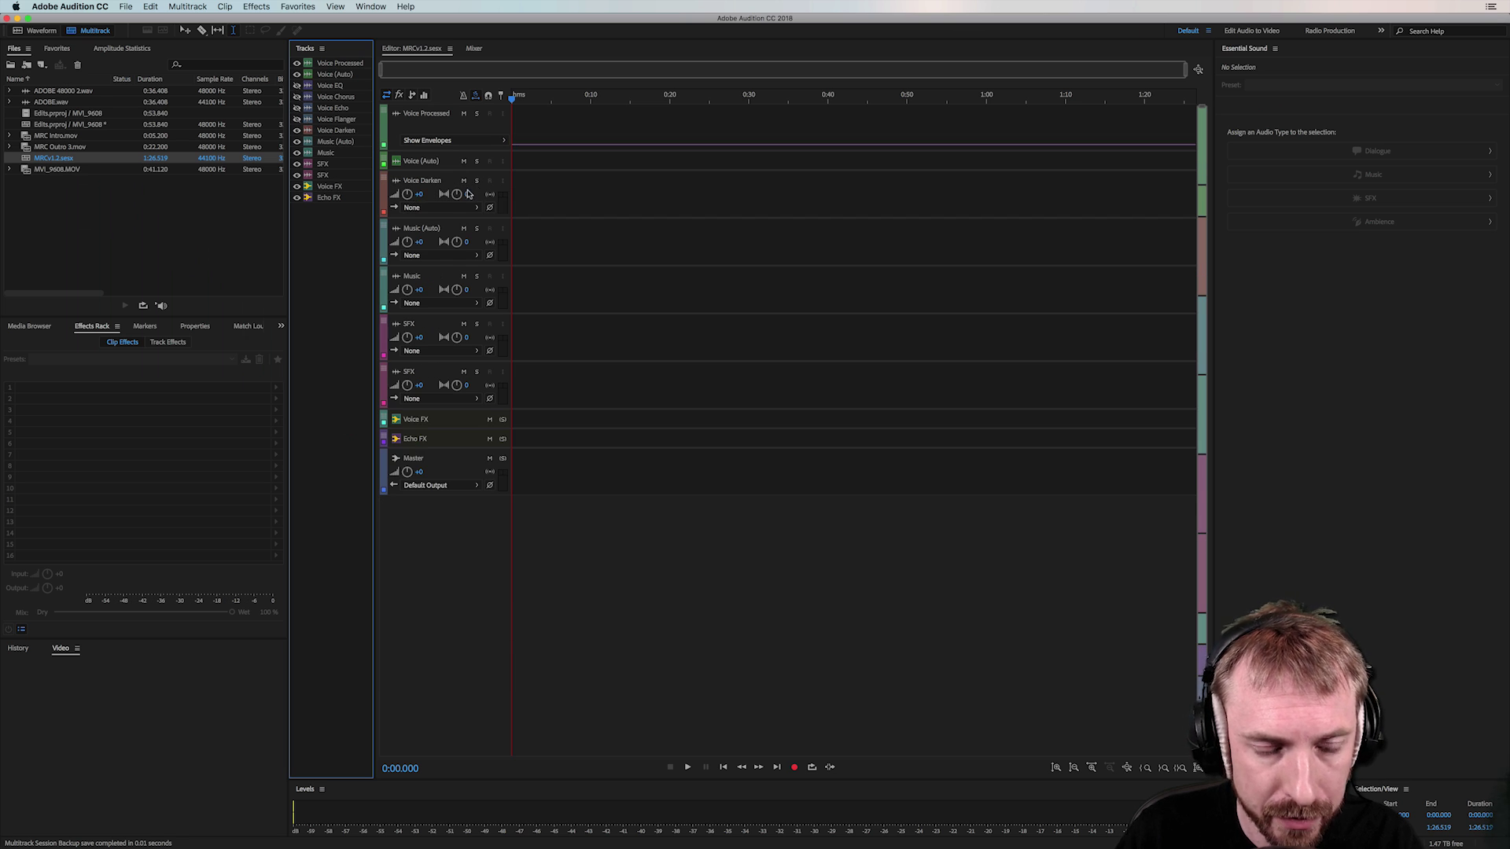
pyautogui.click(298, 130)
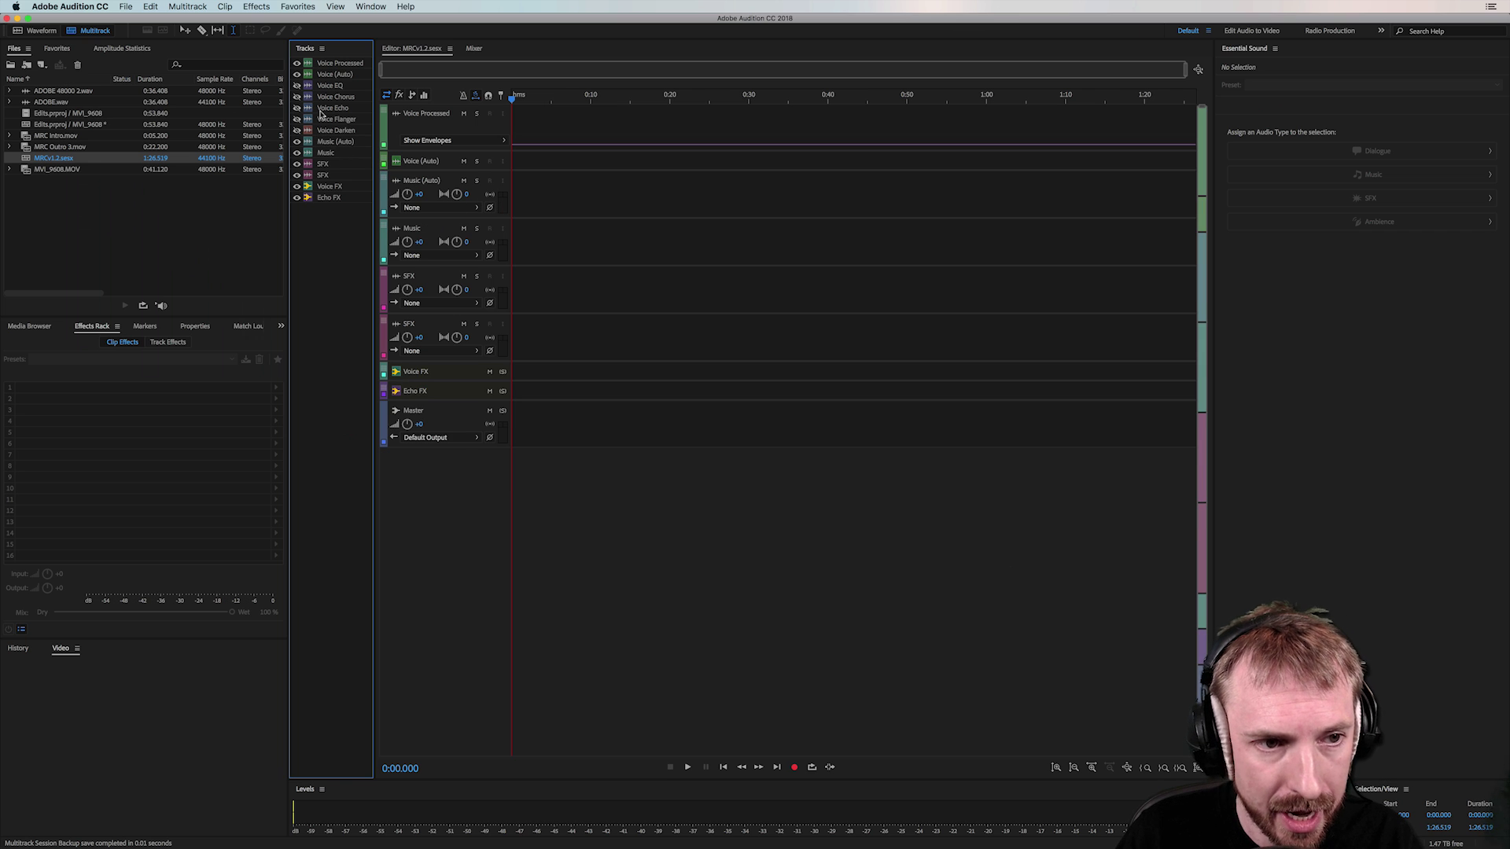
pyautogui.click(322, 49)
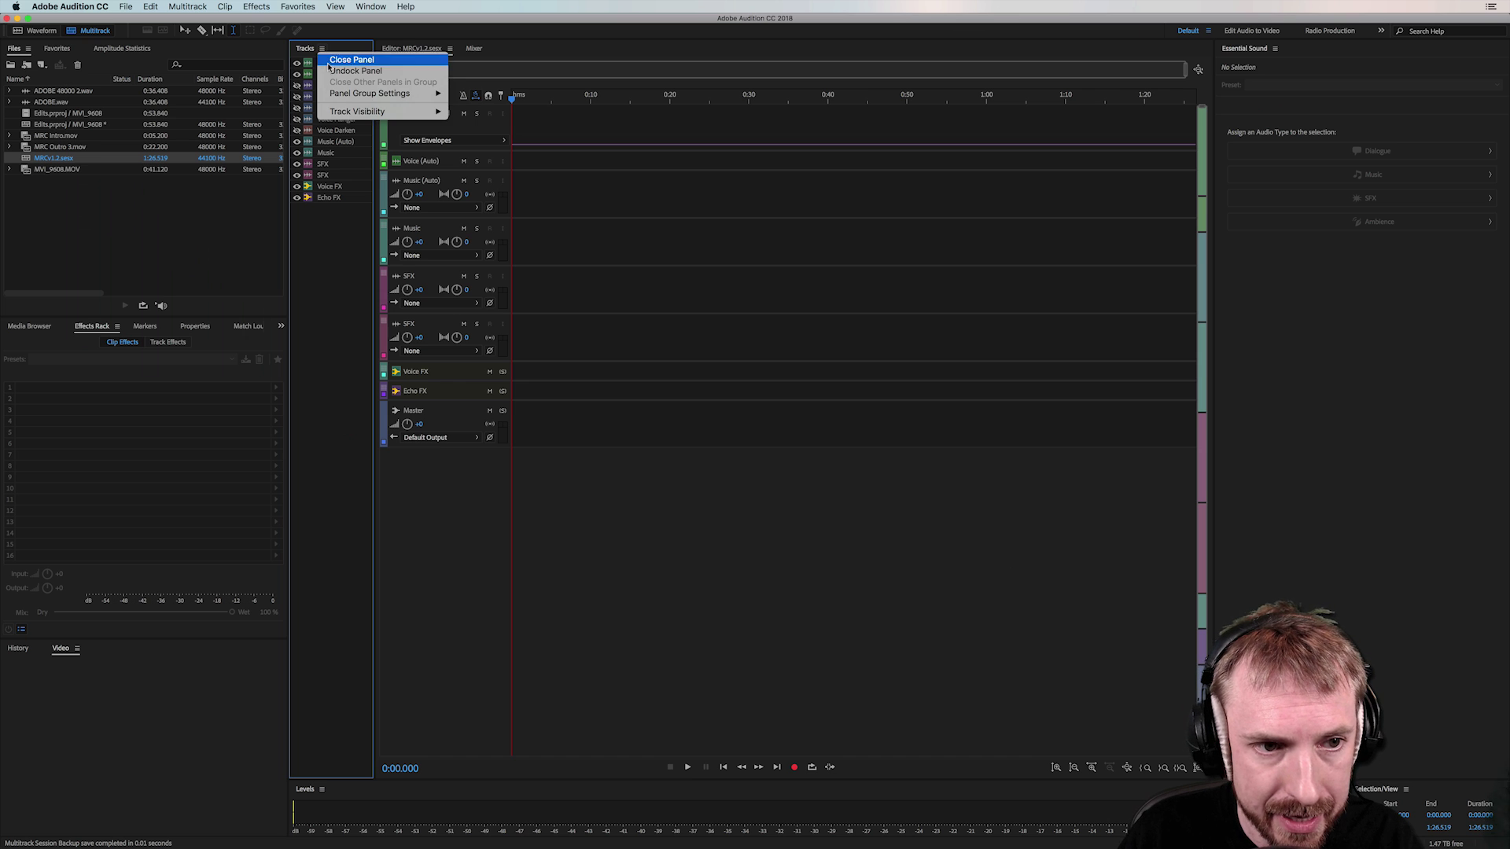
pyautogui.moveTo(342, 112)
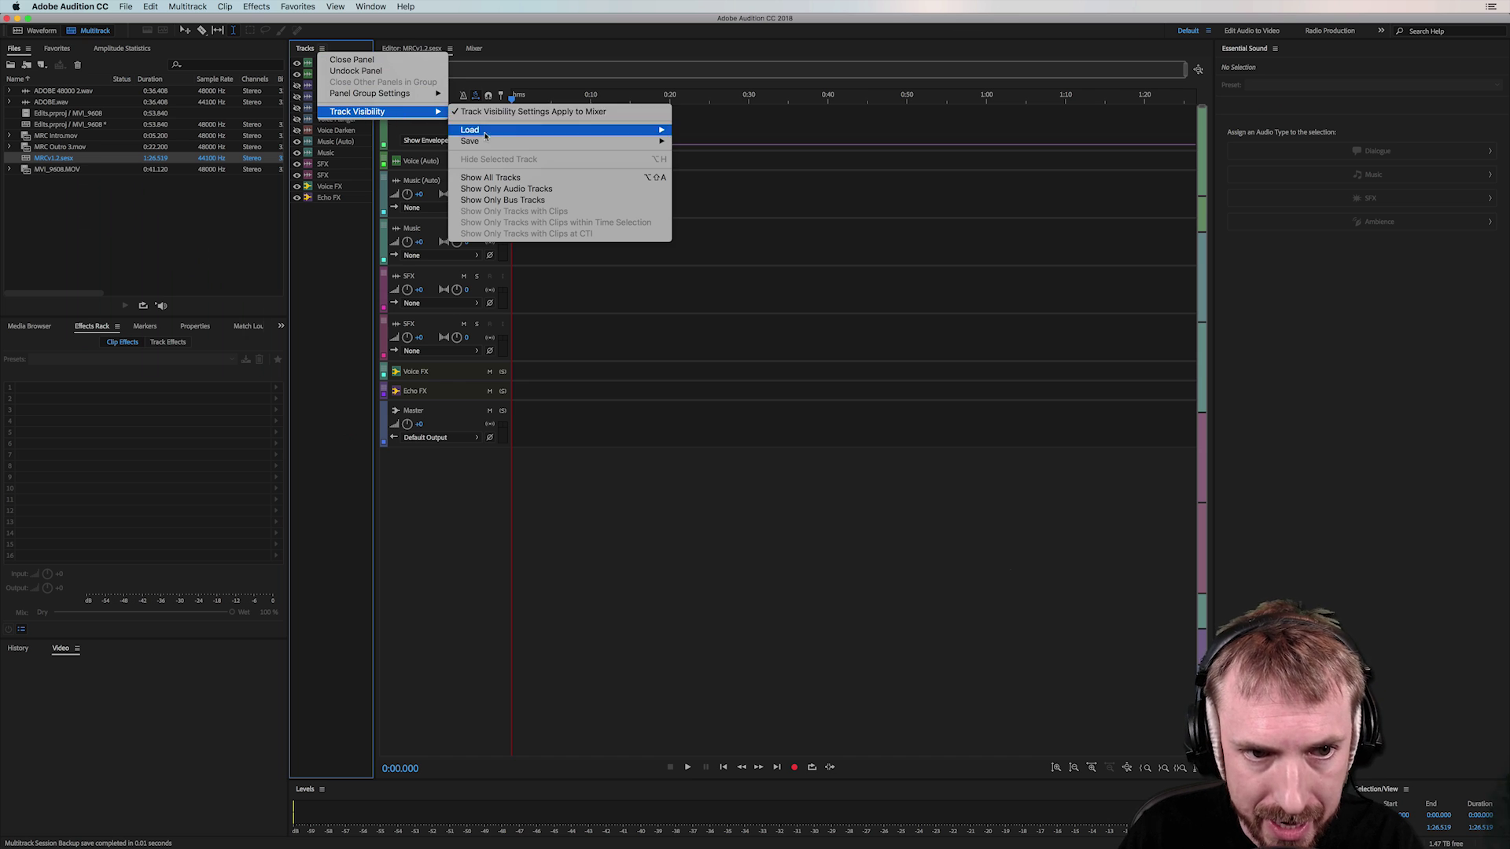
pyautogui.moveTo(493, 142)
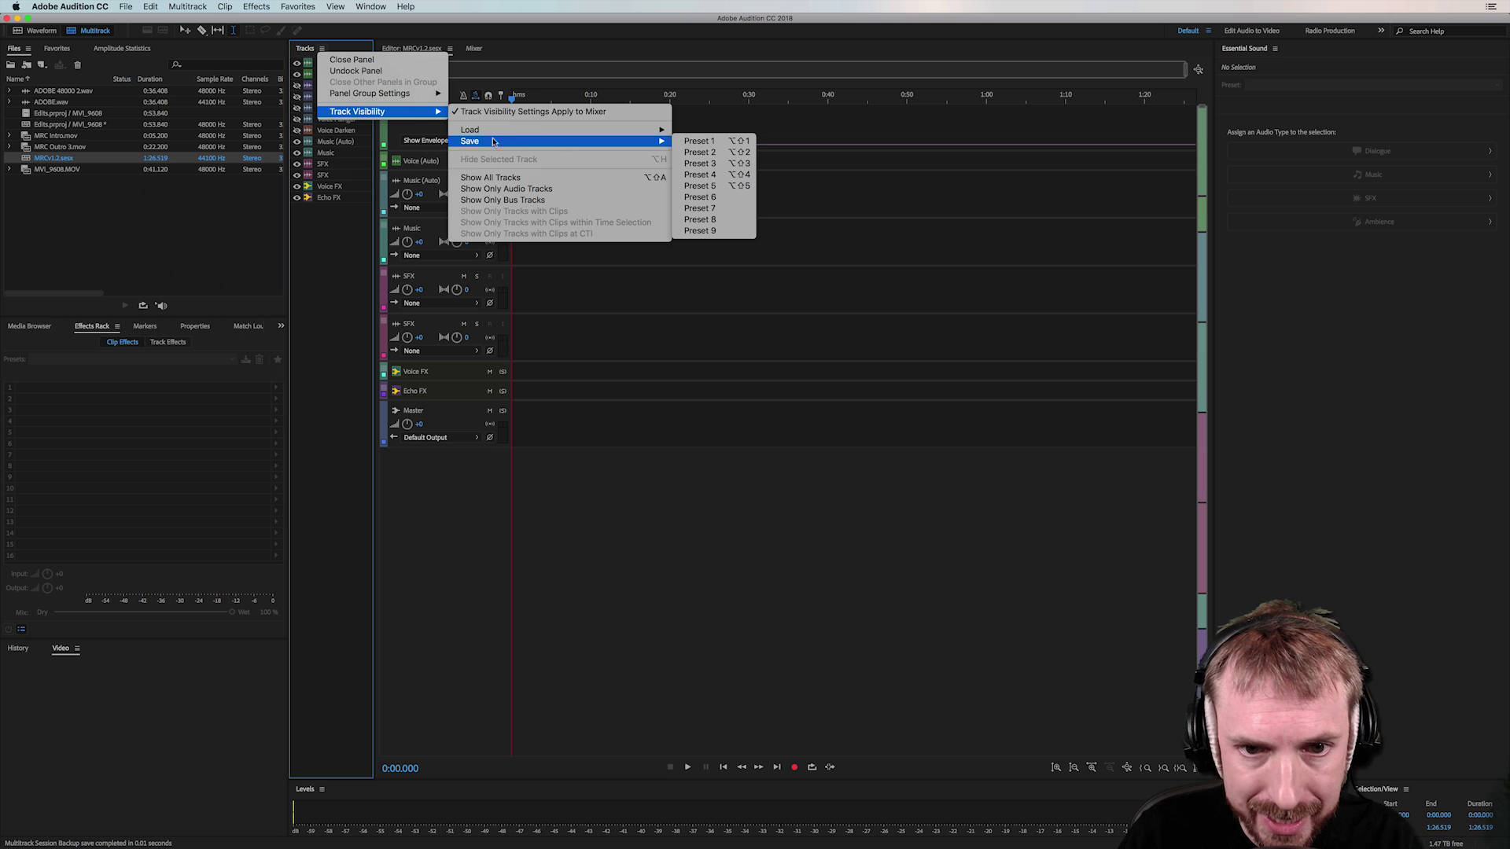
pyautogui.click(695, 142)
pyautogui.click(297, 130)
pyautogui.click(297, 119)
pyautogui.click(297, 107)
pyautogui.click(297, 97)
pyautogui.click(297, 85)
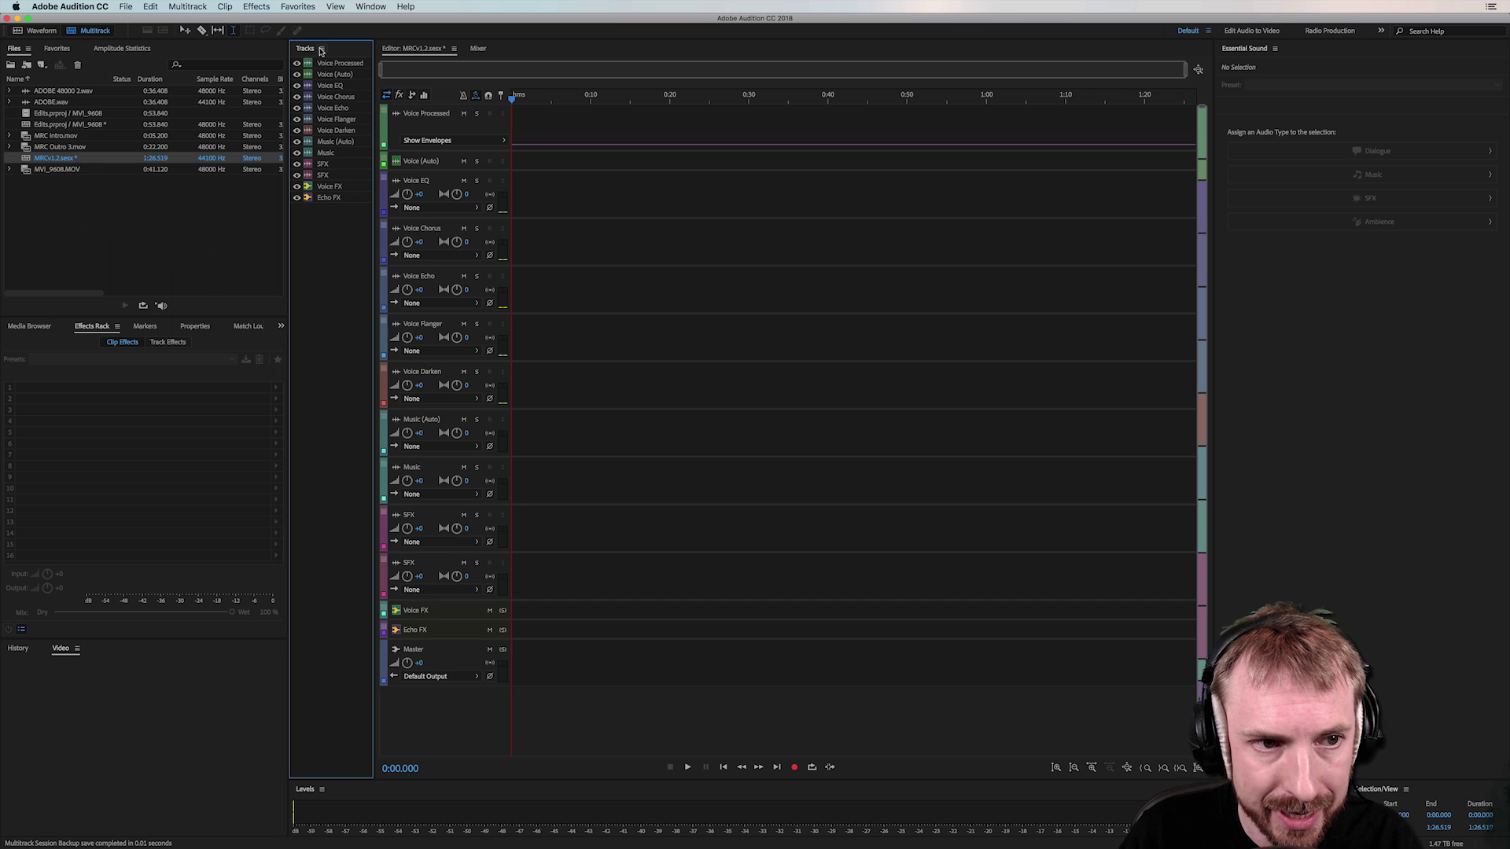
pyautogui.click(322, 48)
pyautogui.moveTo(385, 112)
pyautogui.moveTo(574, 143)
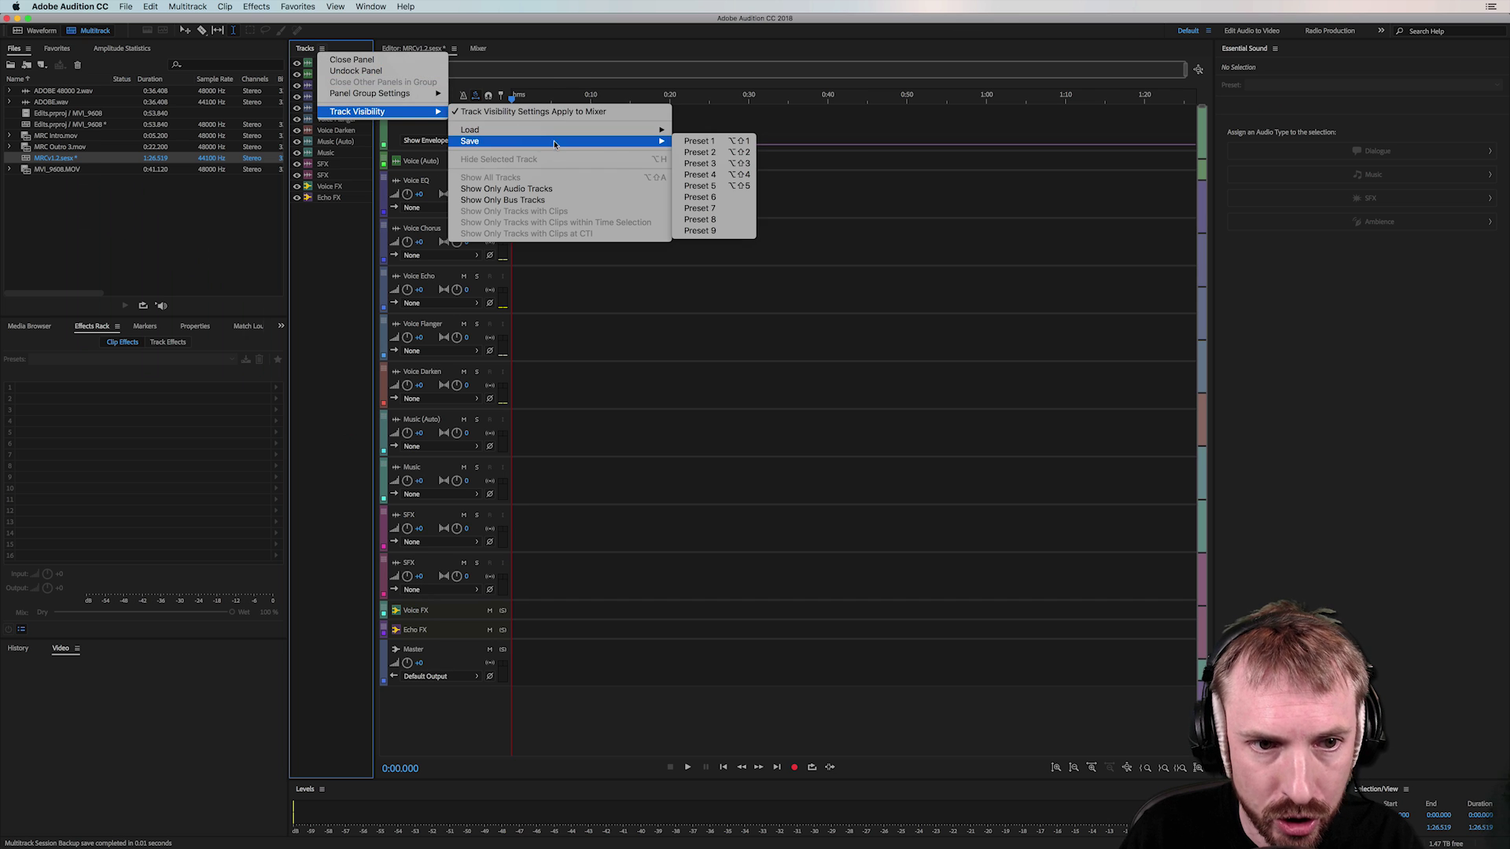
pyautogui.click(696, 152)
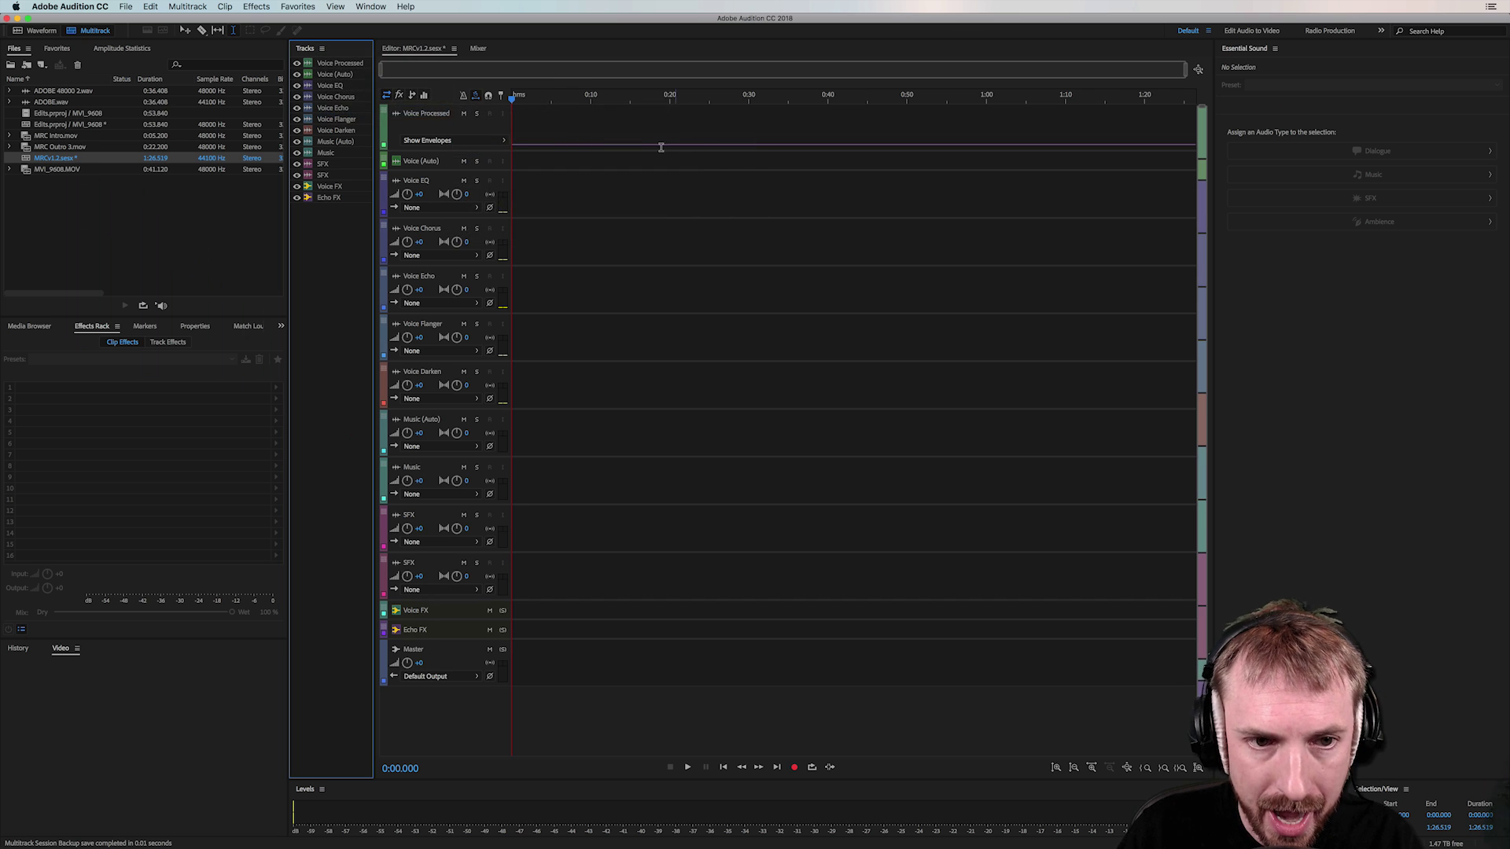
pyautogui.click(321, 50)
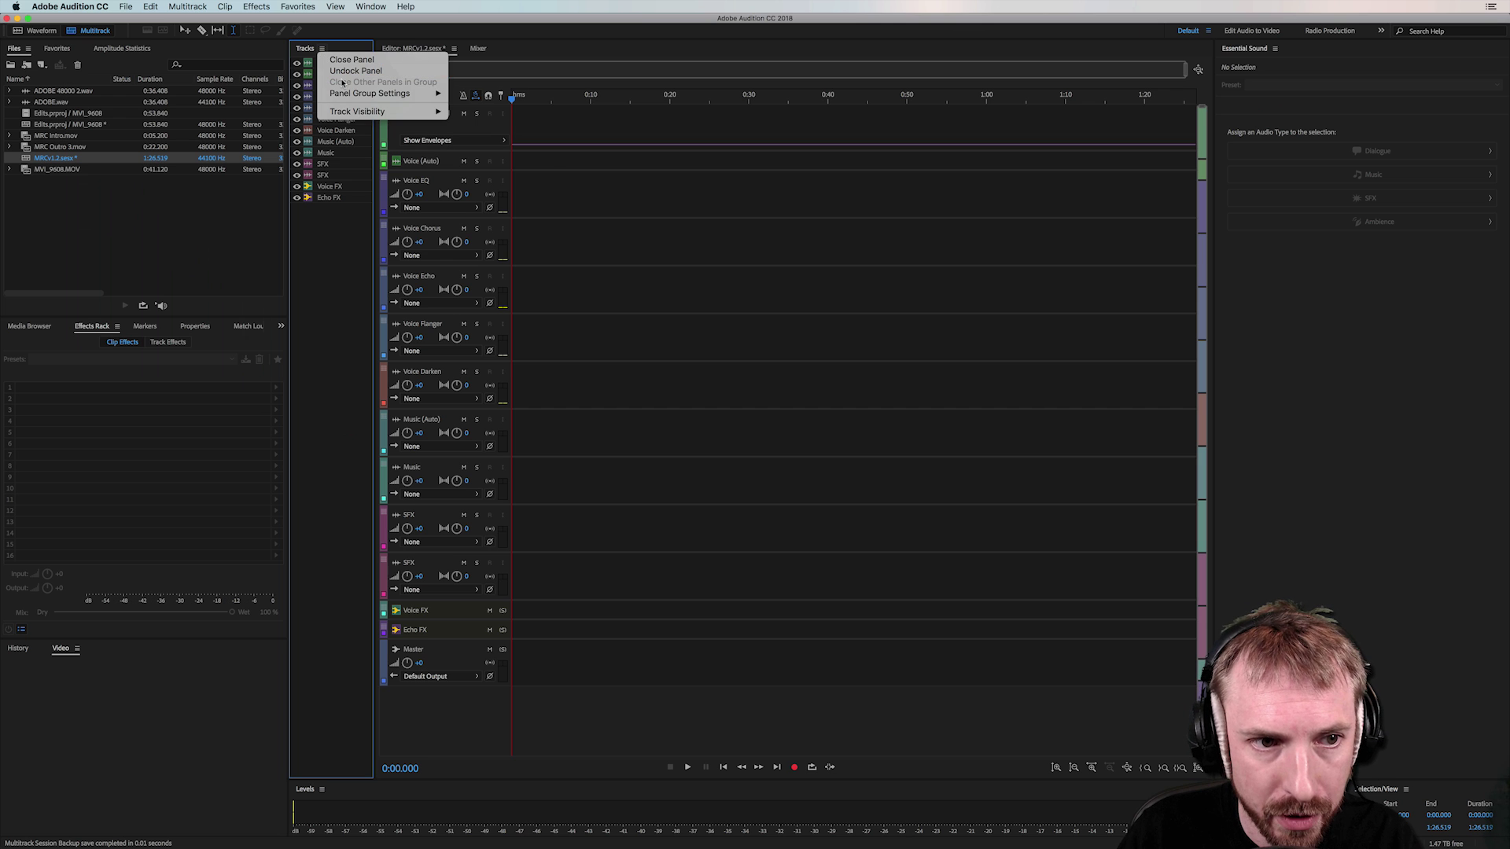
pyautogui.moveTo(353, 114)
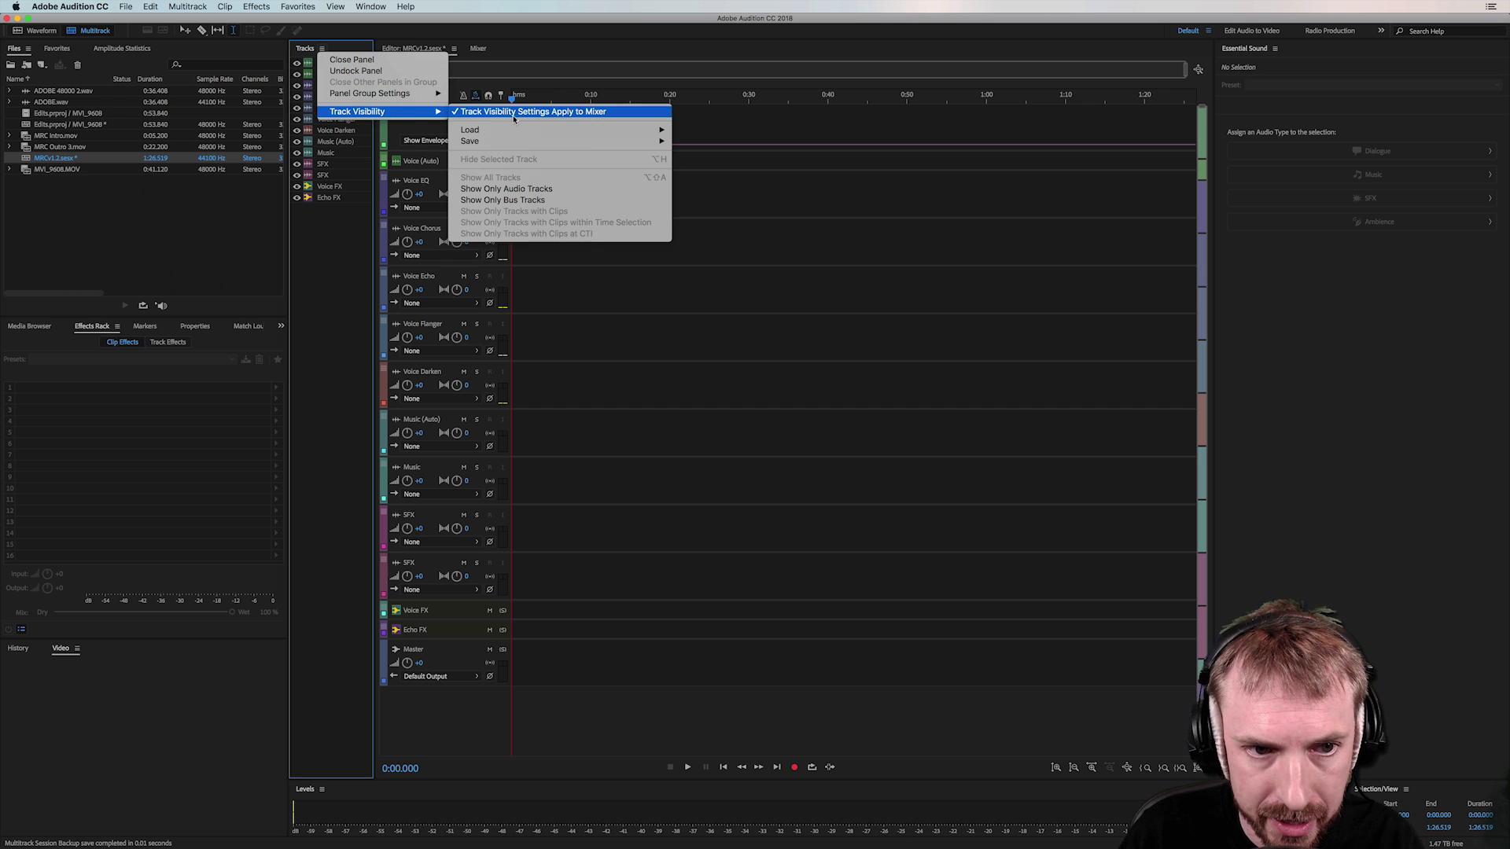
pyautogui.moveTo(543, 130)
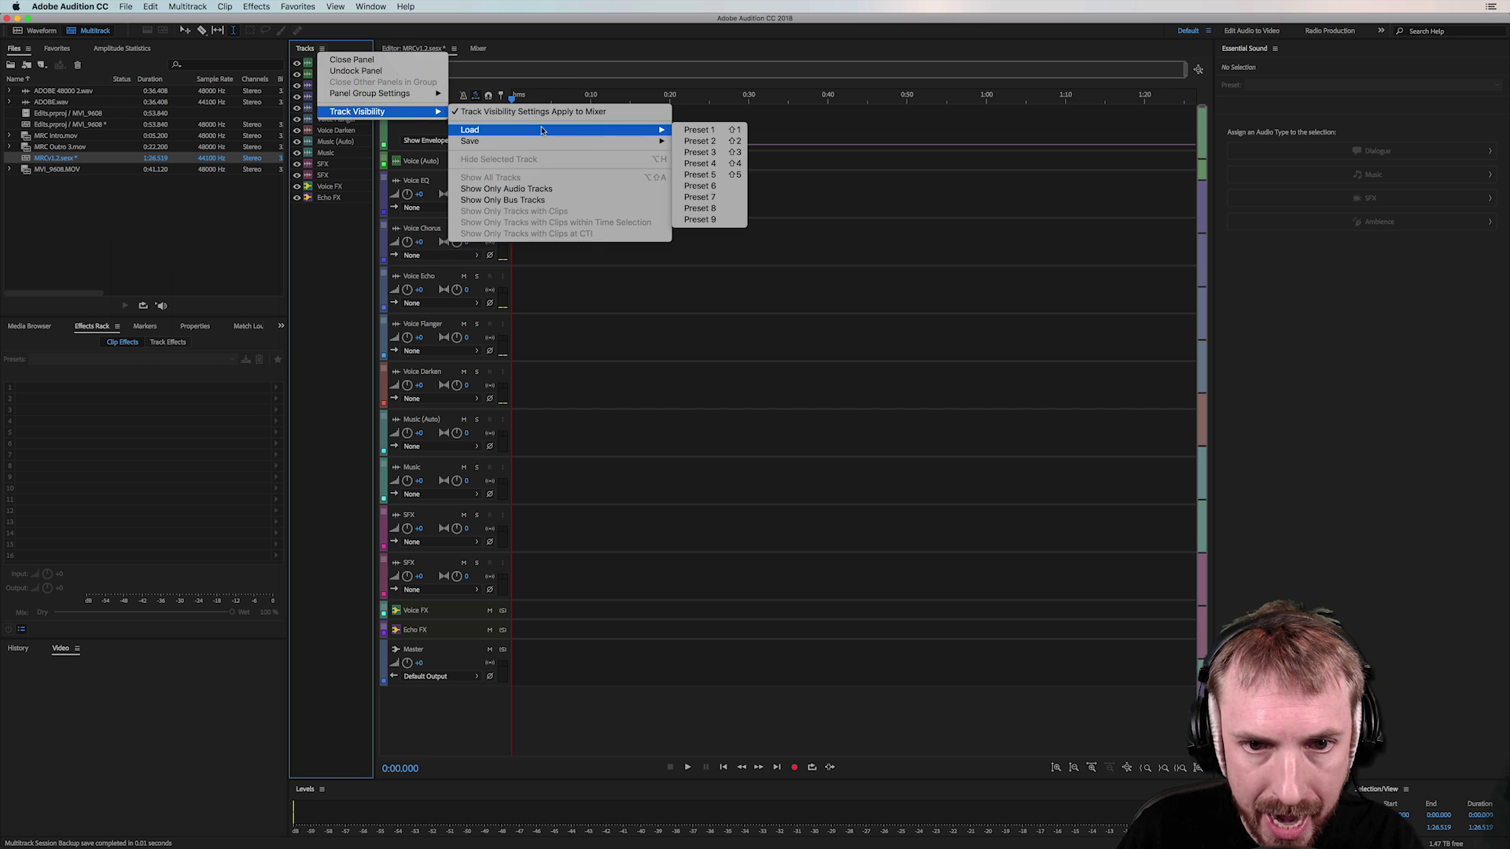
pyautogui.click(666, 54)
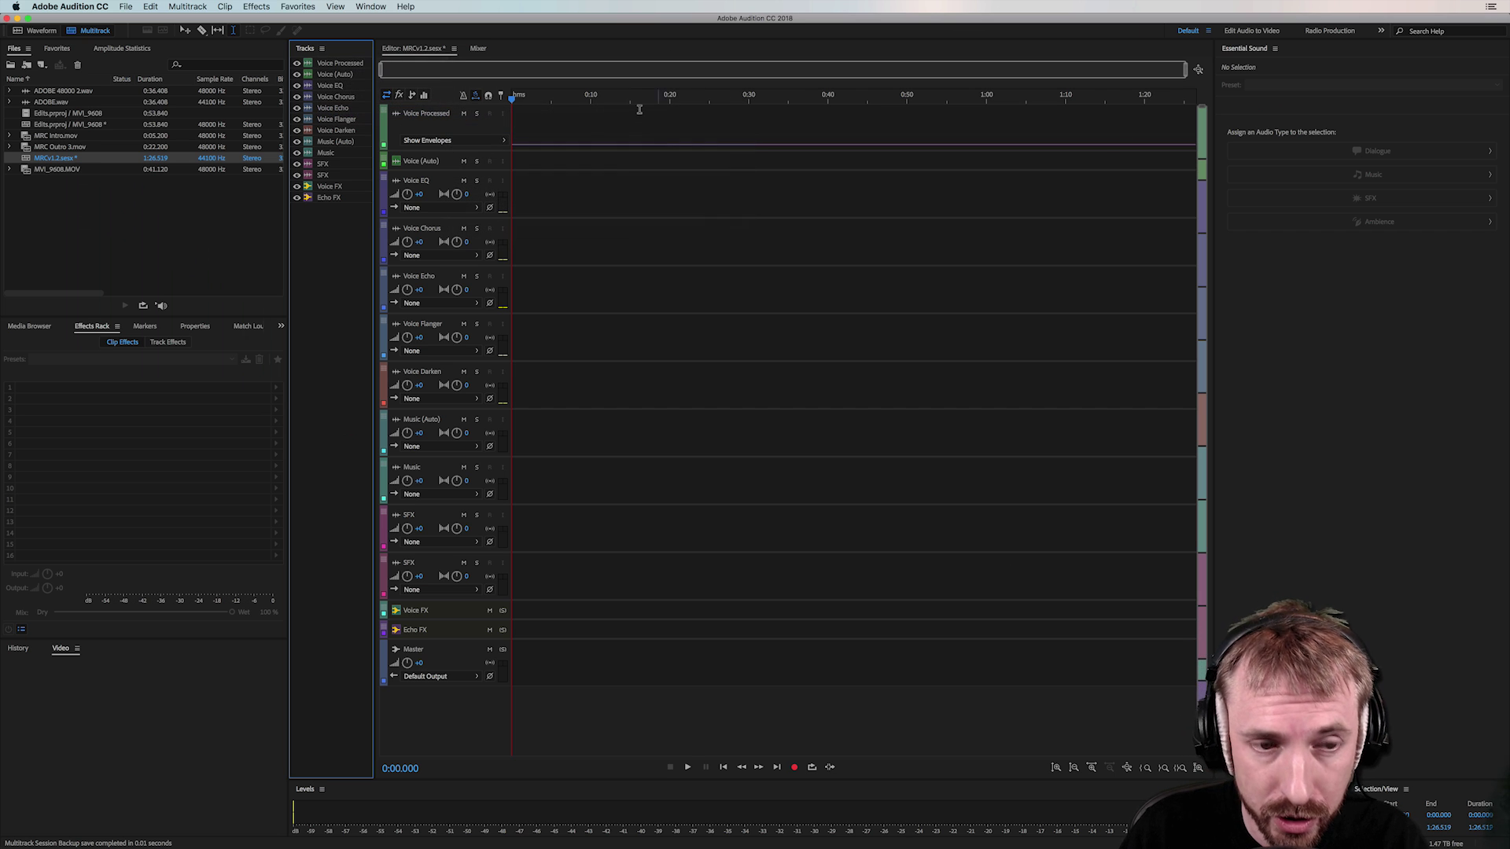
pyautogui.hotkey('alt', '1')
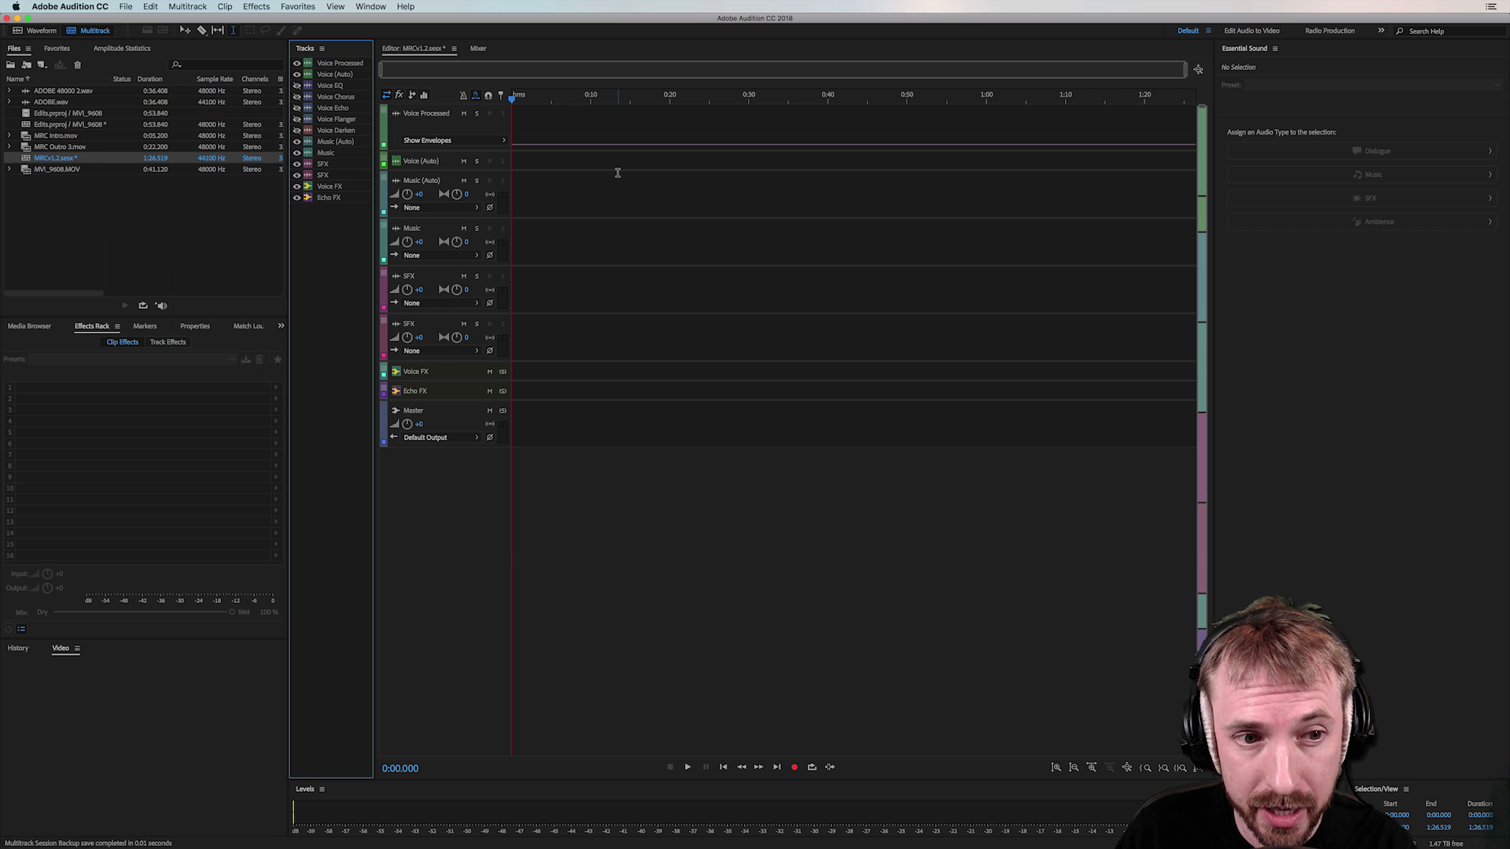
pyautogui.hotkey('alt', '2')
pyautogui.hotkey('alt', '1')
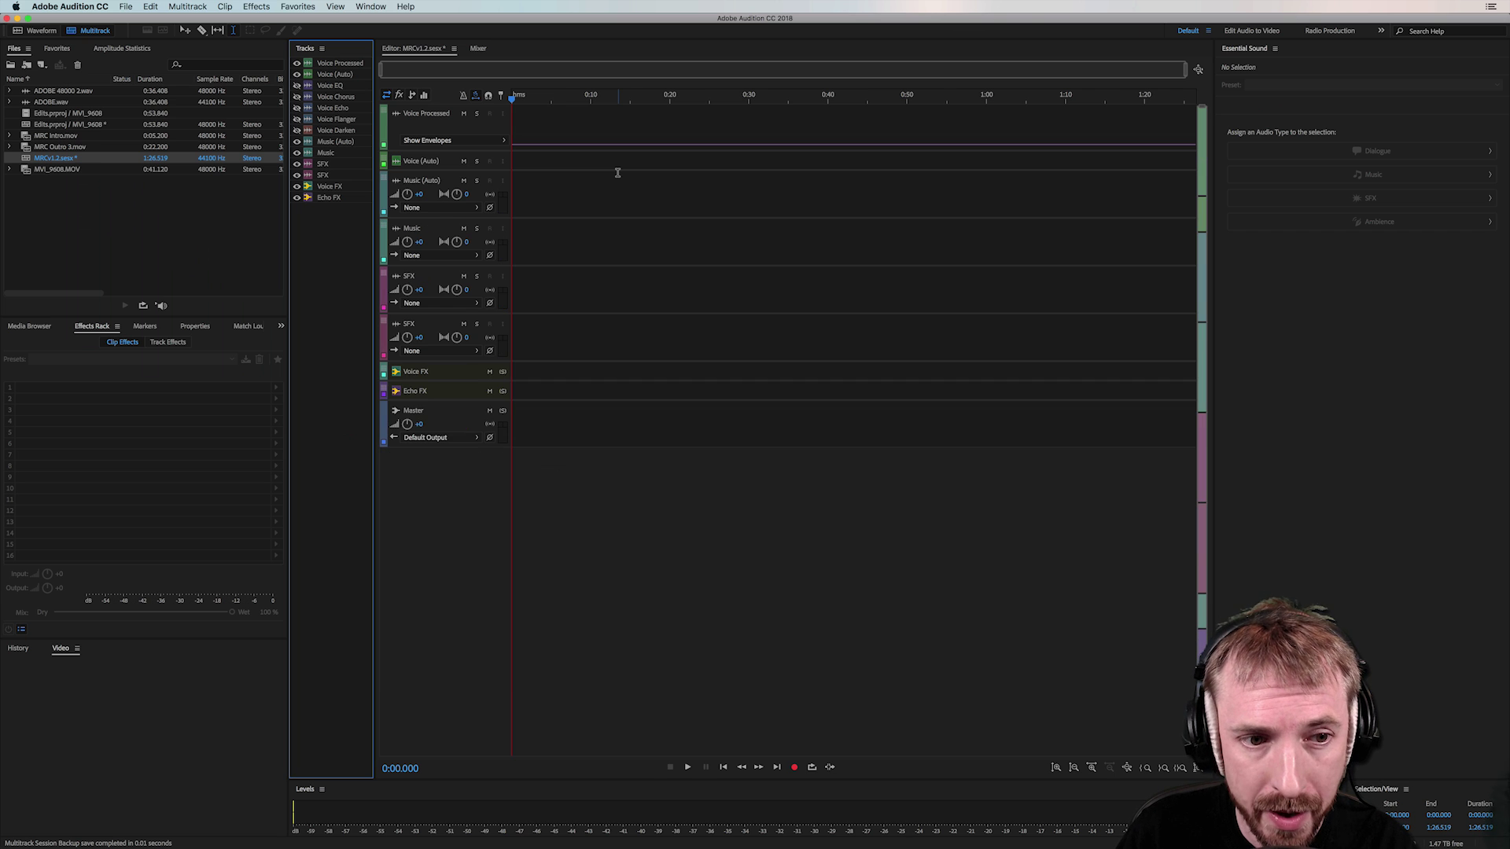
pyautogui.hotkey('alt', '2')
pyautogui.hotkey('alt', '1')
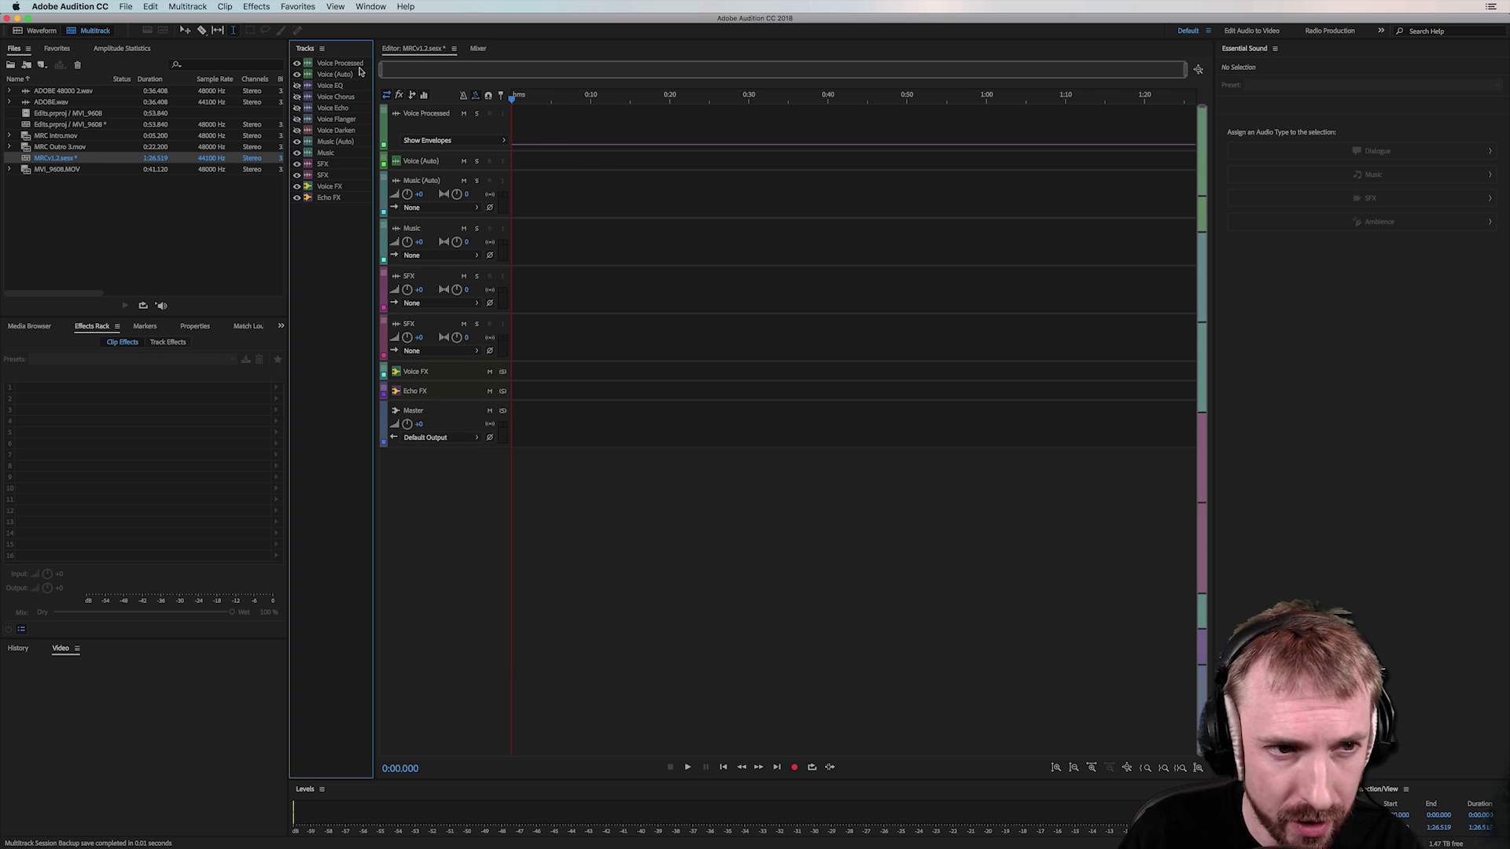
pyautogui.click(323, 49)
pyautogui.moveTo(346, 114)
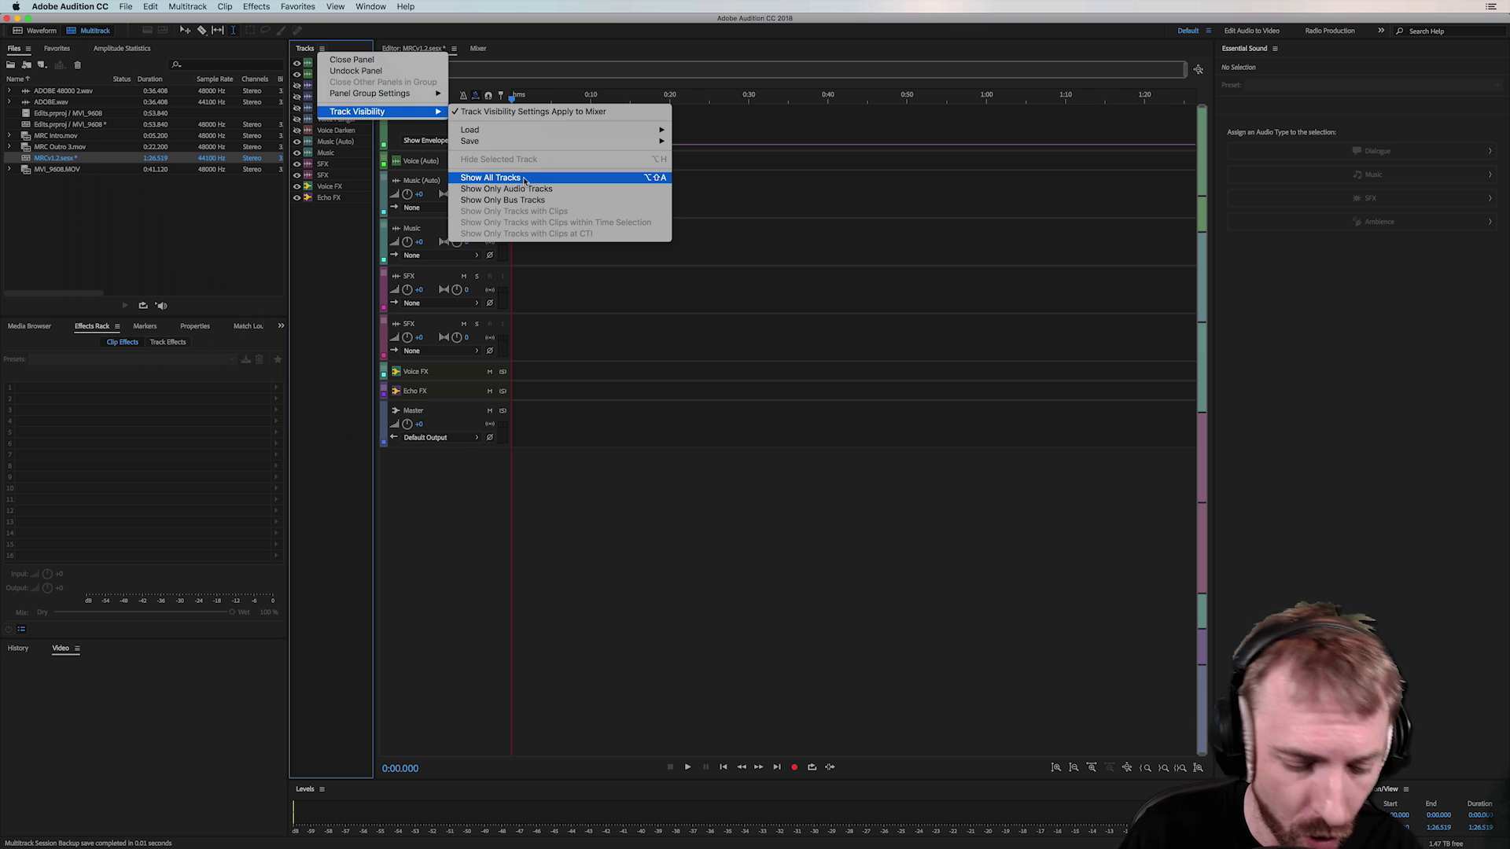
pyautogui.click(737, 163)
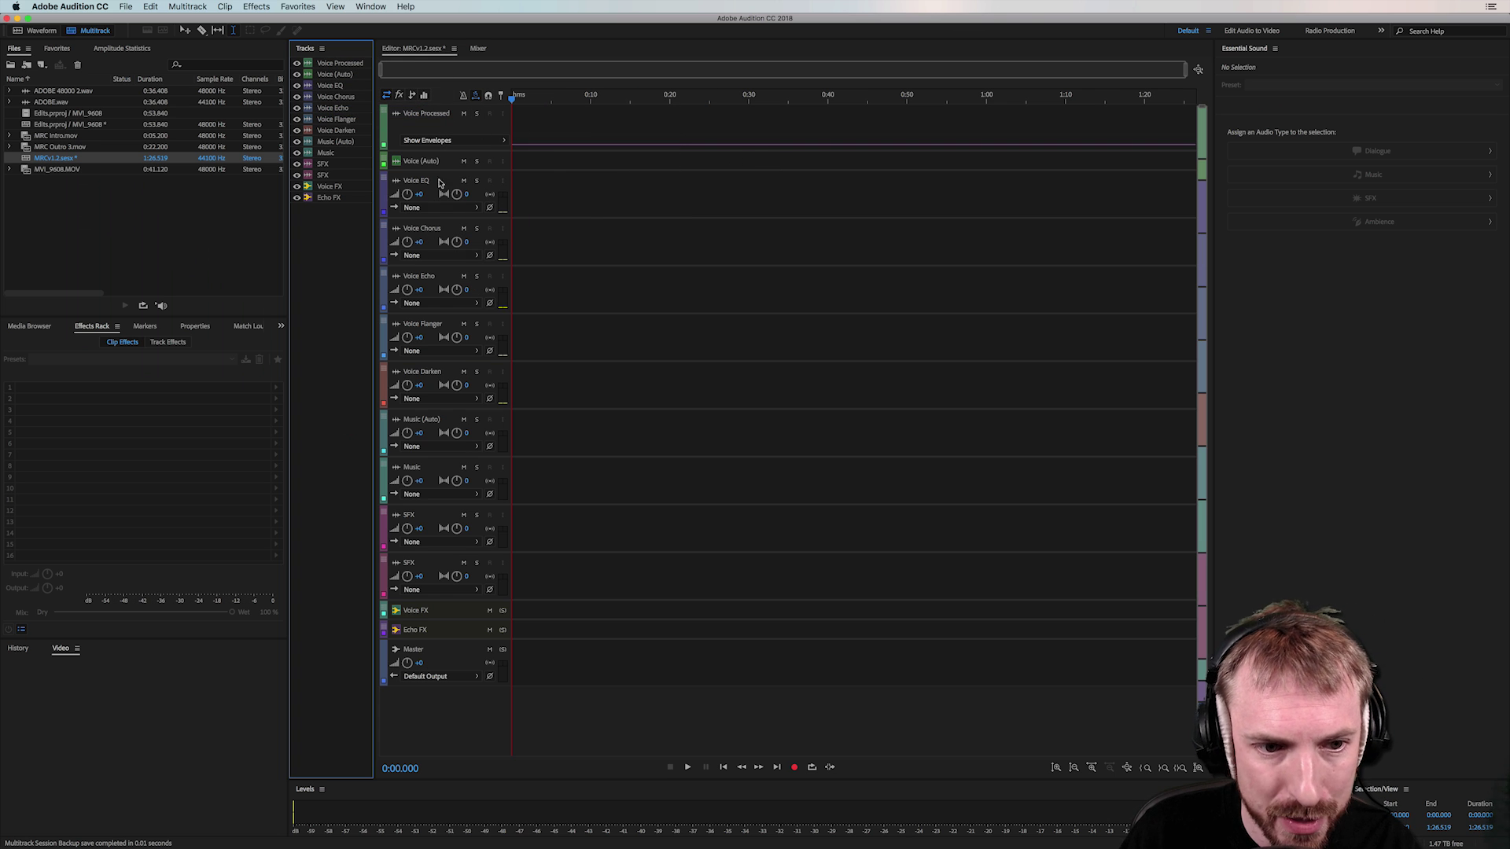
pyautogui.click(322, 49)
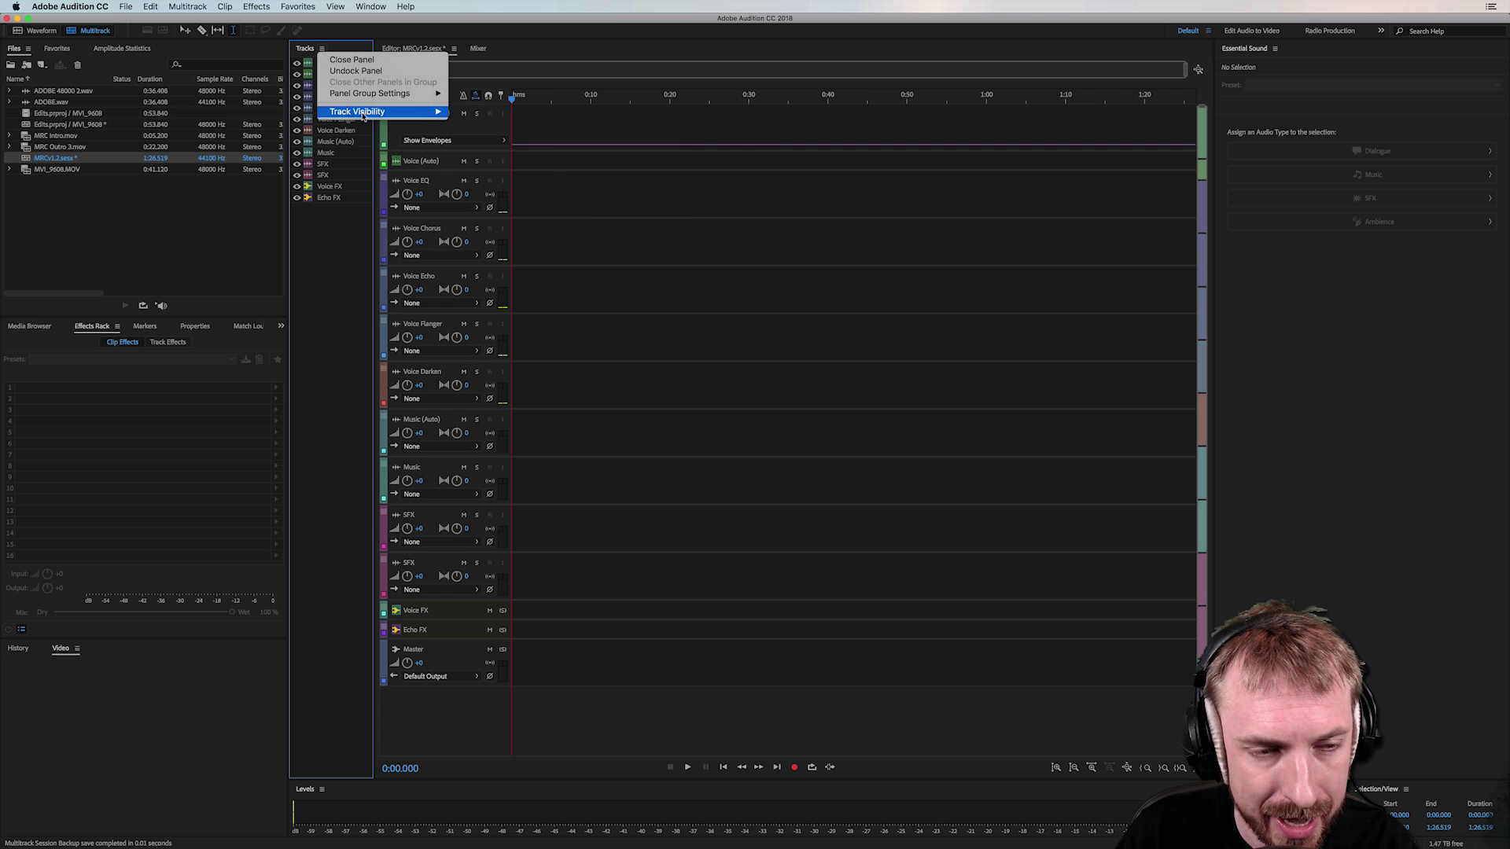
pyautogui.moveTo(366, 114)
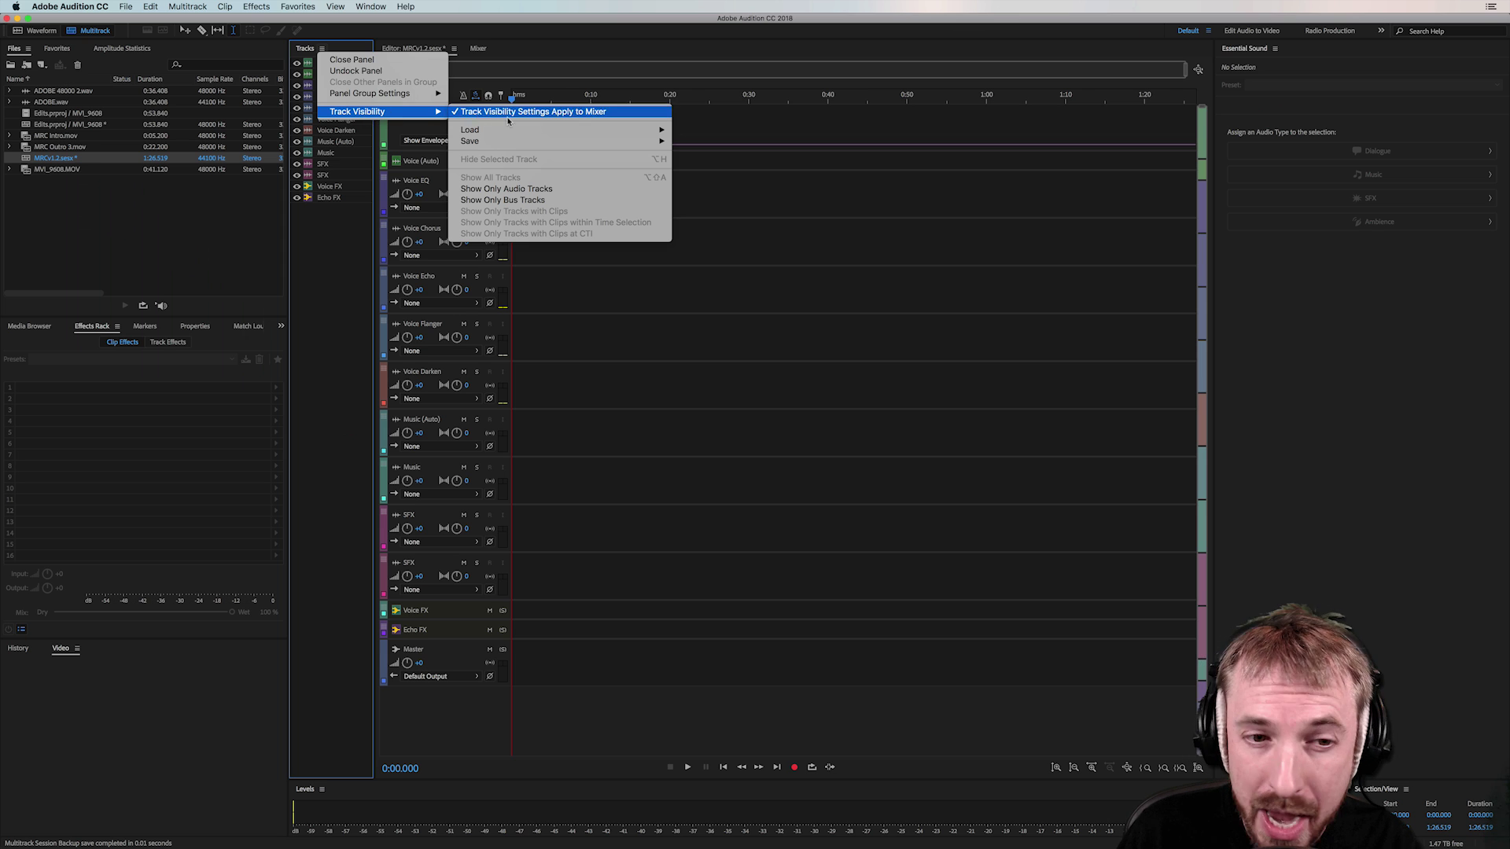
pyautogui.click(525, 201)
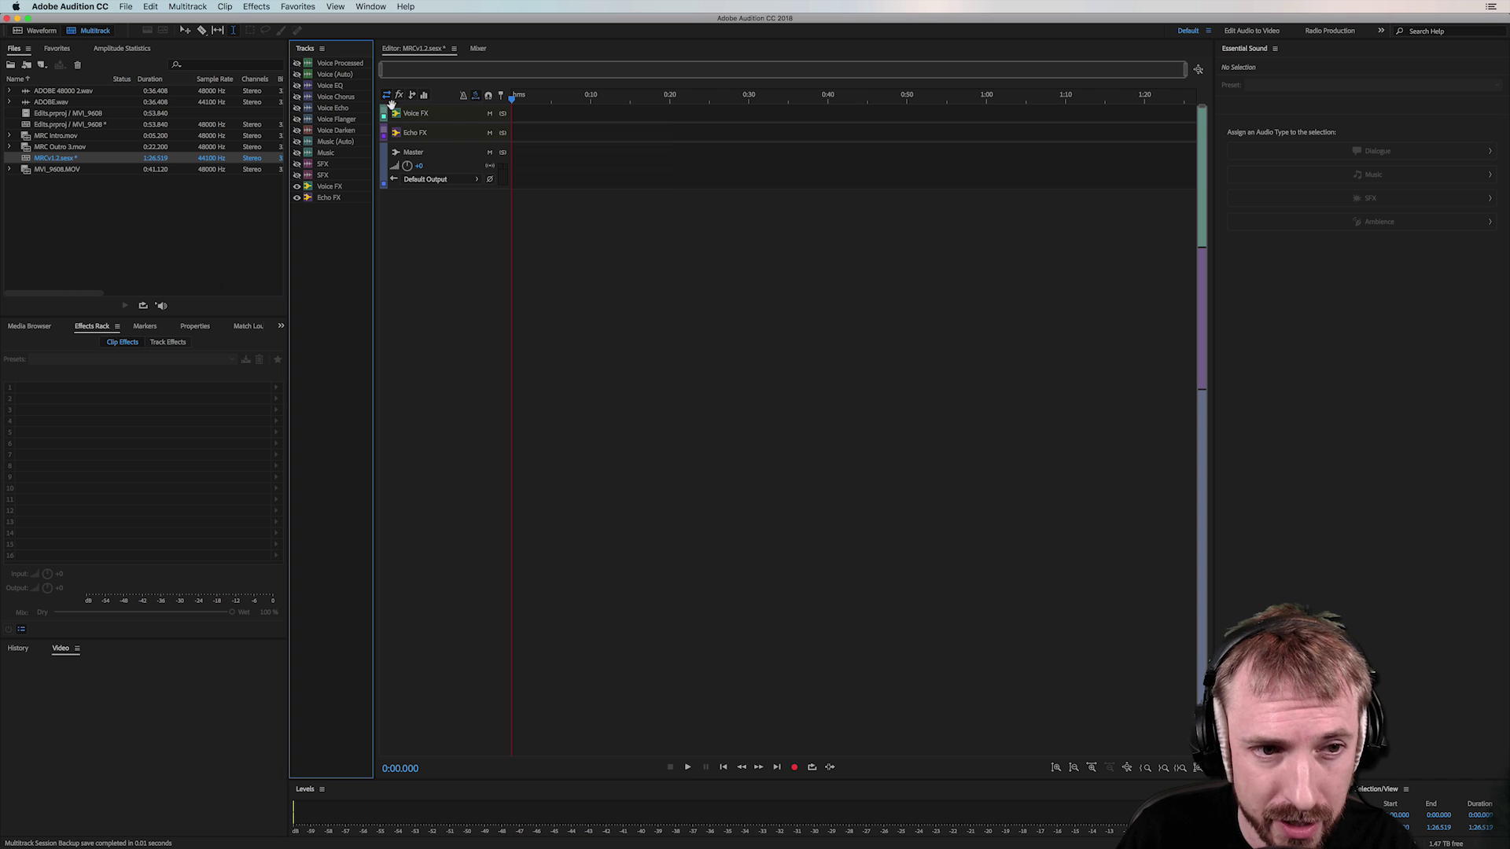
pyautogui.click(297, 153)
pyautogui.click(298, 141)
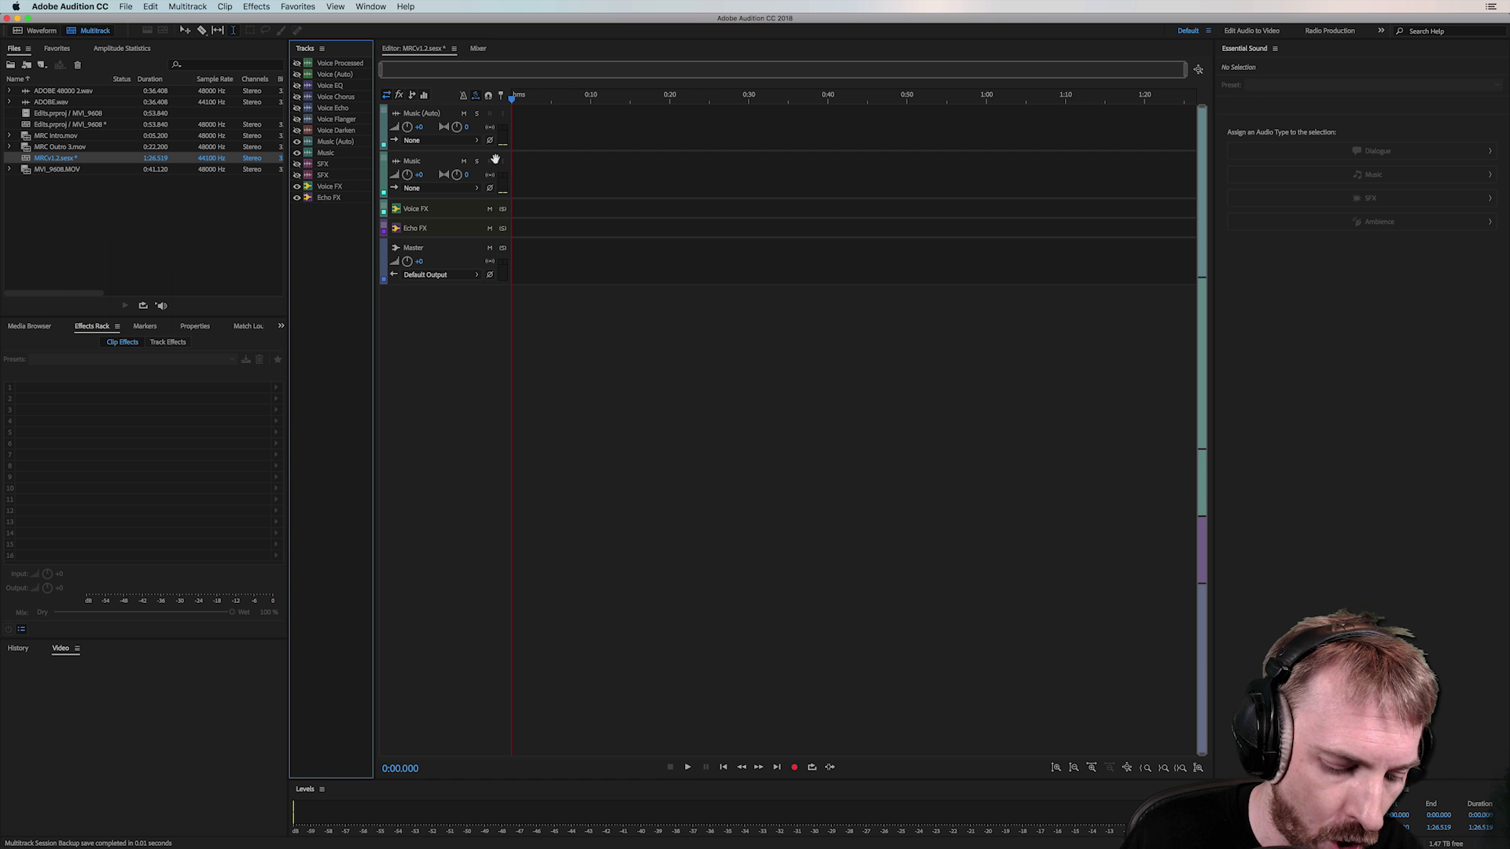
pyautogui.press('super+z')
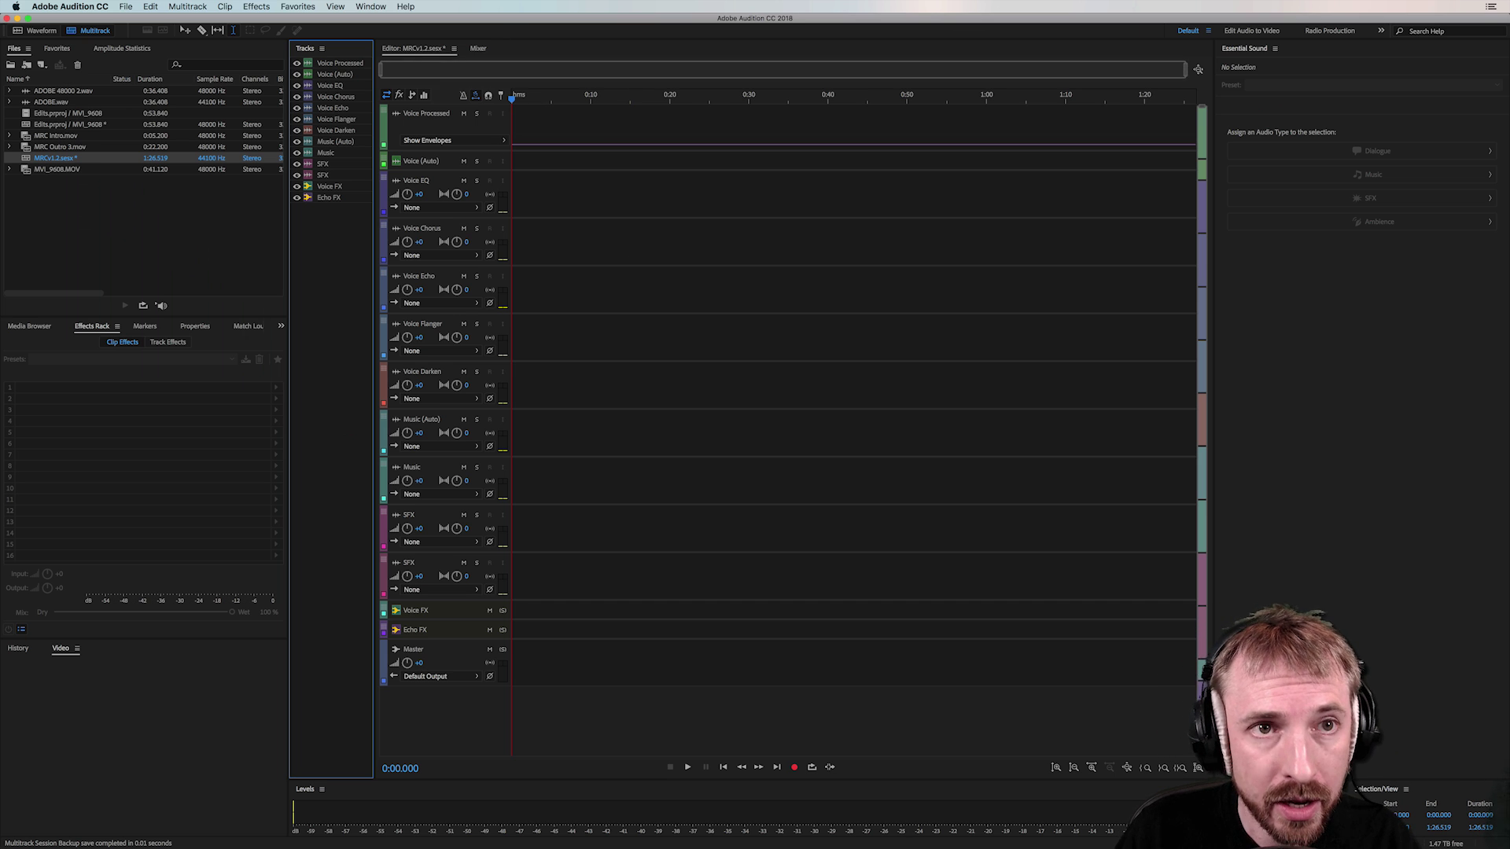
# Place the playhead at 0:13.527 on Voice Chorus, then open and dismiss the File menu
pyautogui.click(618, 257)
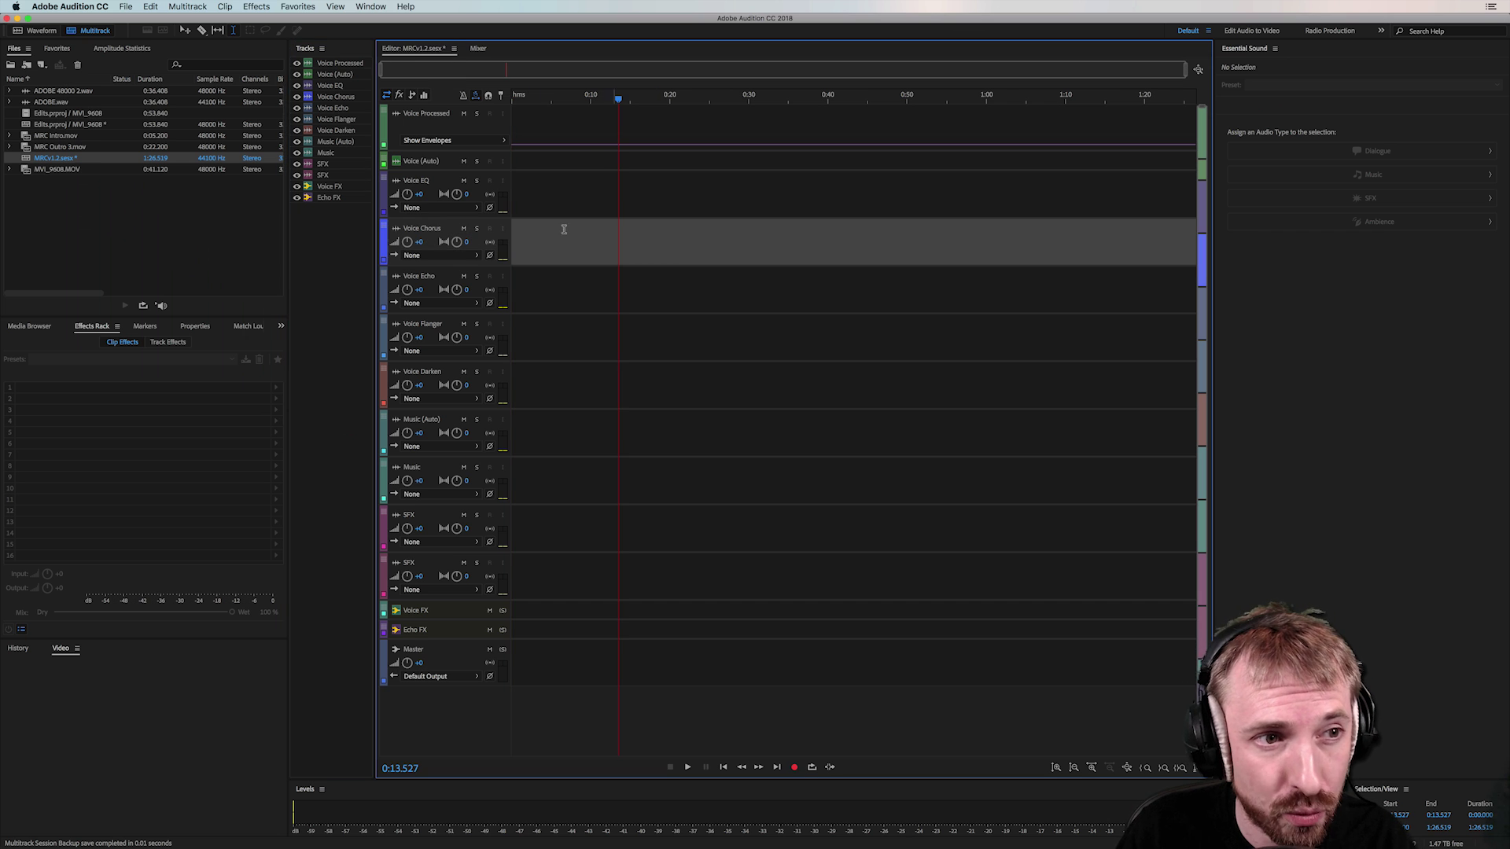
pyautogui.click(124, 7)
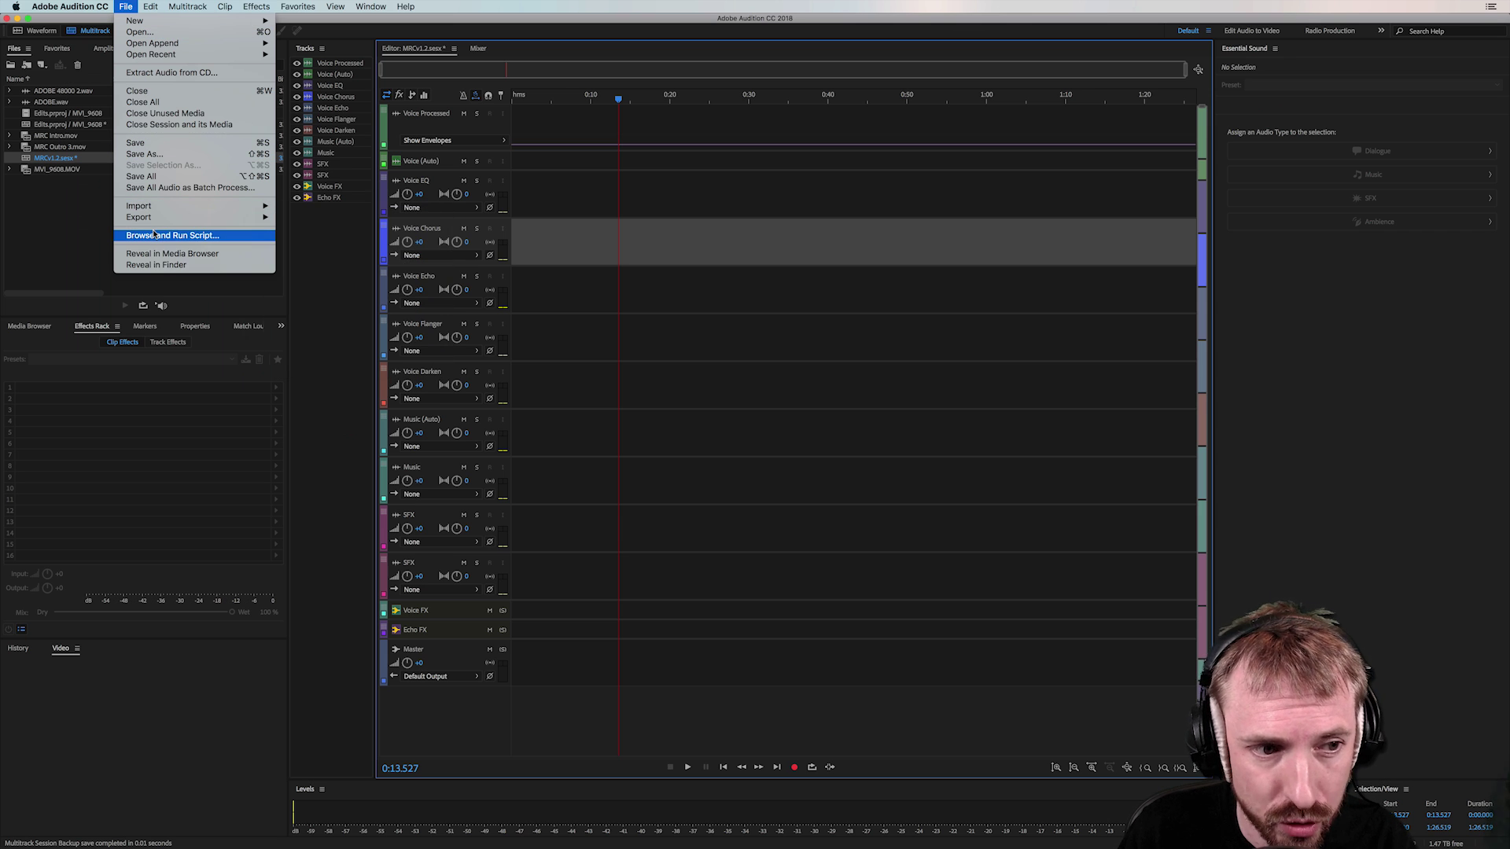
pyautogui.click(432, 32)
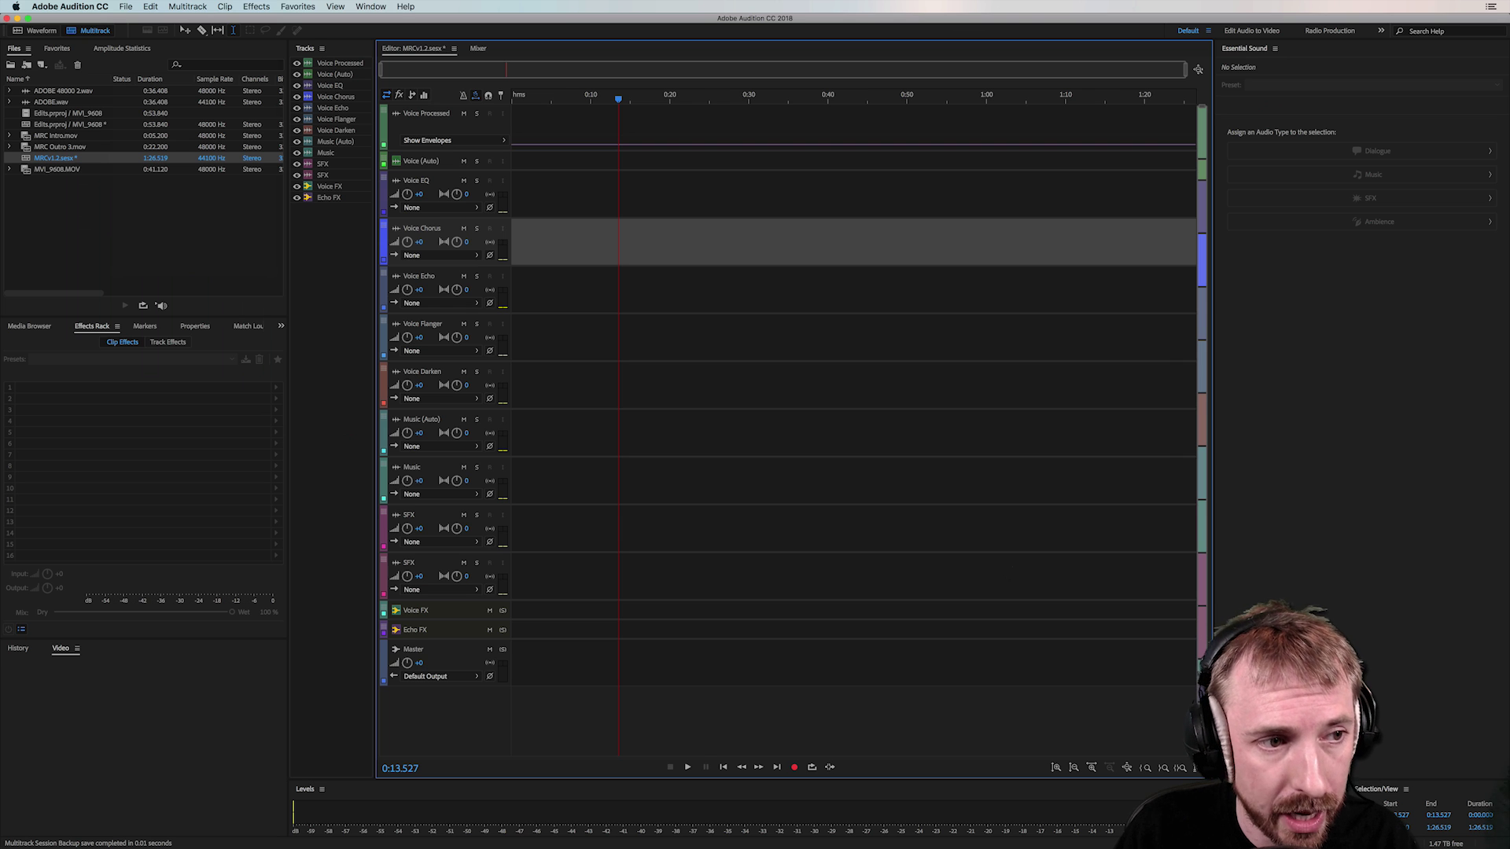
# Open the Edits.prproj / MVI_9608 session and view the Video preferences
pyautogui.doubleClick(53, 125)
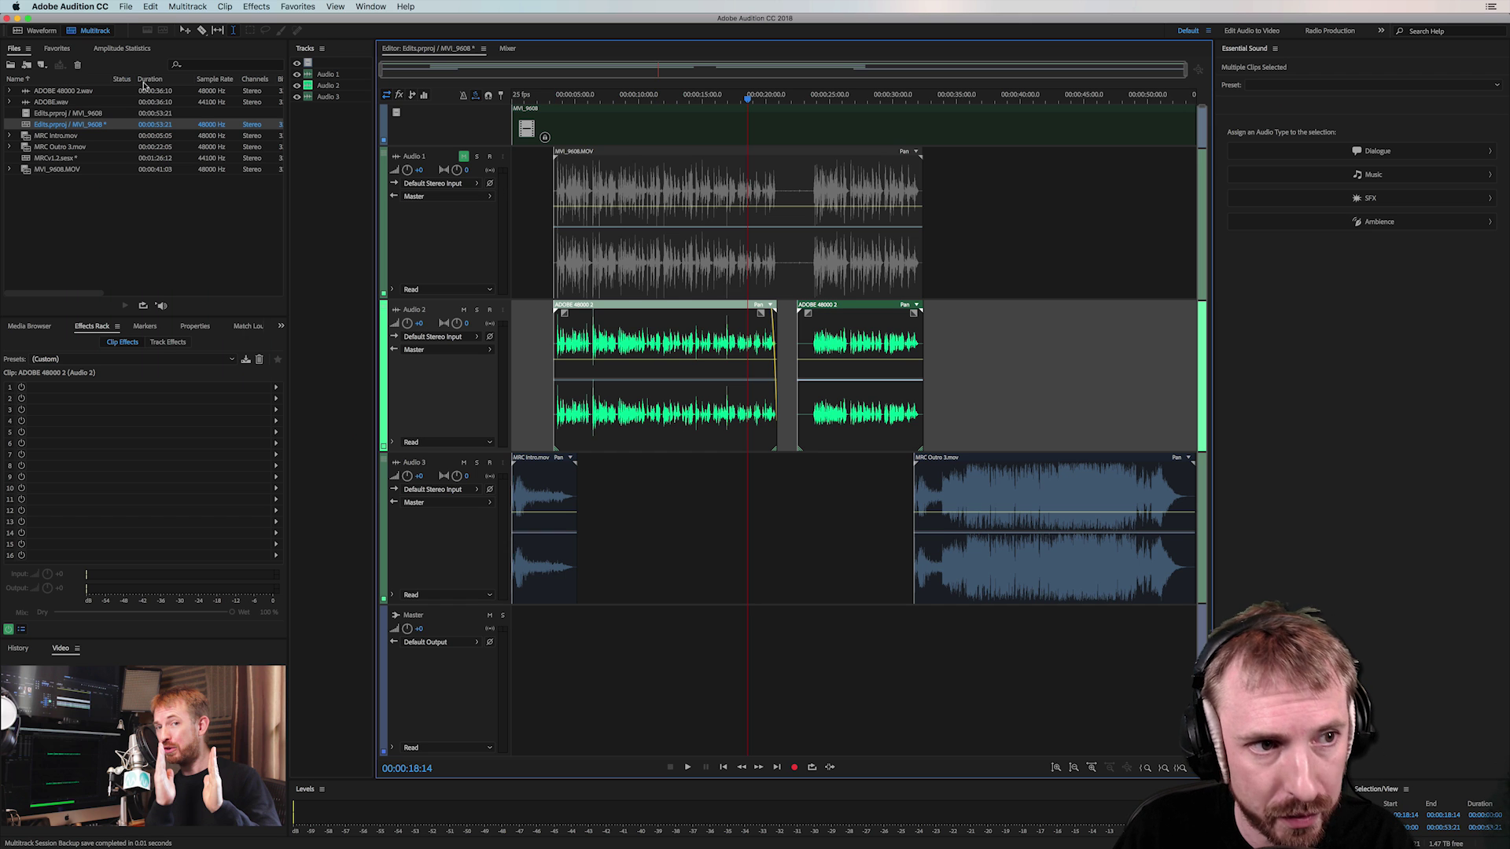
pyautogui.click(92, 10)
pyautogui.moveTo(84, 39)
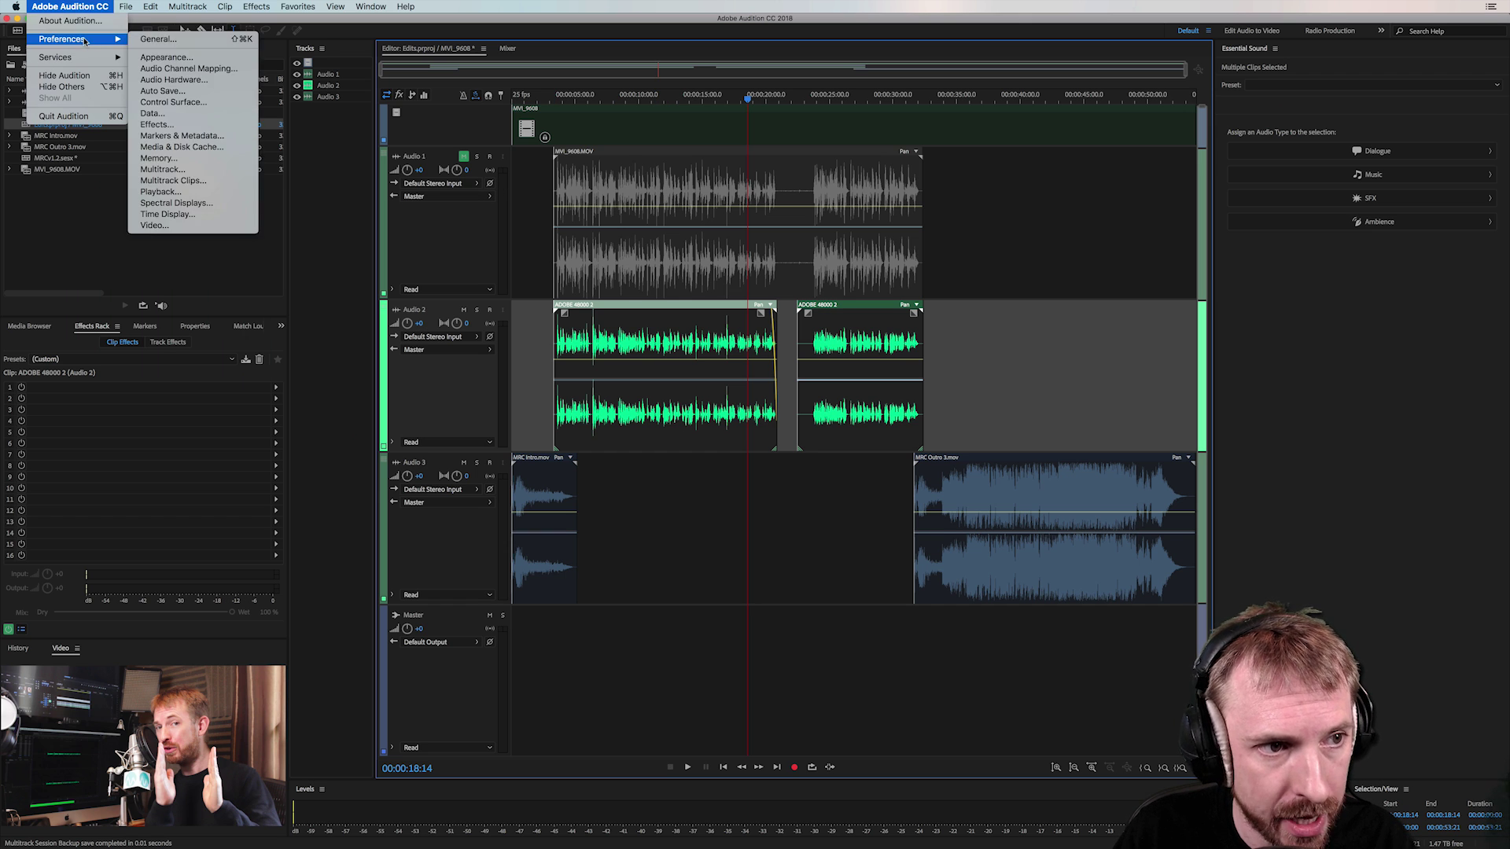
pyautogui.click(152, 225)
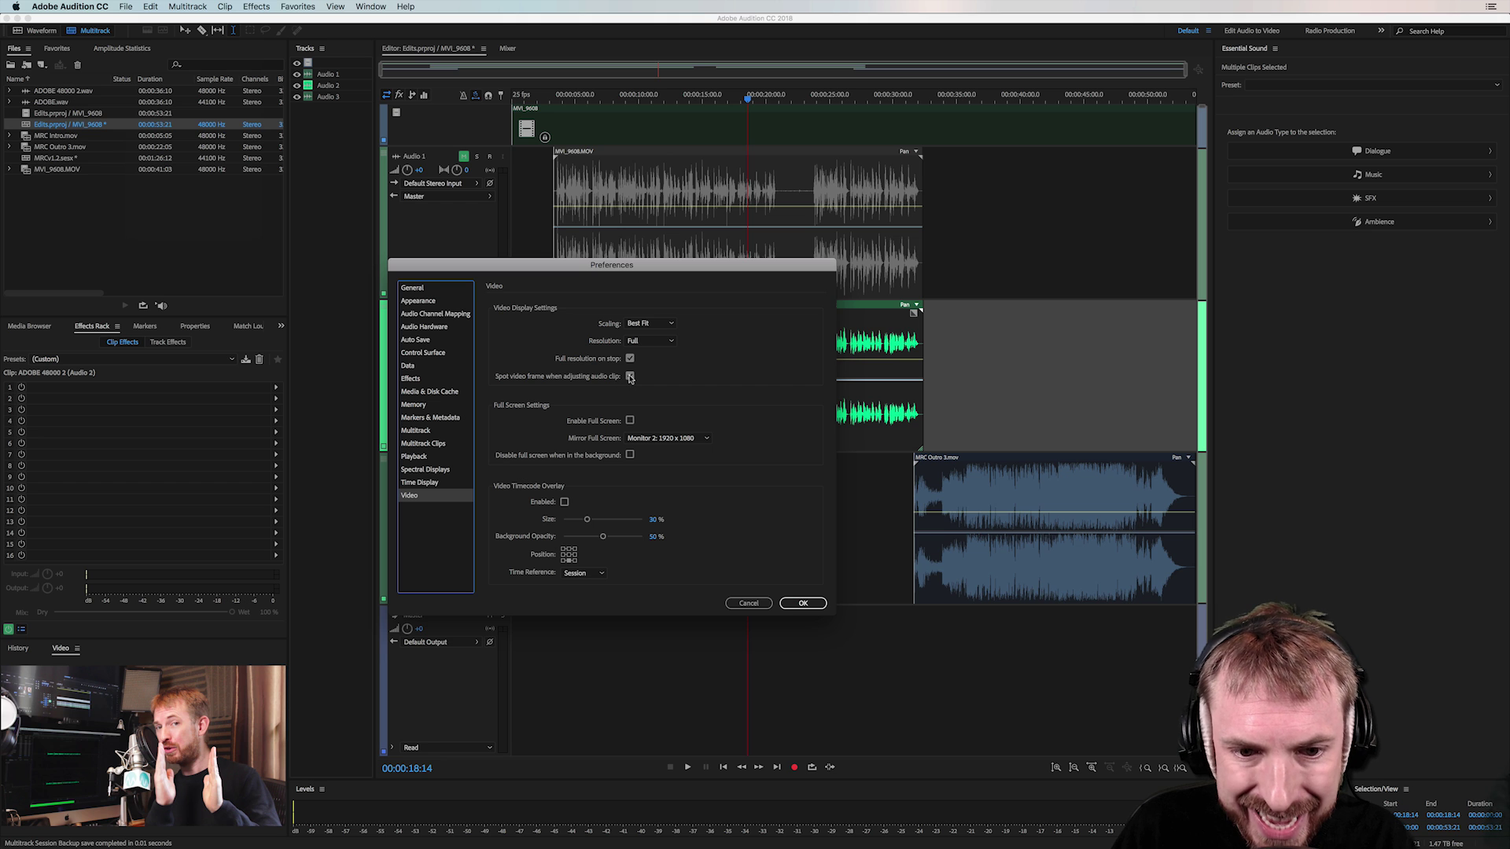
# Cancel Preferences, move the playhead to 00:00:21:23 and try nudging the first Audio 2 clip
pyautogui.click(750, 604)
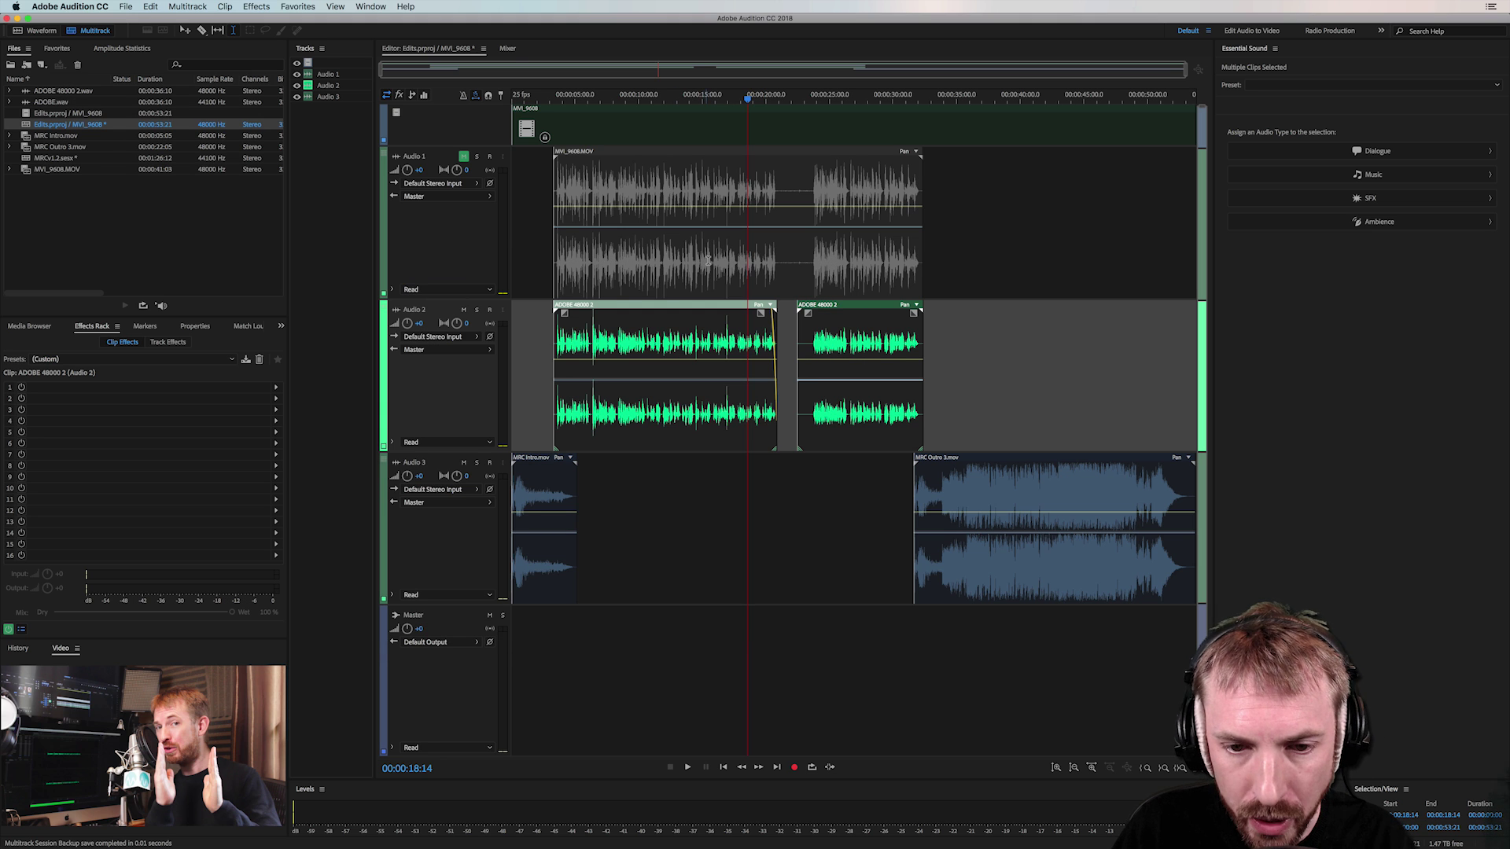
pyautogui.click(791, 326)
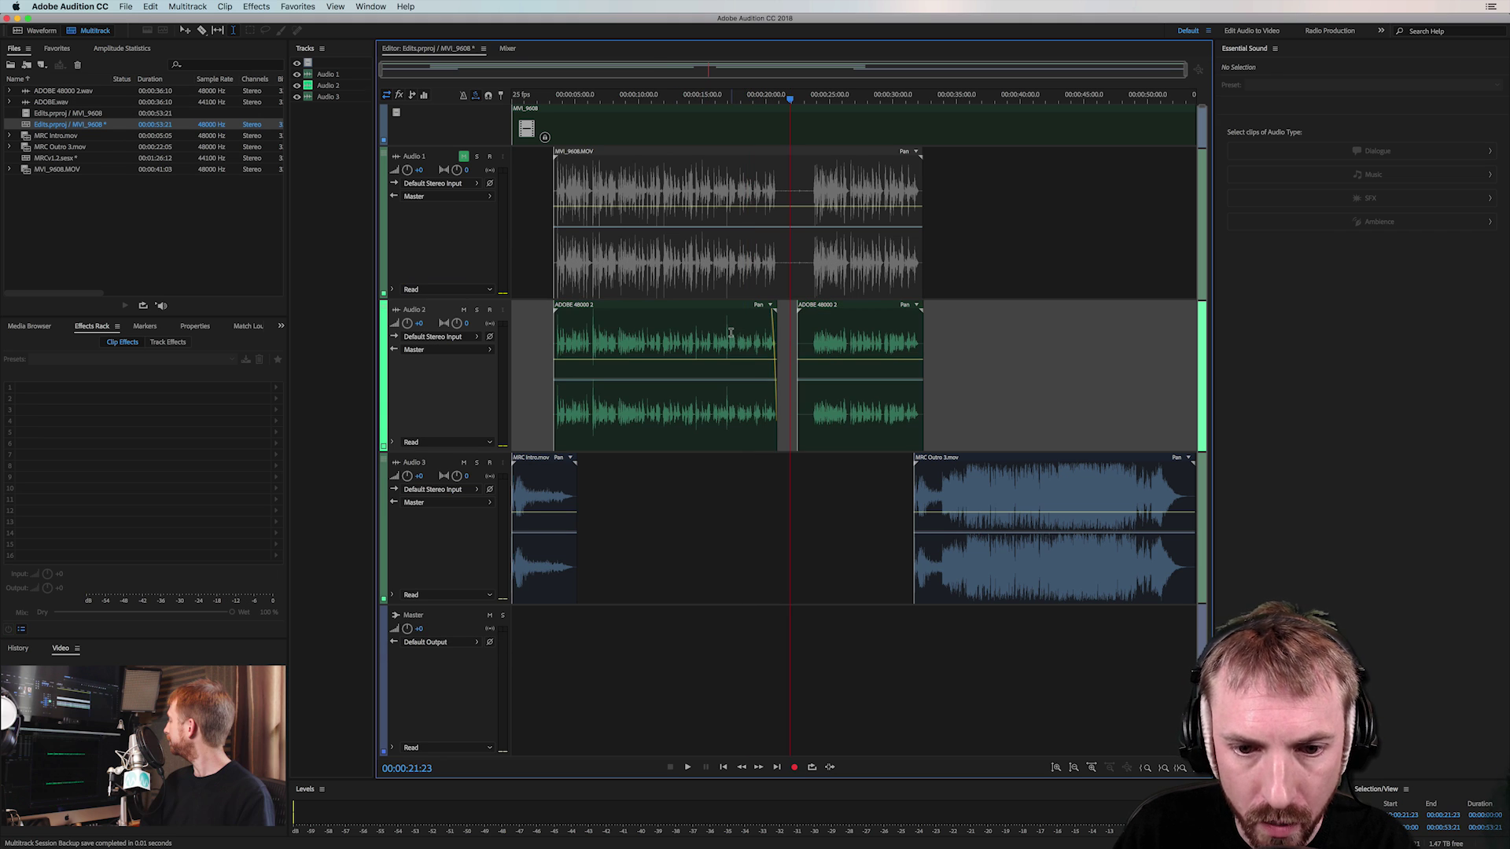
pyautogui.moveTo(735, 331)
pyautogui.mouseDown()
pyautogui.moveTo(753, 342)
pyautogui.moveTo(705, 336)
pyautogui.moveTo(733, 332)
pyautogui.mouseUp()
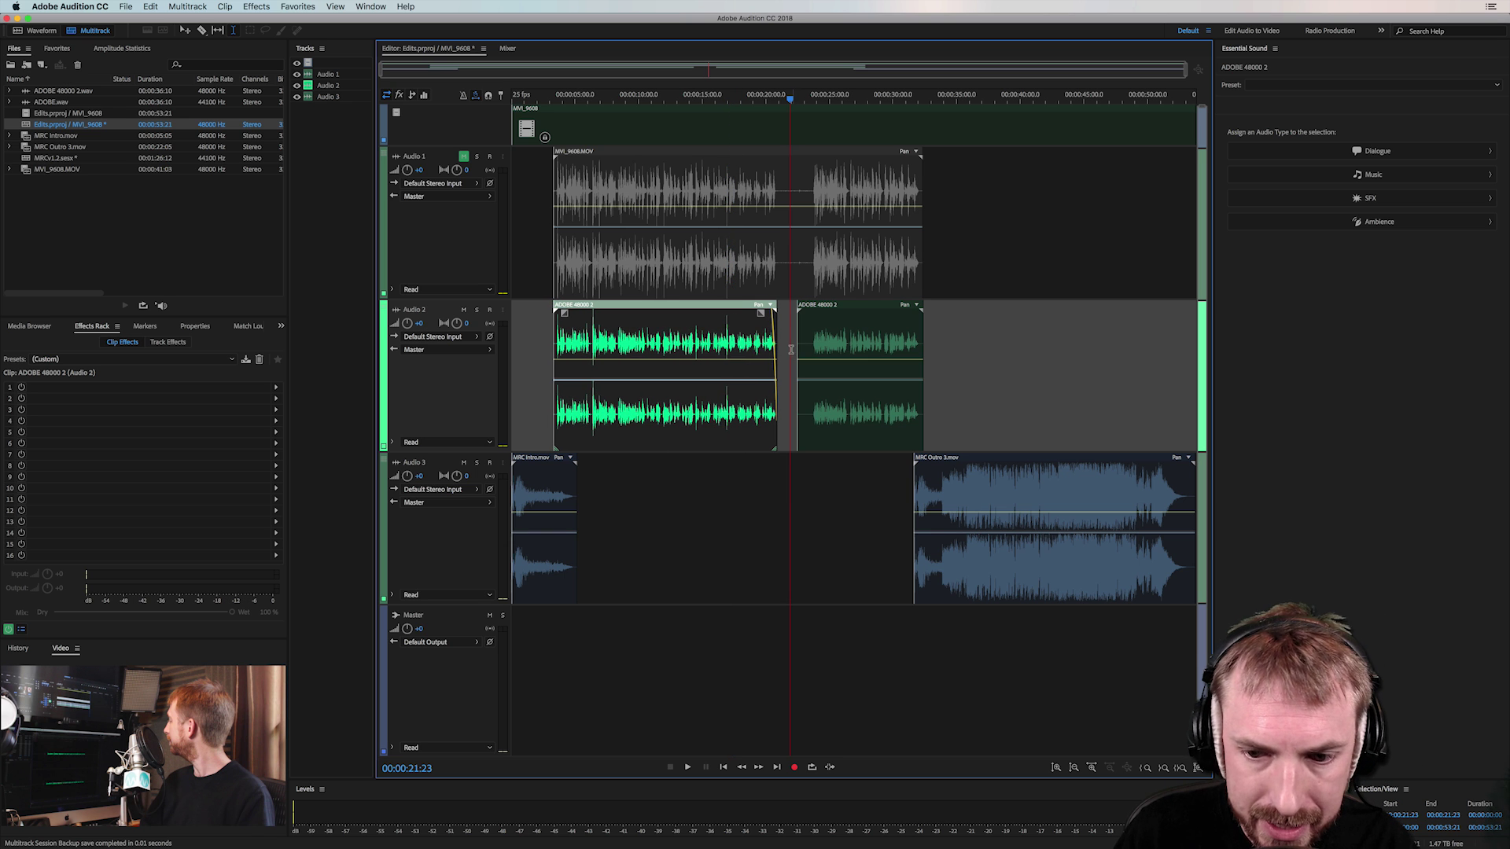
# Add Alv9 FX w Tail 11.wav from Media Browser to Audio 3, converting it to 48000 Hz
pyautogui.click(38, 327)
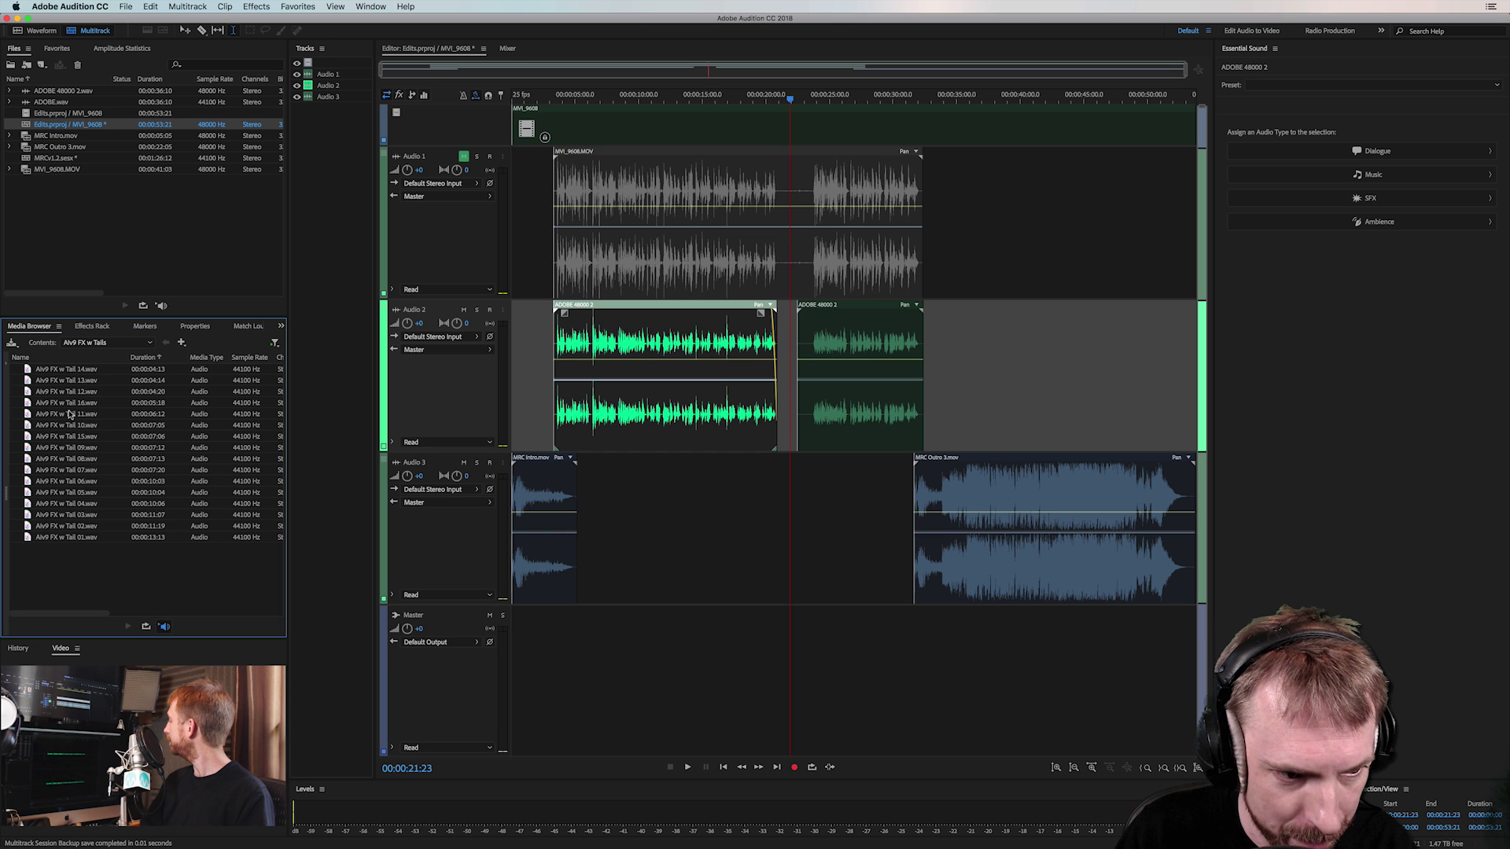
pyautogui.moveTo(69, 414); pyautogui.dragTo(719, 510)
pyautogui.click(653, 445)
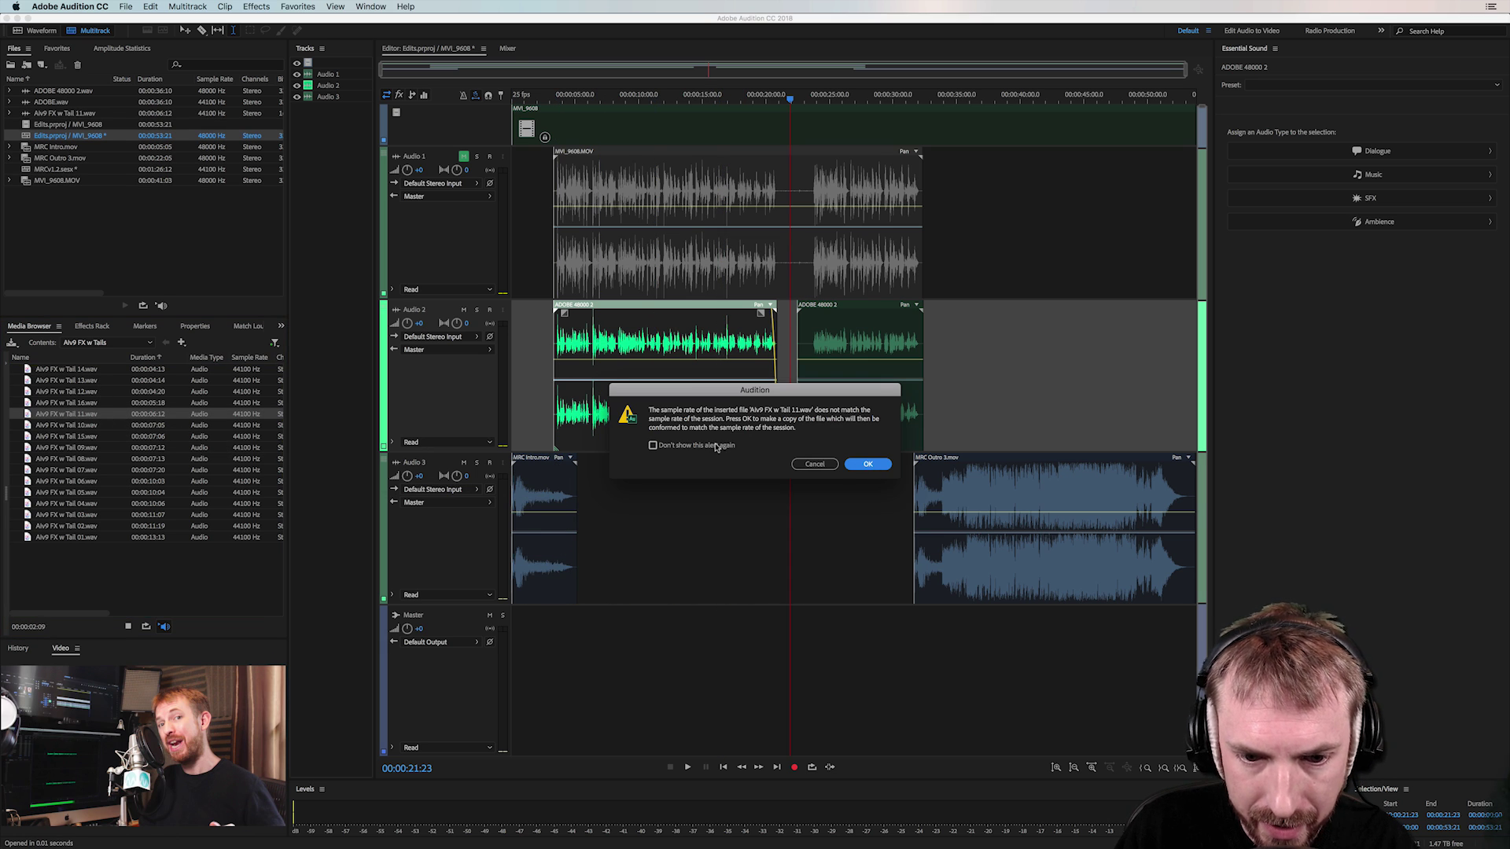
pyautogui.click(868, 463)
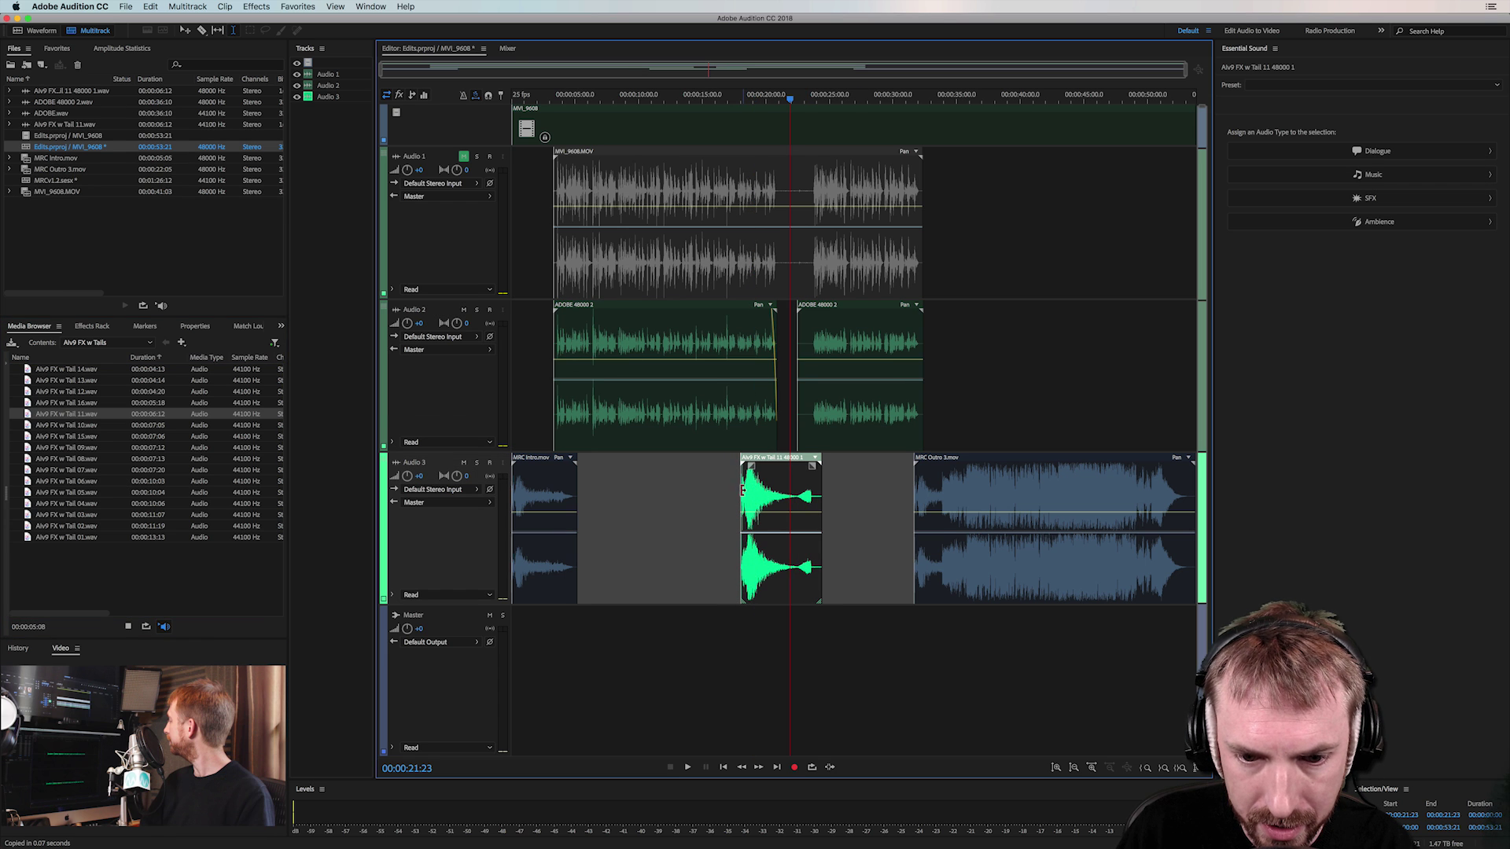
# Zoom in and slide the sound effect to start just after 00:00:19:00
pyautogui.scroll(4, 735, 96)
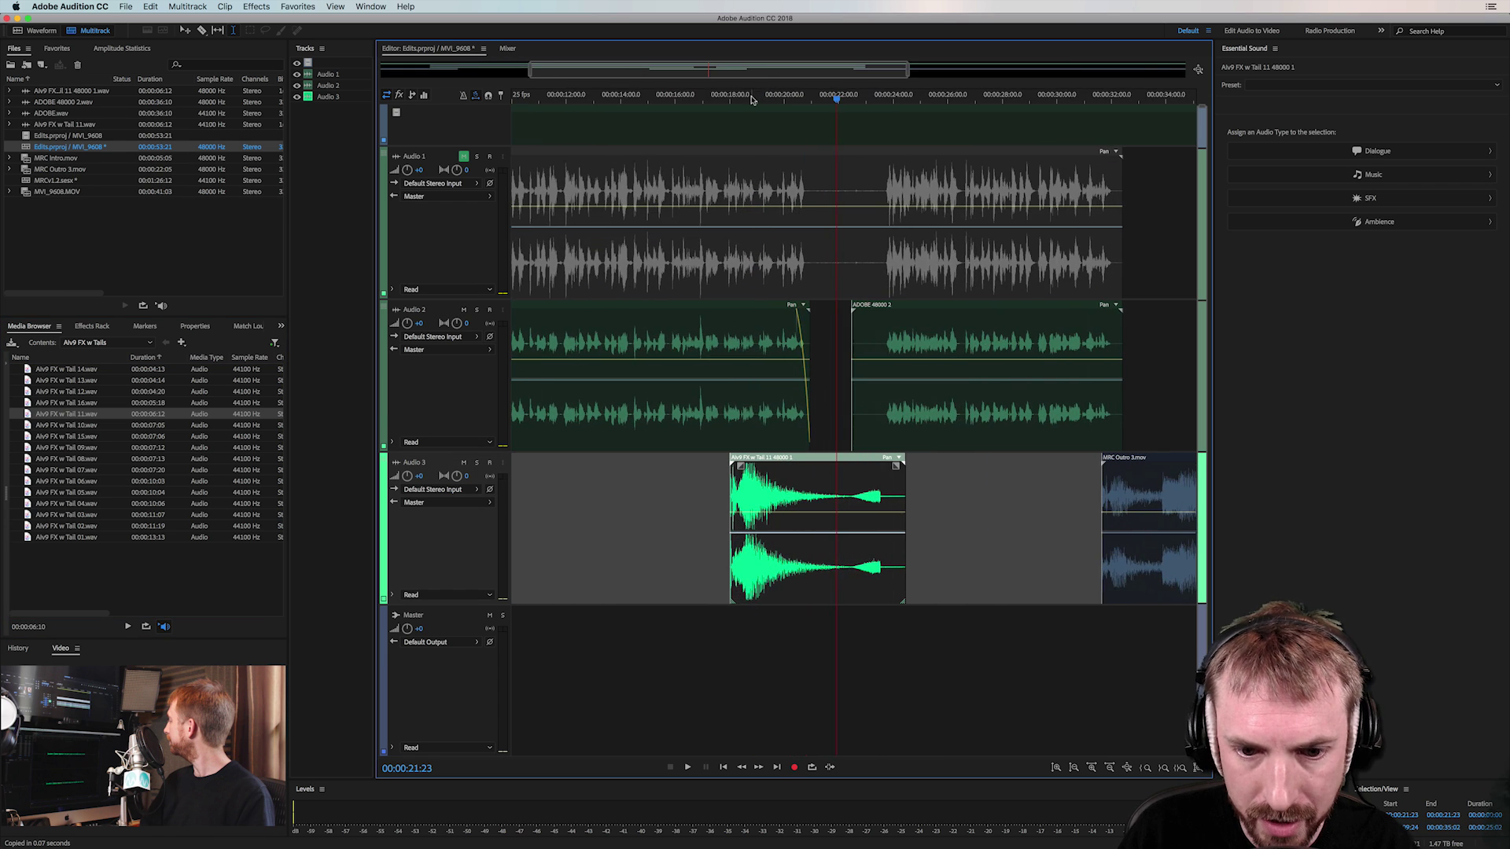
pyautogui.scroll(3, 708, 377)
pyautogui.hscroll(-1, 707, 377)
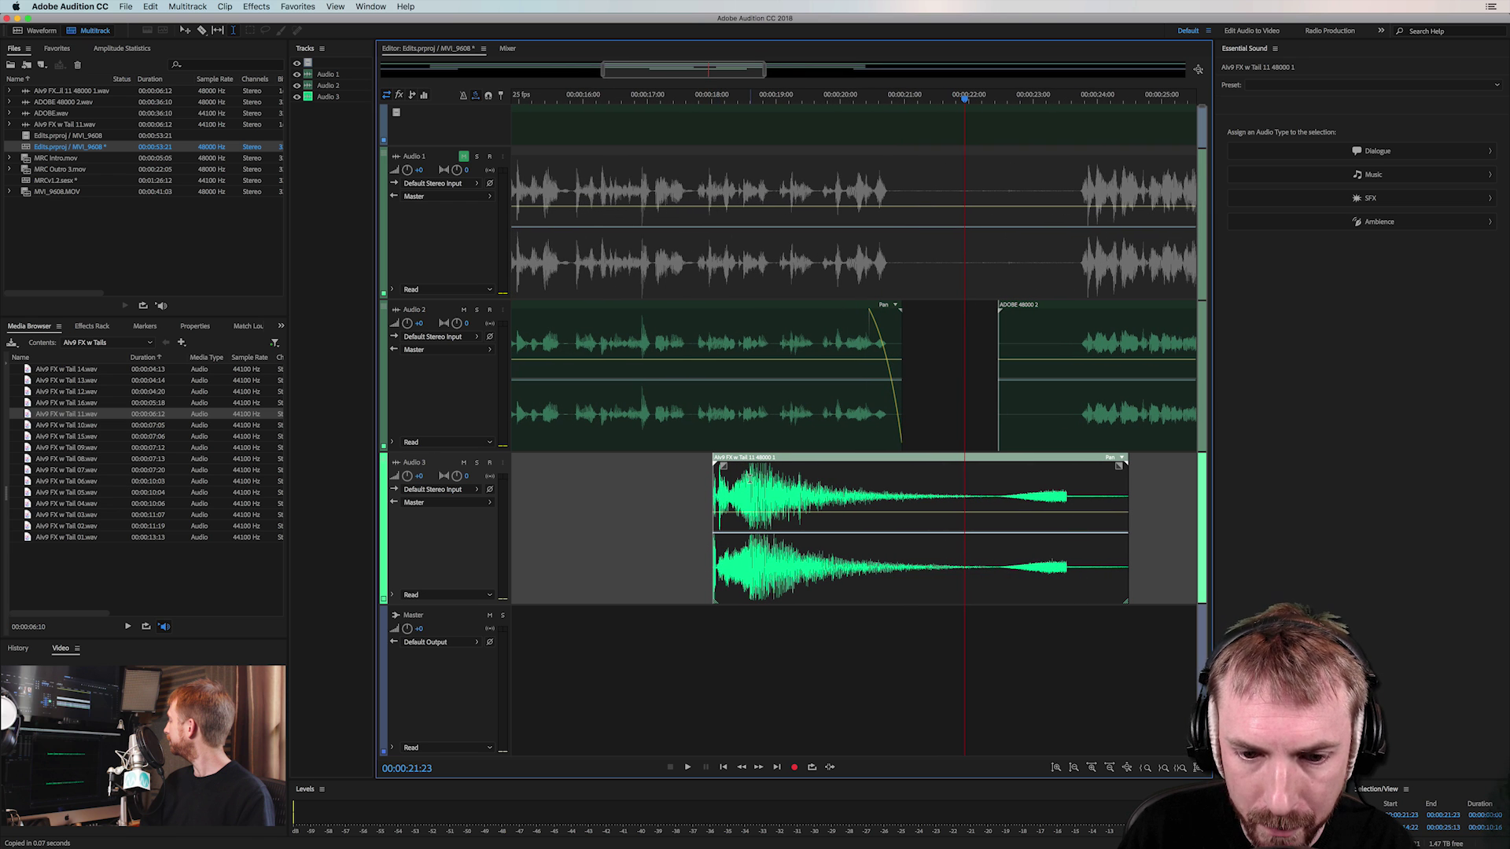
pyautogui.click(750, 478)
pyautogui.press('space')
pyautogui.press('space')
pyautogui.moveTo(756, 489); pyautogui.dragTo(825, 489)
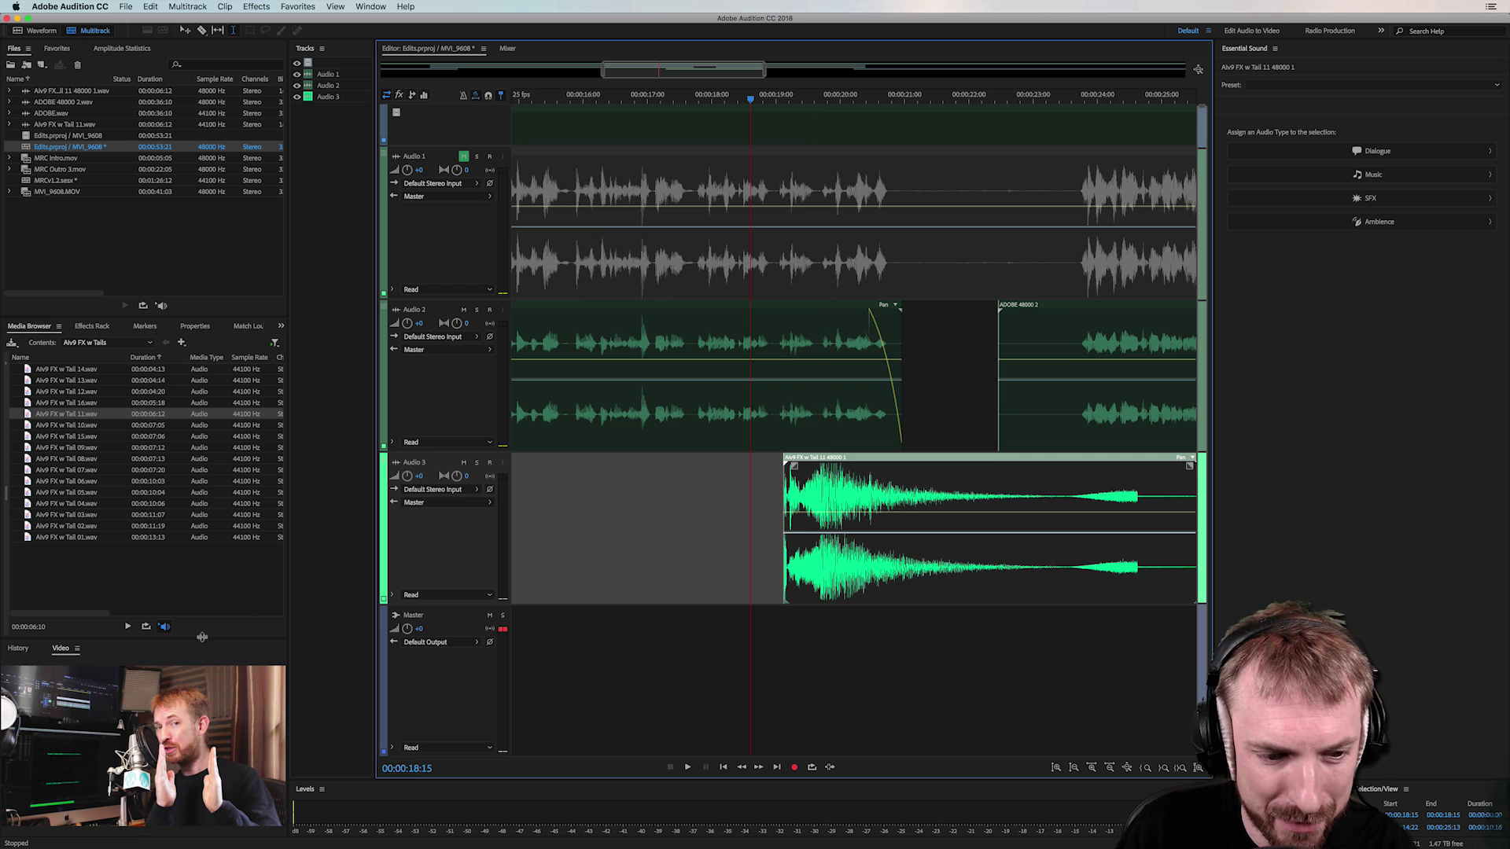
# Float the Video panel in its own window beside the tracks and enlarge it
pyautogui.moveTo(60, 648)
pyautogui.mouseDown()
pyautogui.moveTo(386, 422)
pyautogui.moveTo(79, 651)
pyautogui.mouseUp()
pyautogui.click(79, 649)
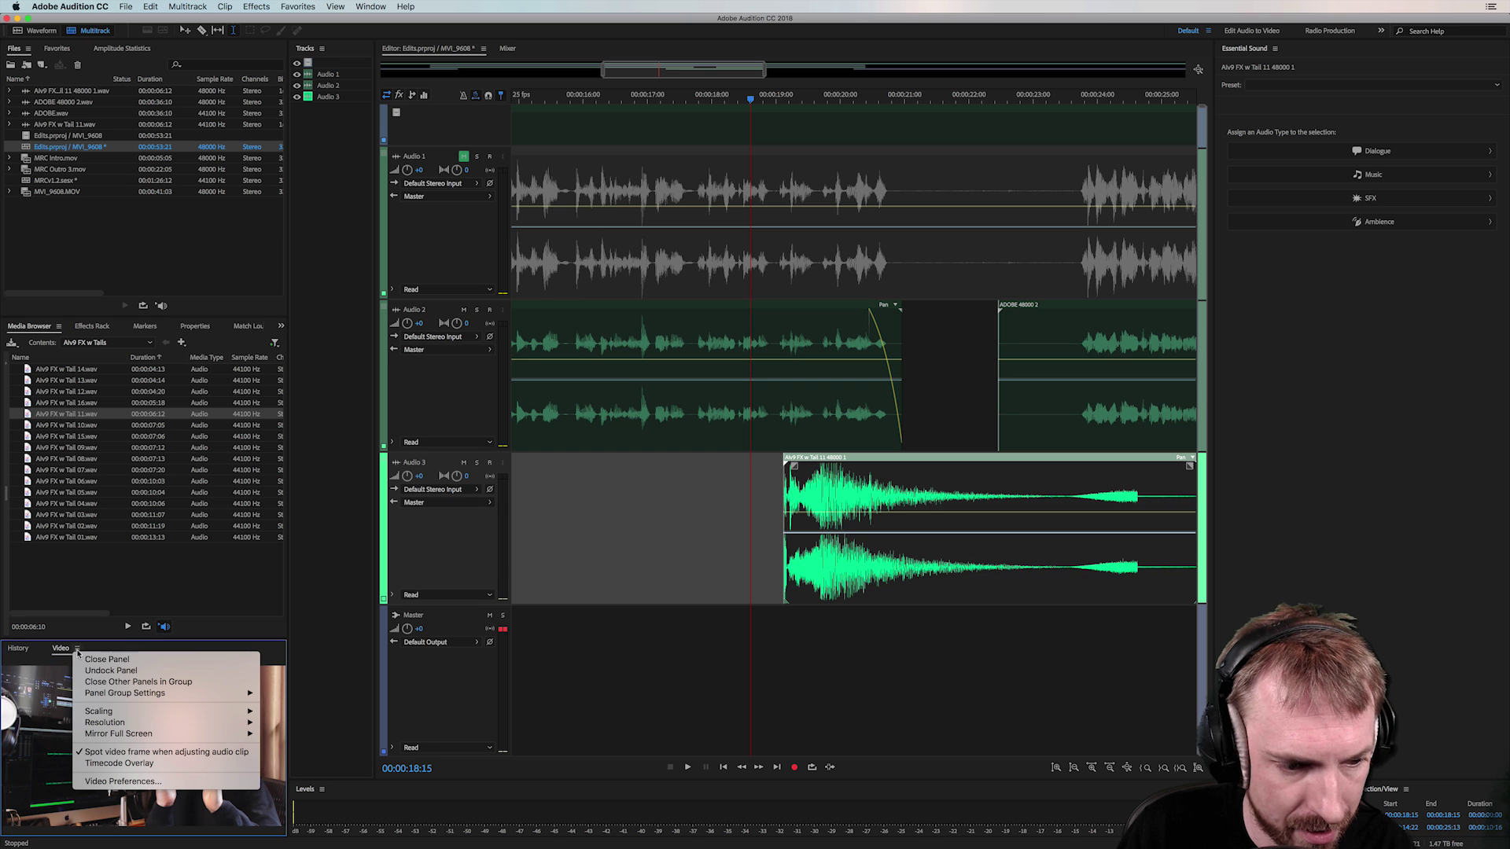
pyautogui.click(88, 671)
pyautogui.moveTo(110, 641); pyautogui.dragTo(166, 230)
pyautogui.moveTo(443, 453); pyautogui.dragTo(697, 677)
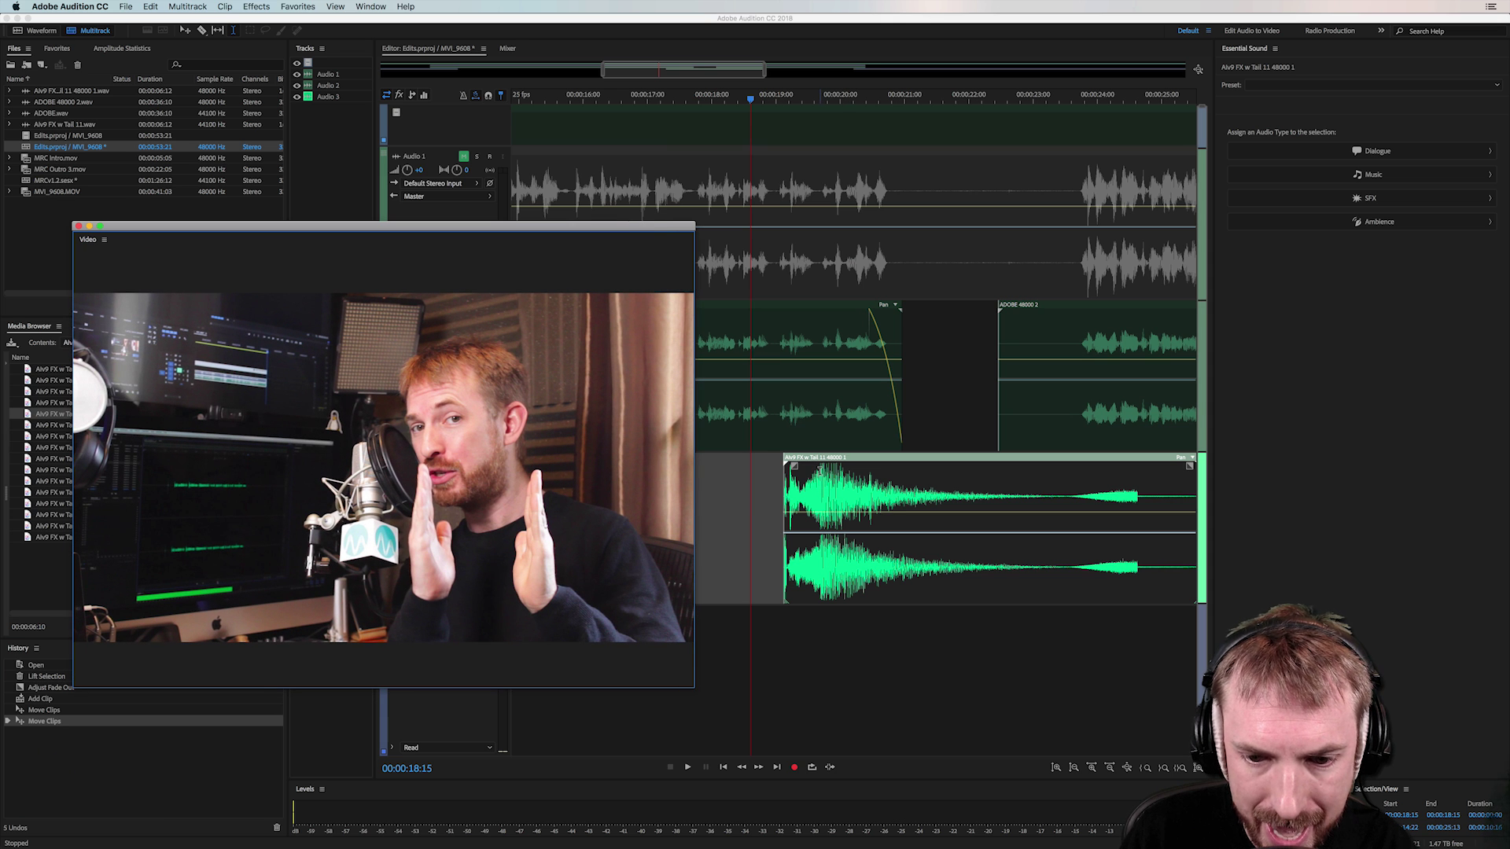
# Move the Alv9 FX w Tail 11 clip on Audio 3 near 00:00:20:01 and lower its volume
pyautogui.moveTo(820, 471); pyautogui.dragTo(852, 483)
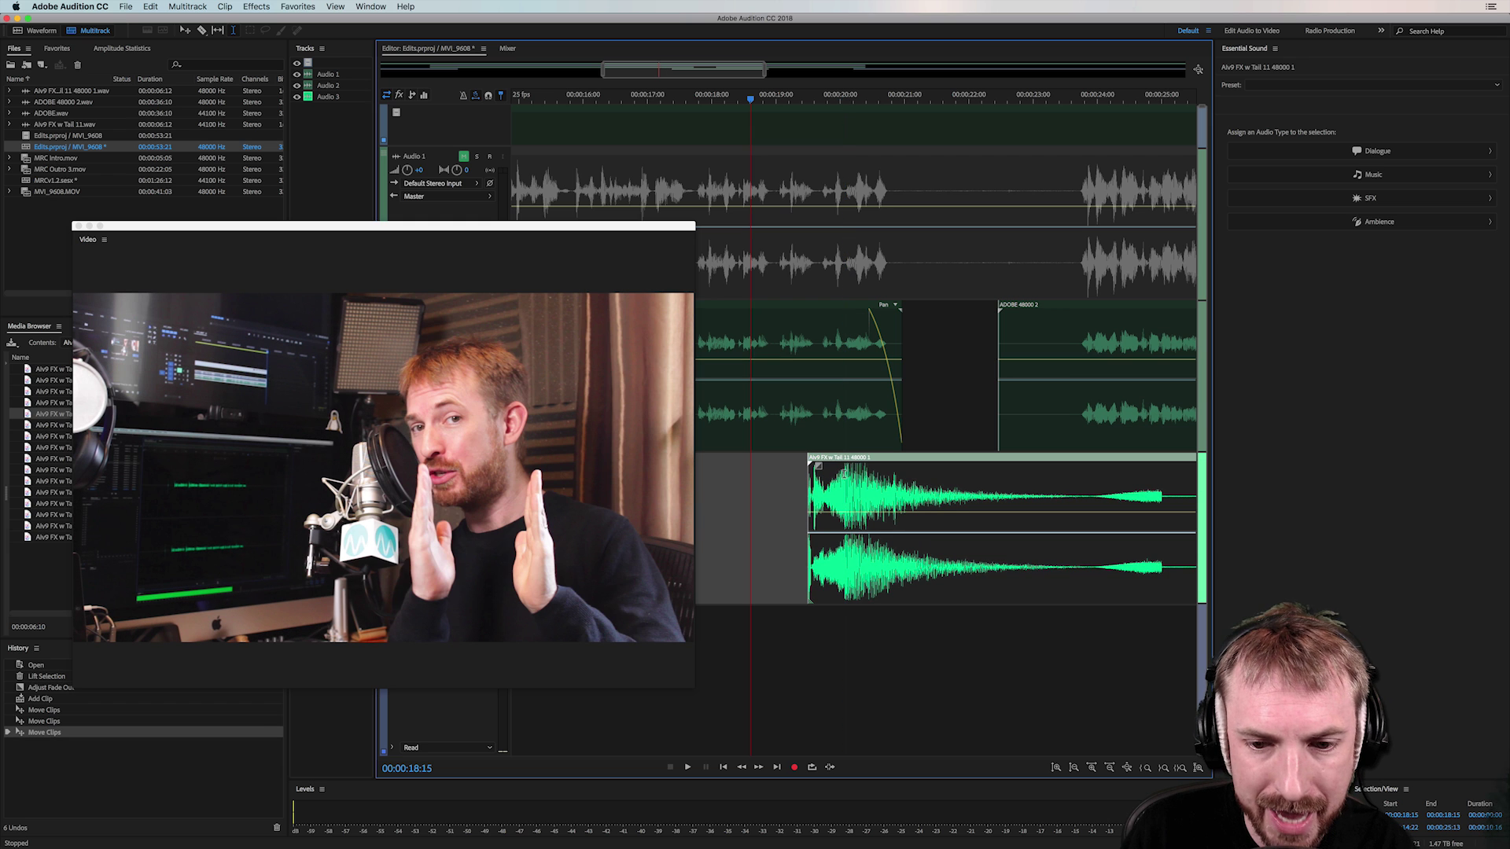
pyautogui.click(845, 96)
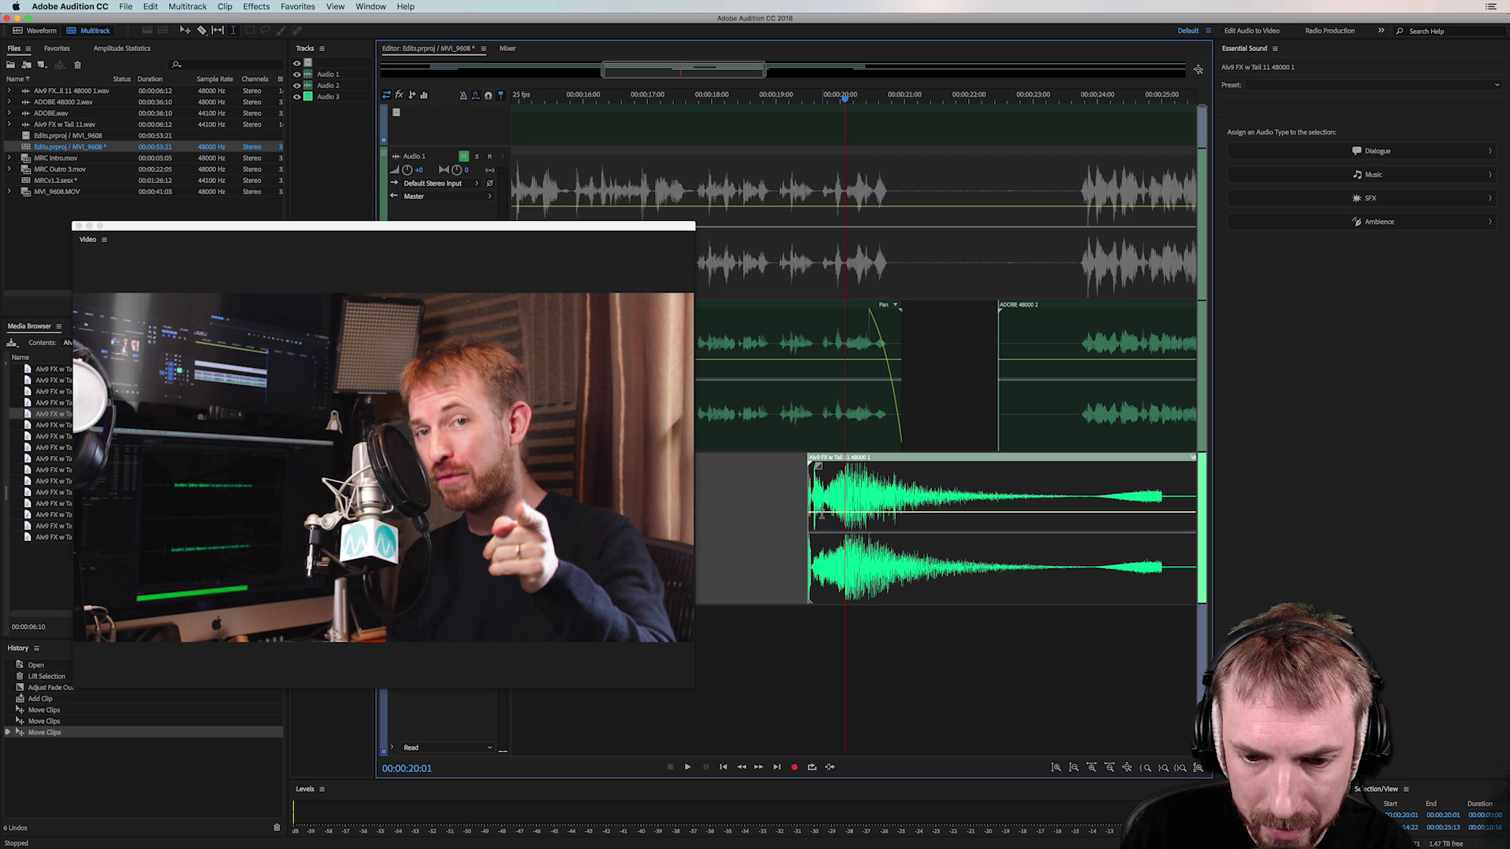
pyautogui.moveTo(820, 512); pyautogui.dragTo(820, 541)
# Preview the sound effect from about 00:00:18:10, then dock the Video panel back among the panels
pyautogui.click(765, 526)
pyautogui.press('space')
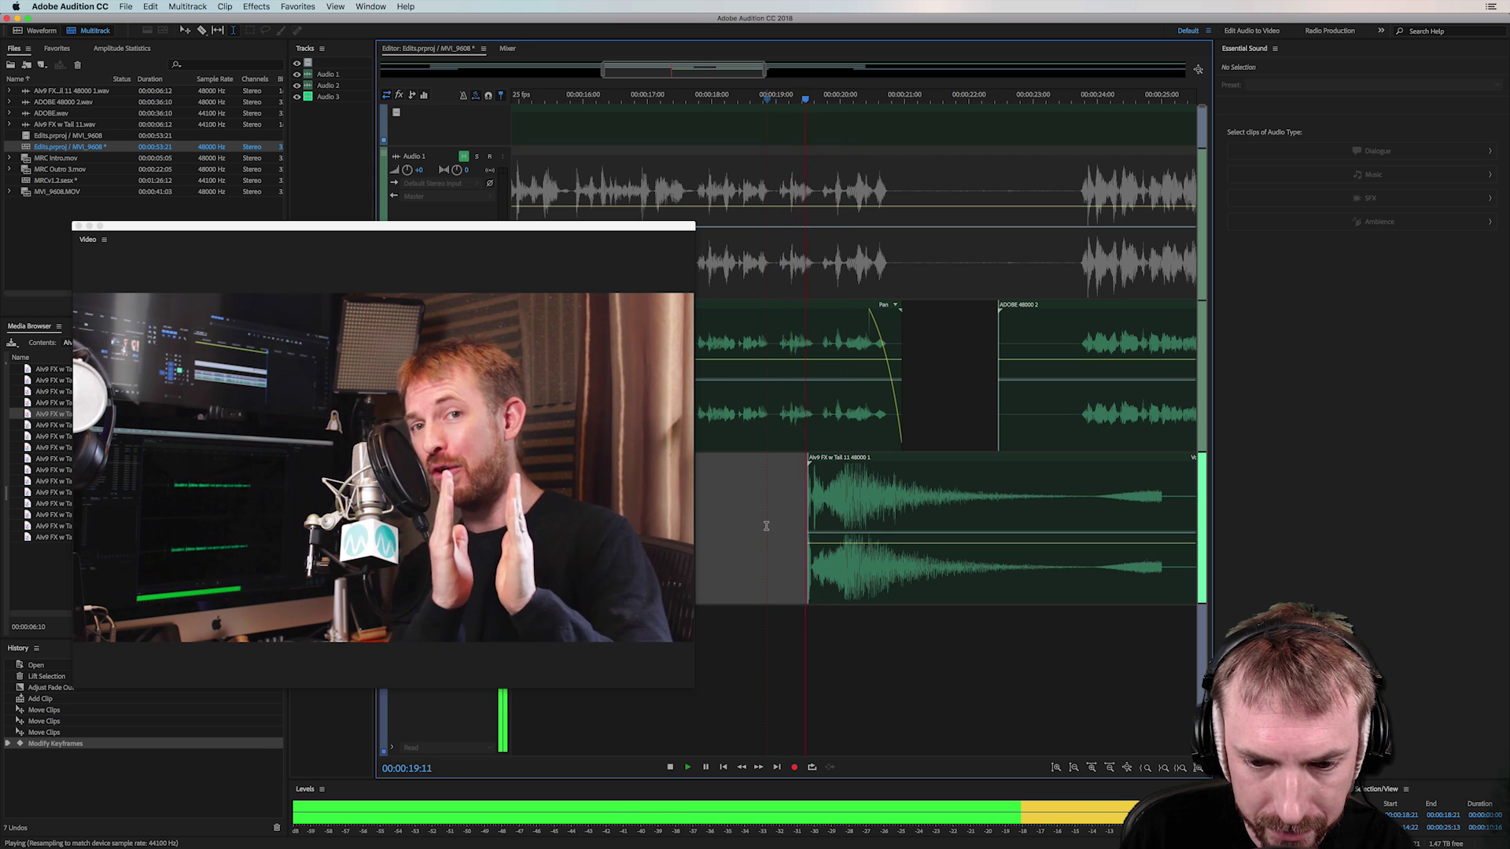
pyautogui.click(737, 516)
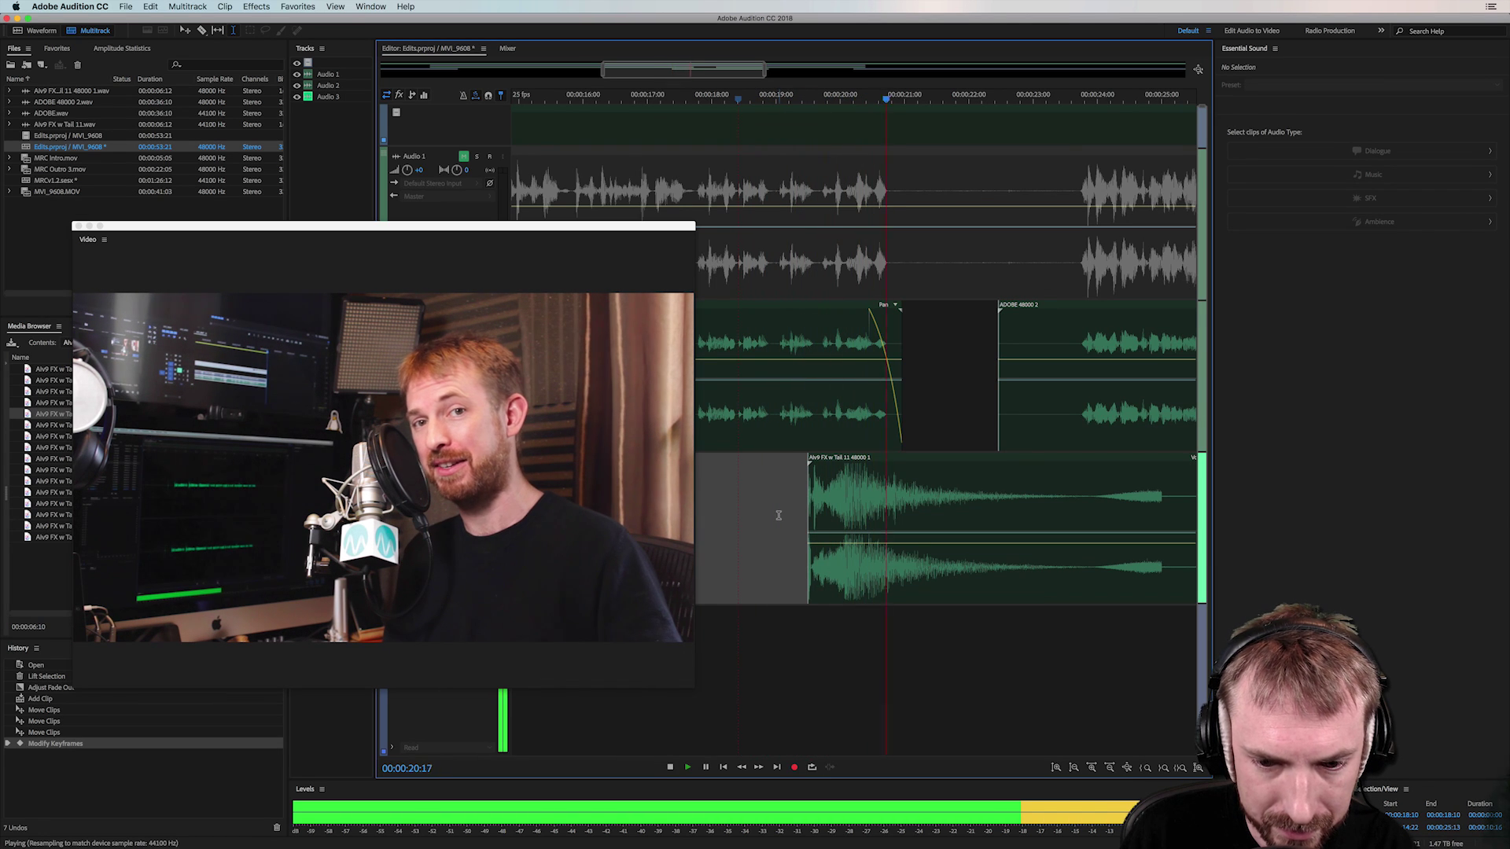
pyautogui.press('space')
pyautogui.click(845, 481)
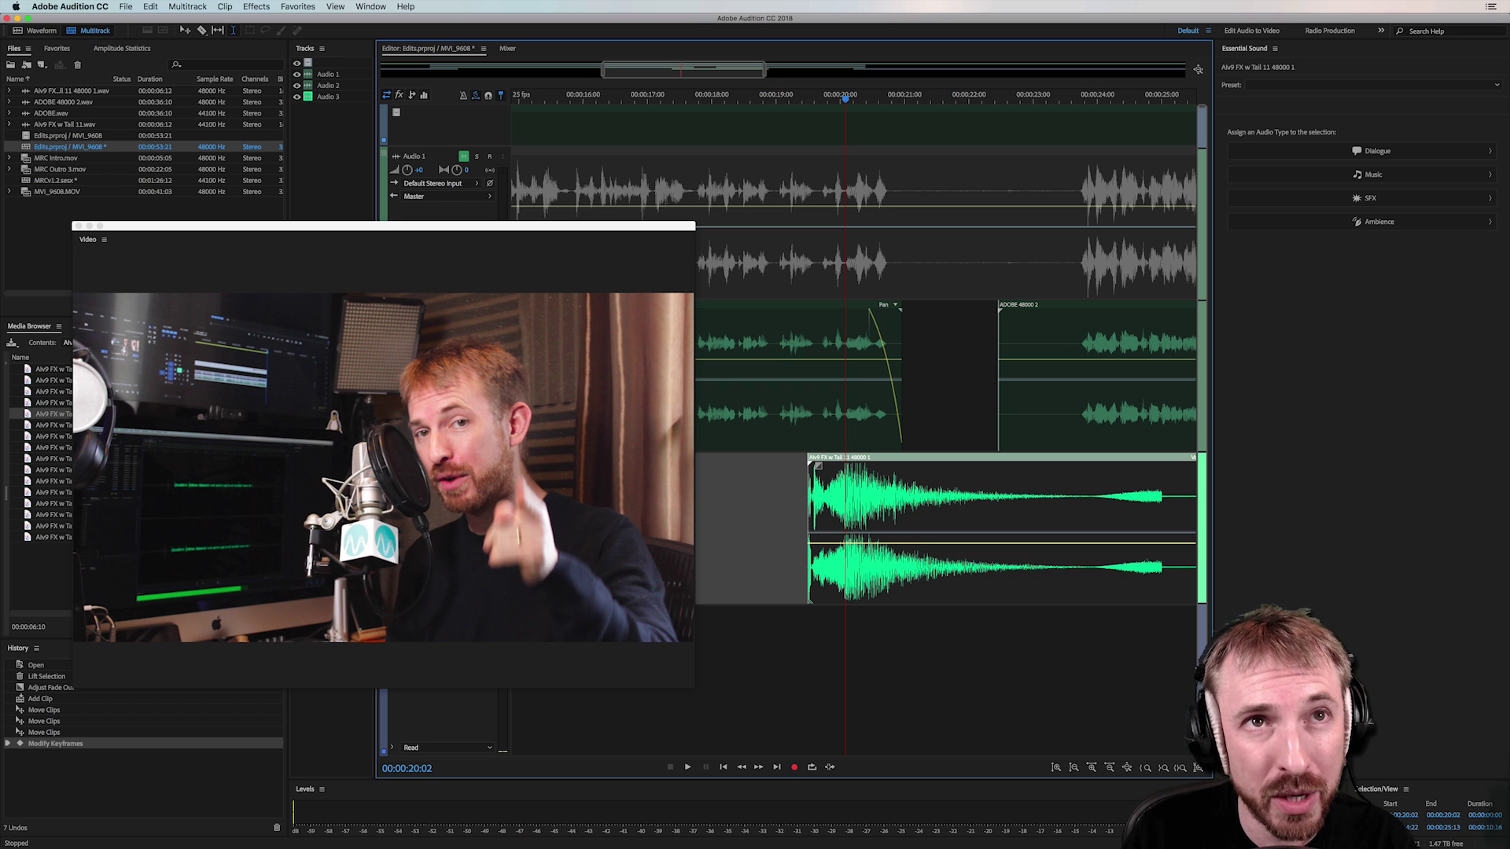
pyautogui.moveTo(97, 240); pyautogui.dragTo(63, 651)
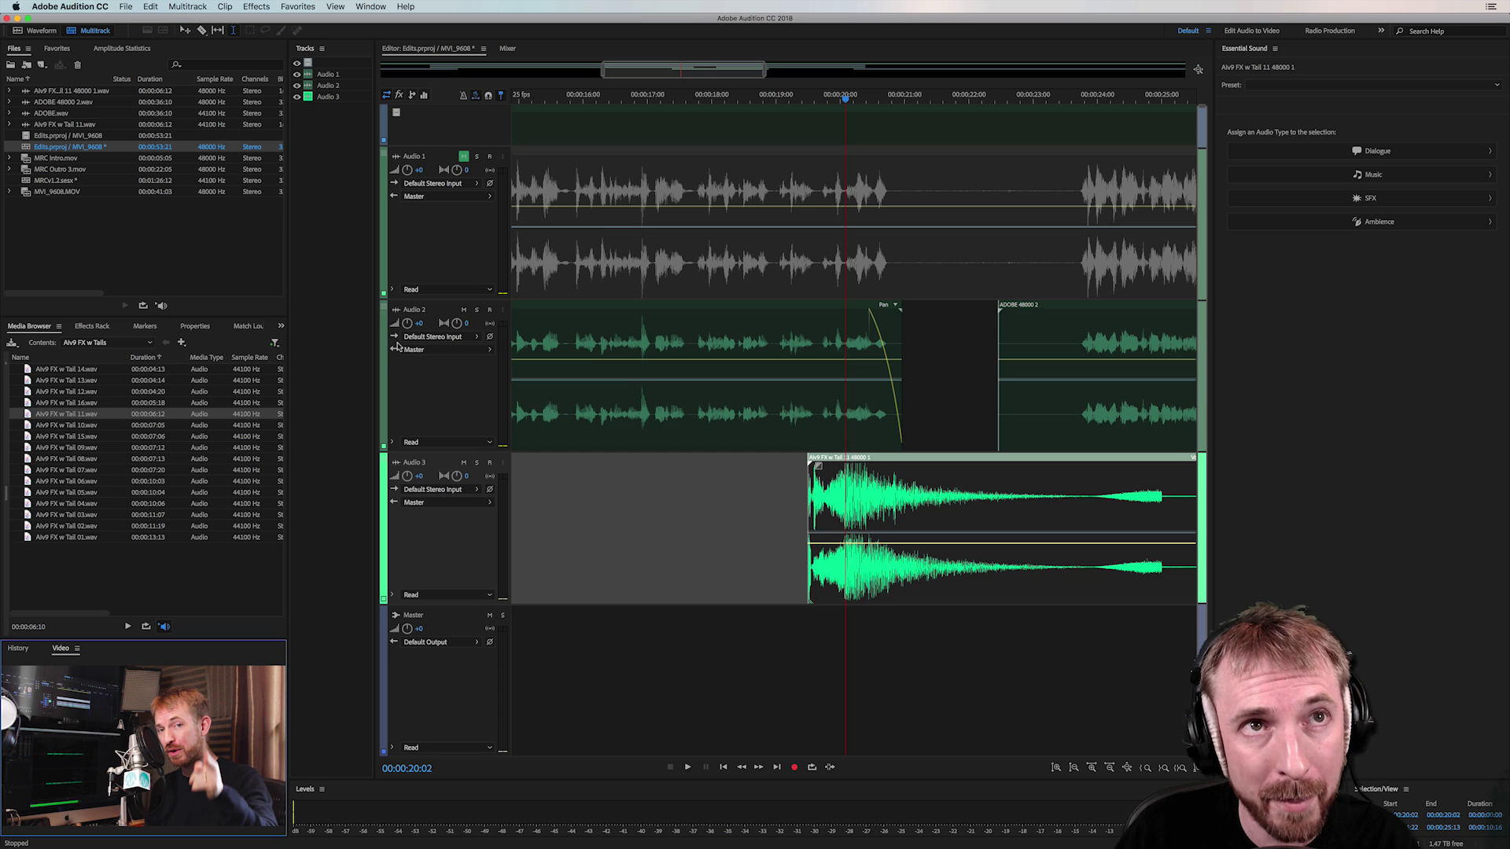
# Select the Audio 2 clip and jump the playhead to 00:00:20:00 via the time display
pyautogui.click(686, 334)
pyautogui.scroll(-5, 686, 100)
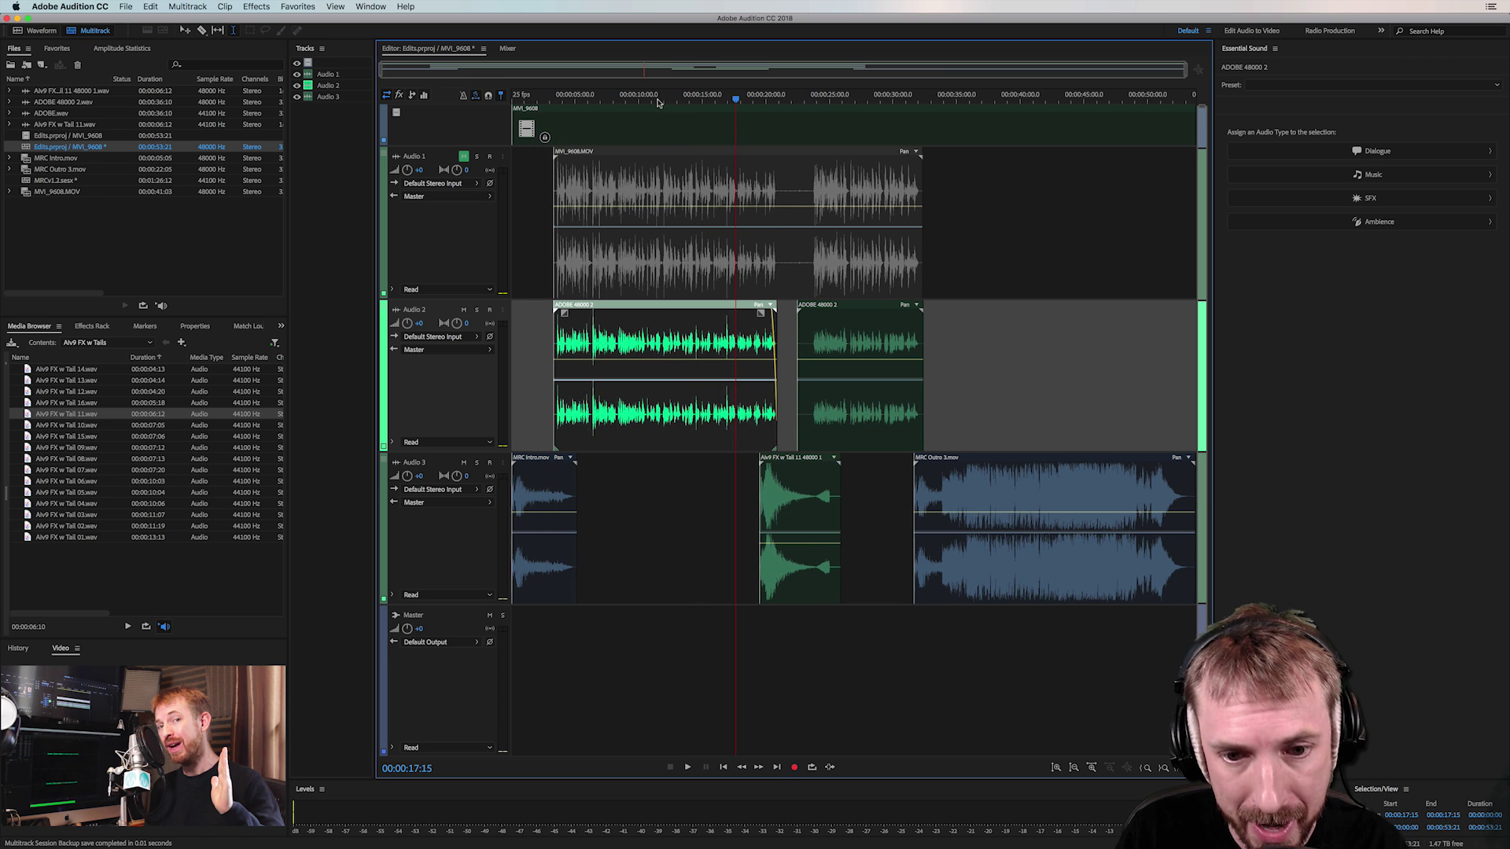
pyautogui.click(414, 769)
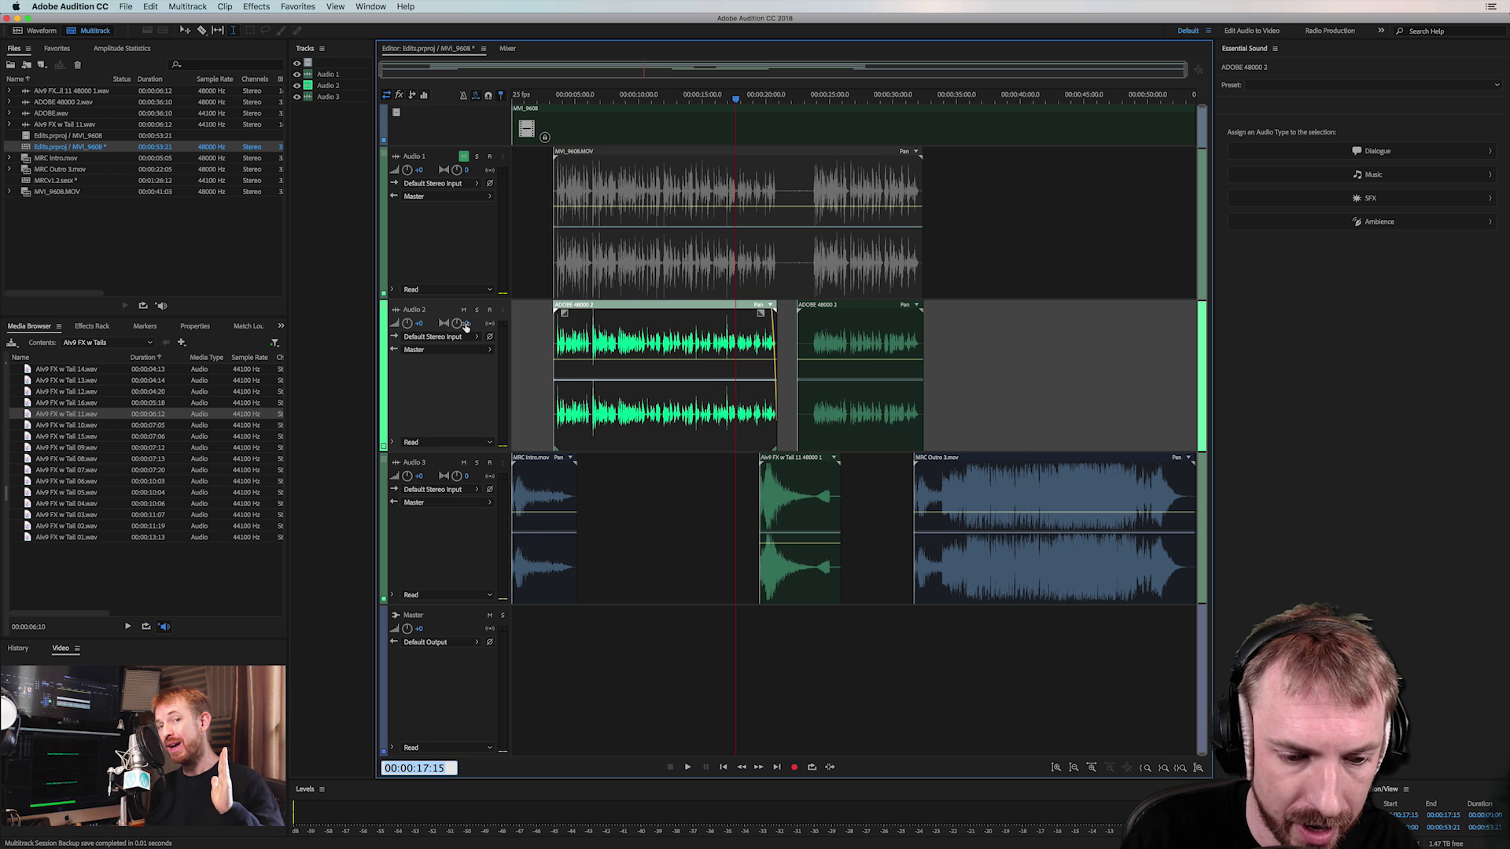
pyautogui.click(440, 768)
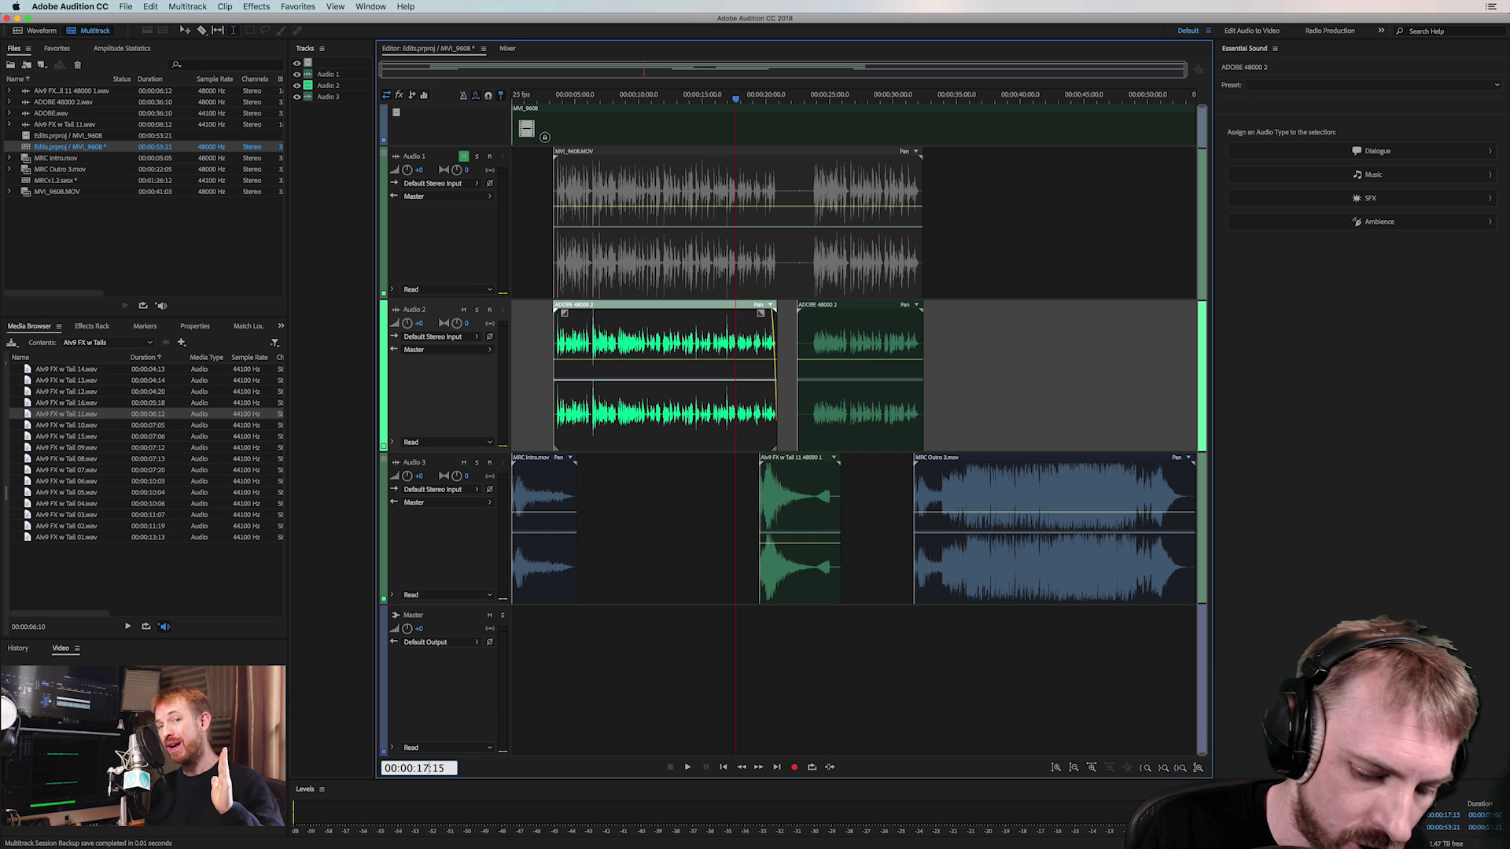
pyautogui.write('20:')
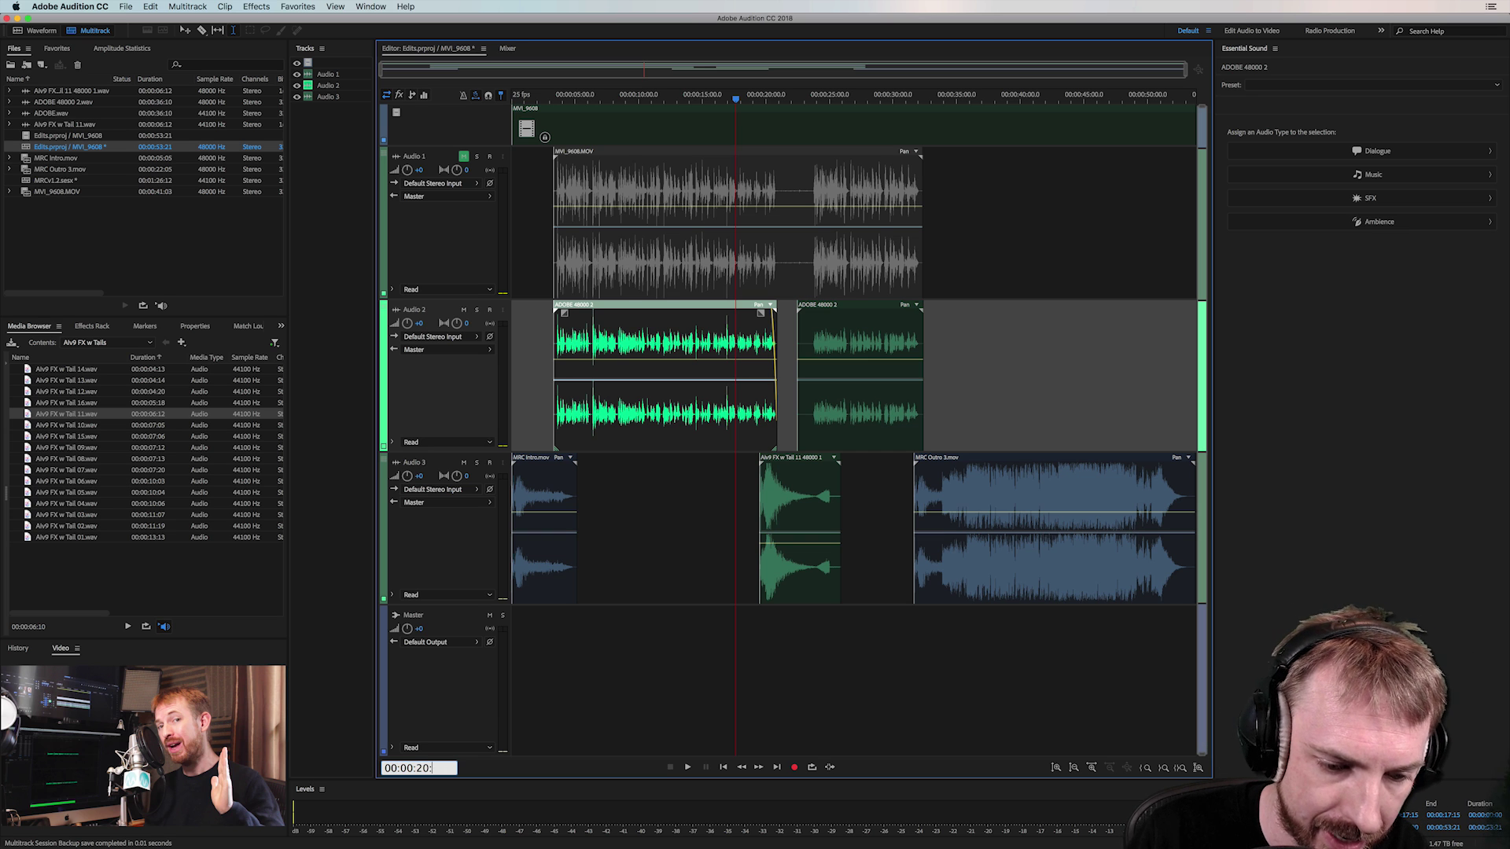
pyautogui.write('00')
pyautogui.press('Return')
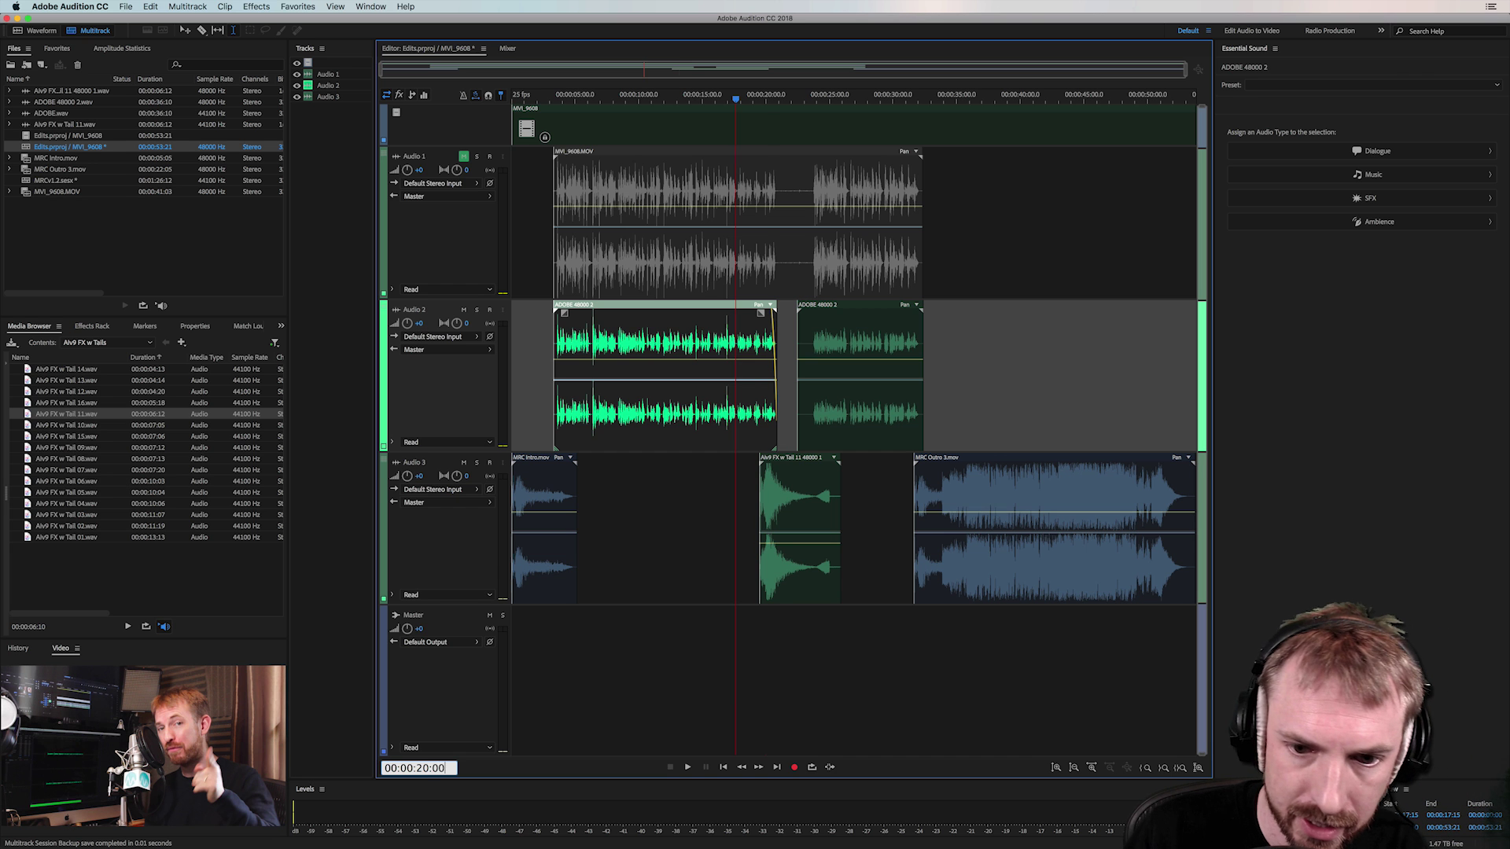
# Set the playhead to exactly 00:00:02:00 from the time display
pyautogui.scroll(5, 767, 104)
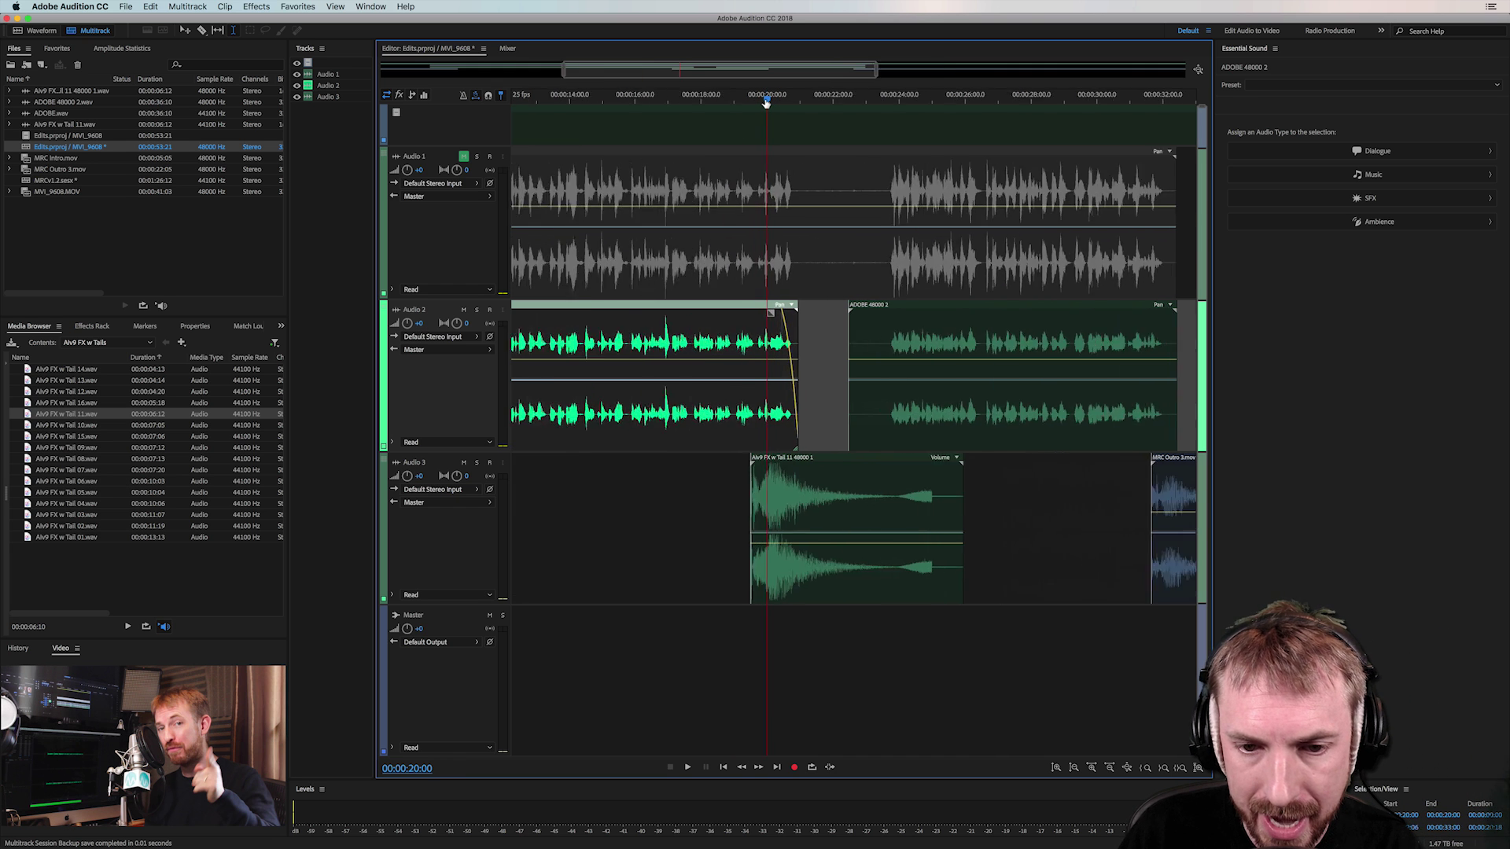
pyautogui.scroll(3, 767, 104)
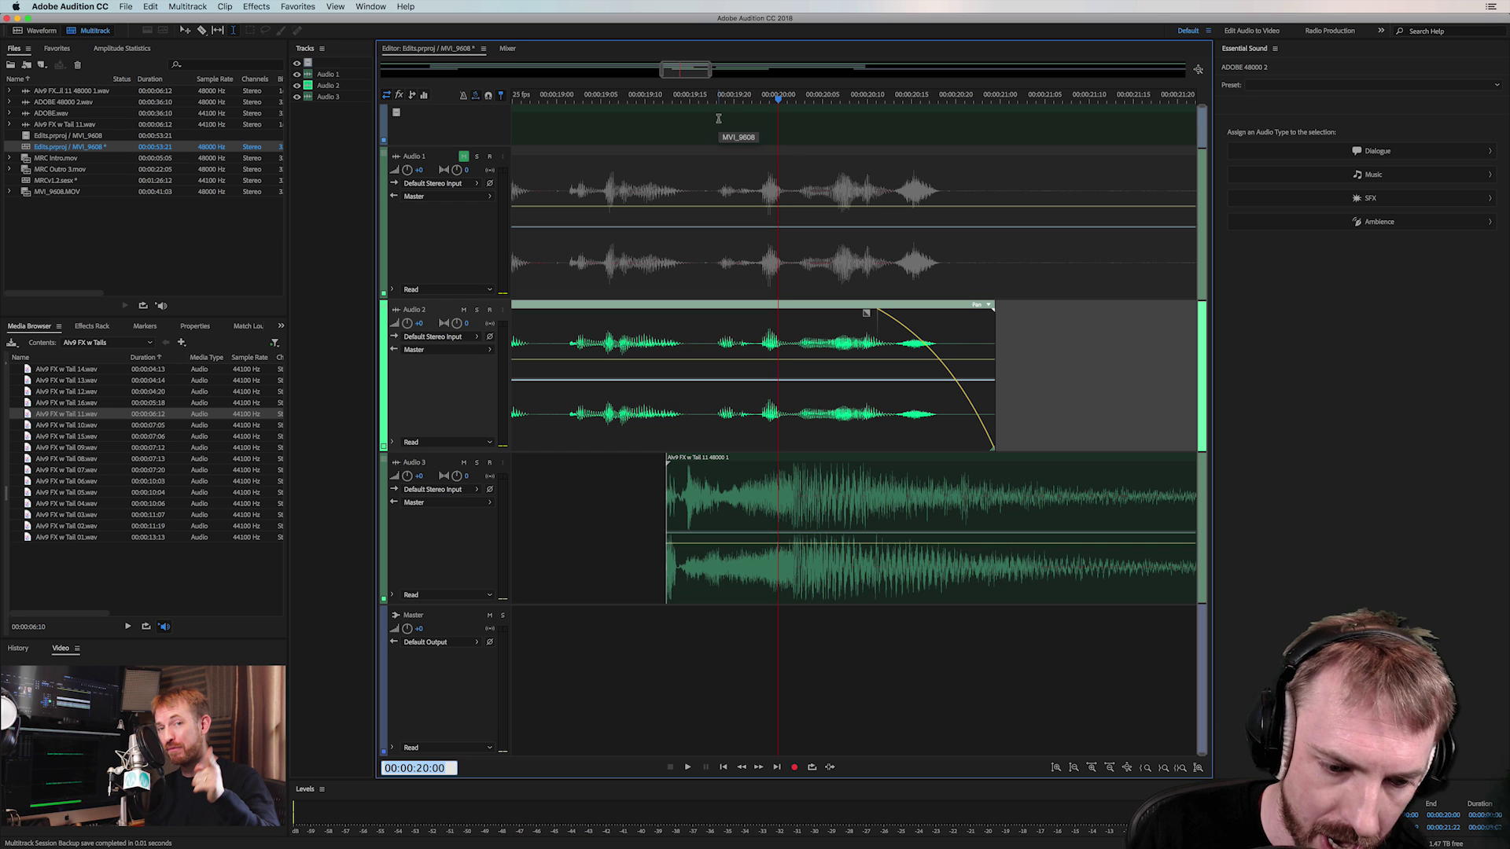
pyautogui.click(441, 768)
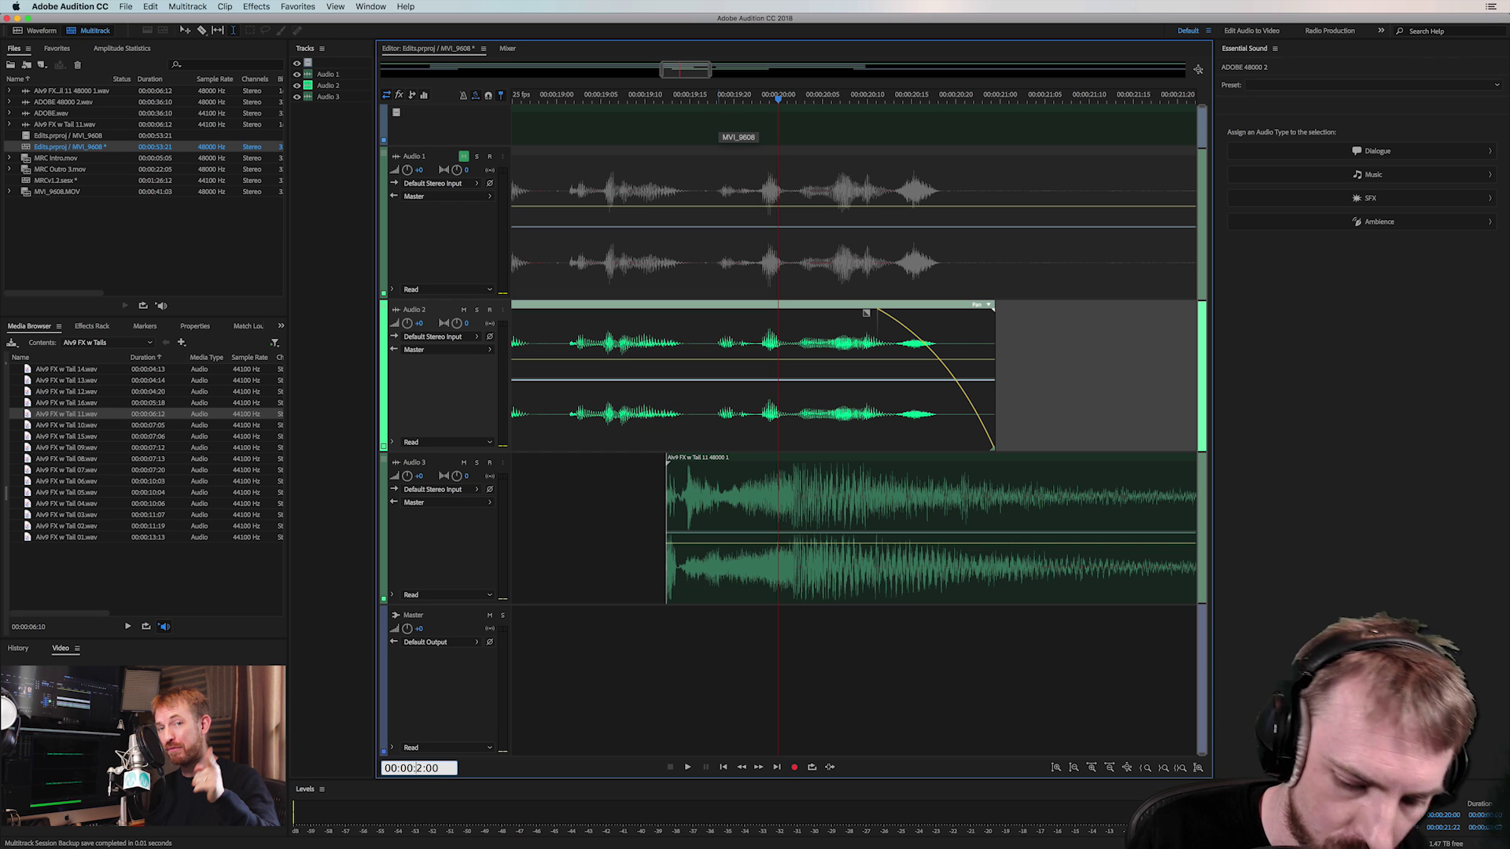
pyautogui.press('Return')
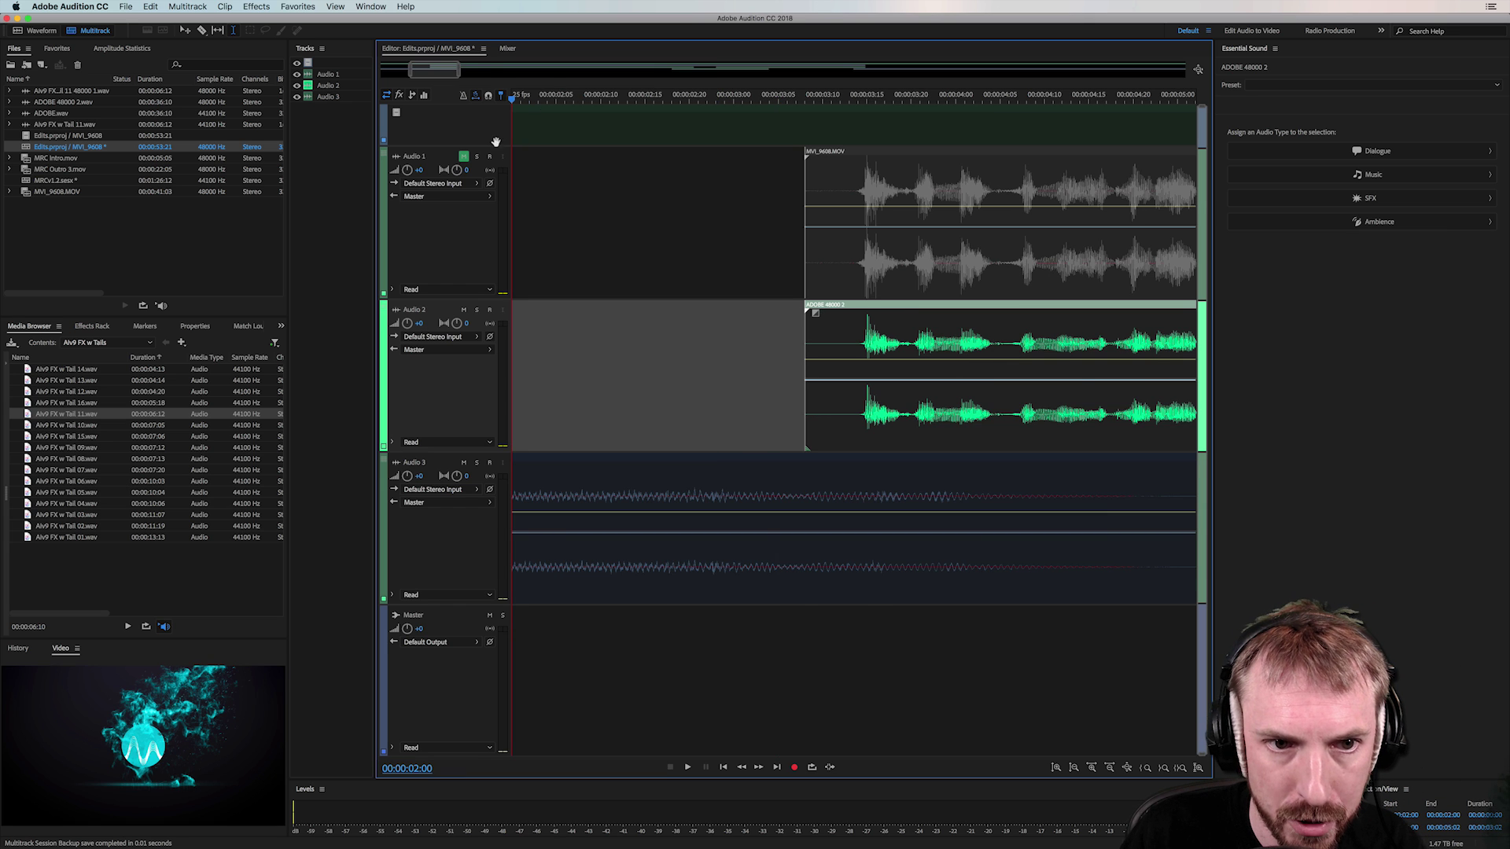
pyautogui.scroll(-5, 551, 100)
pyautogui.scroll(-4, 599, 103)
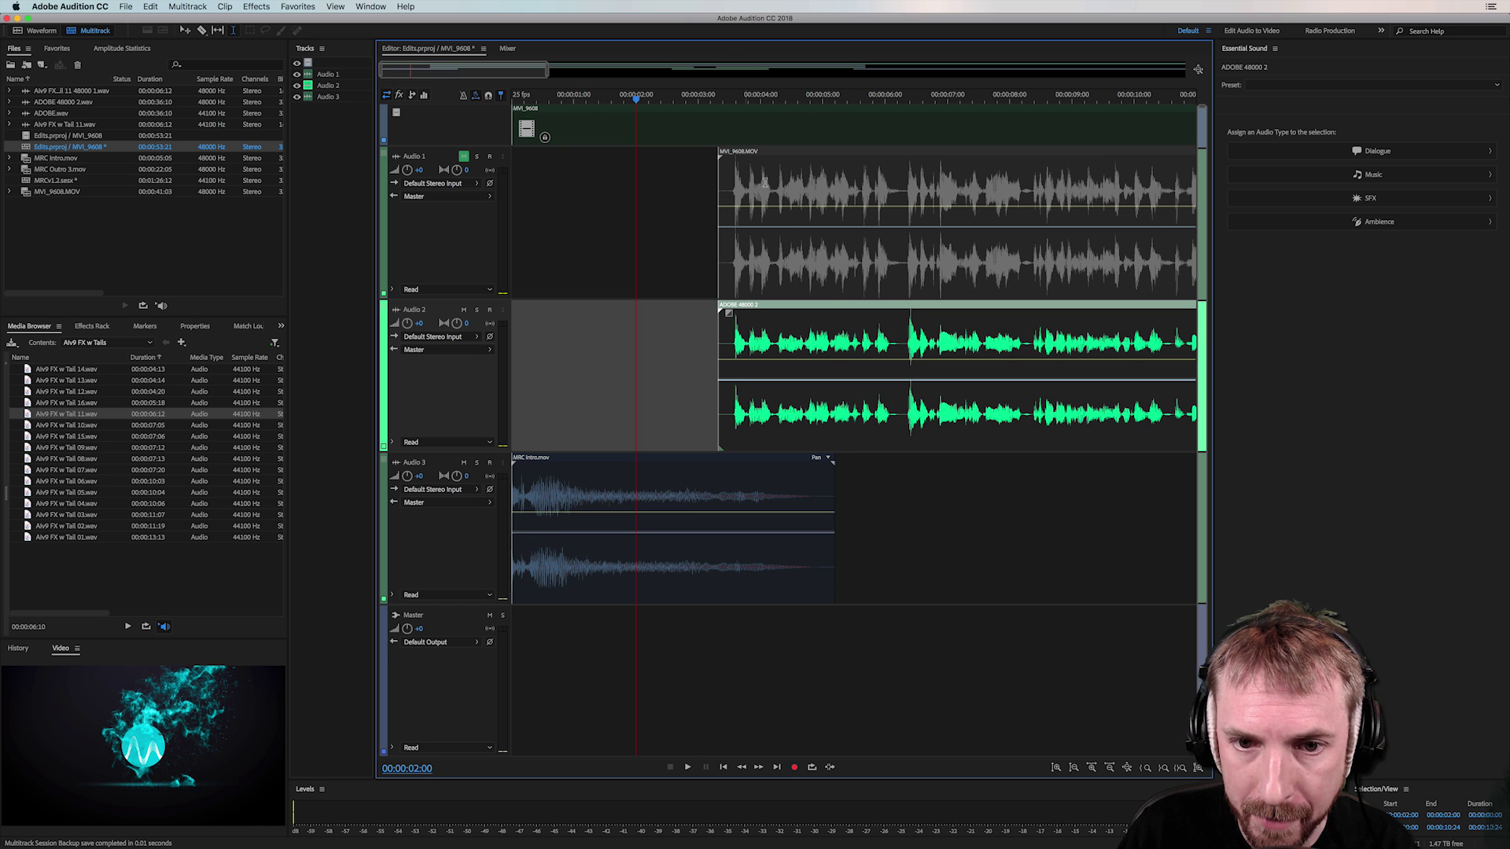
pyautogui.click(843, 193)
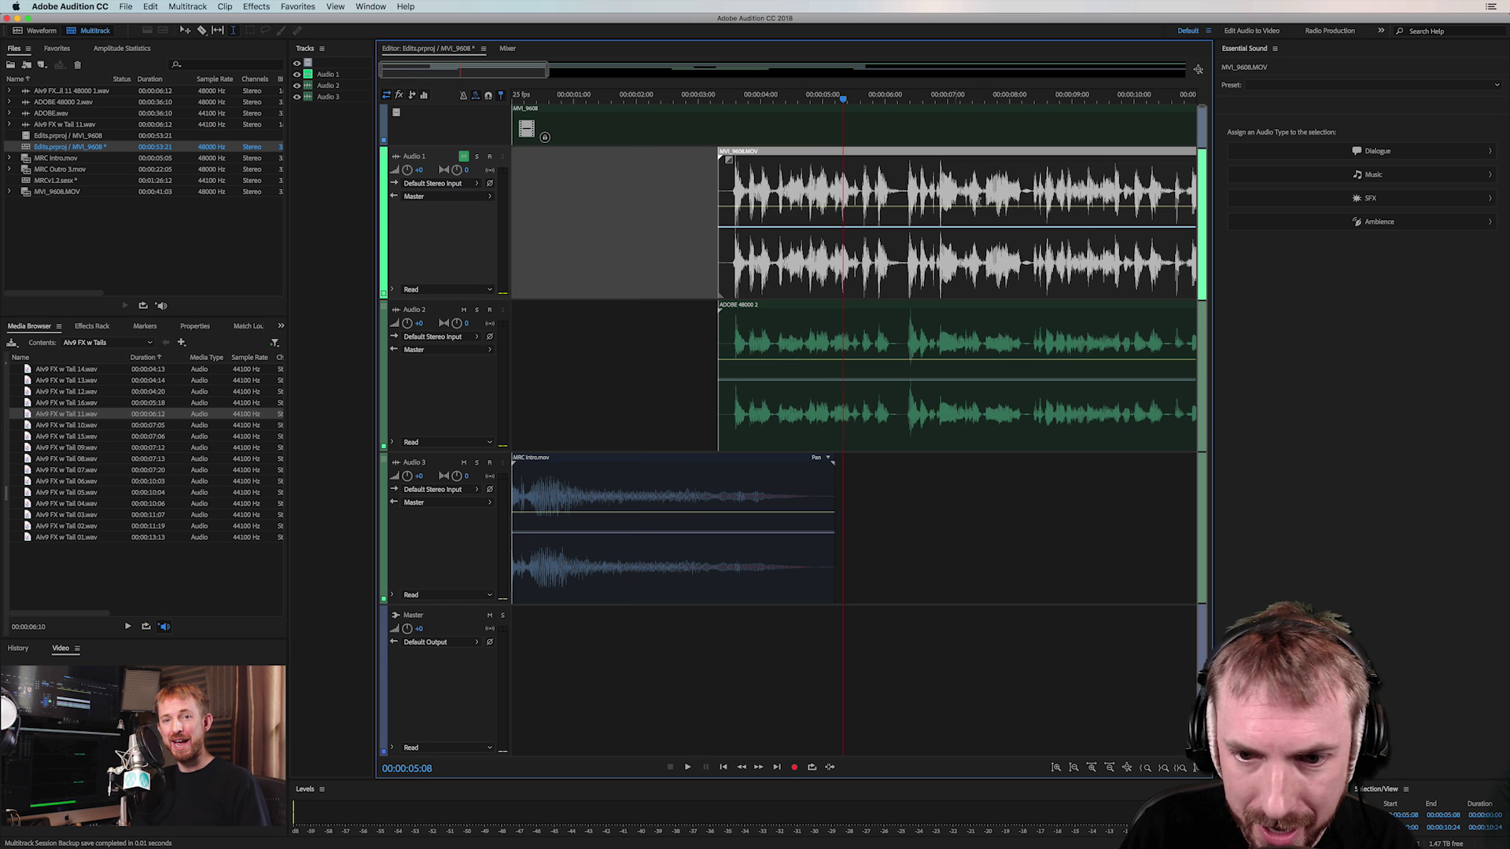
pyautogui.press('space')
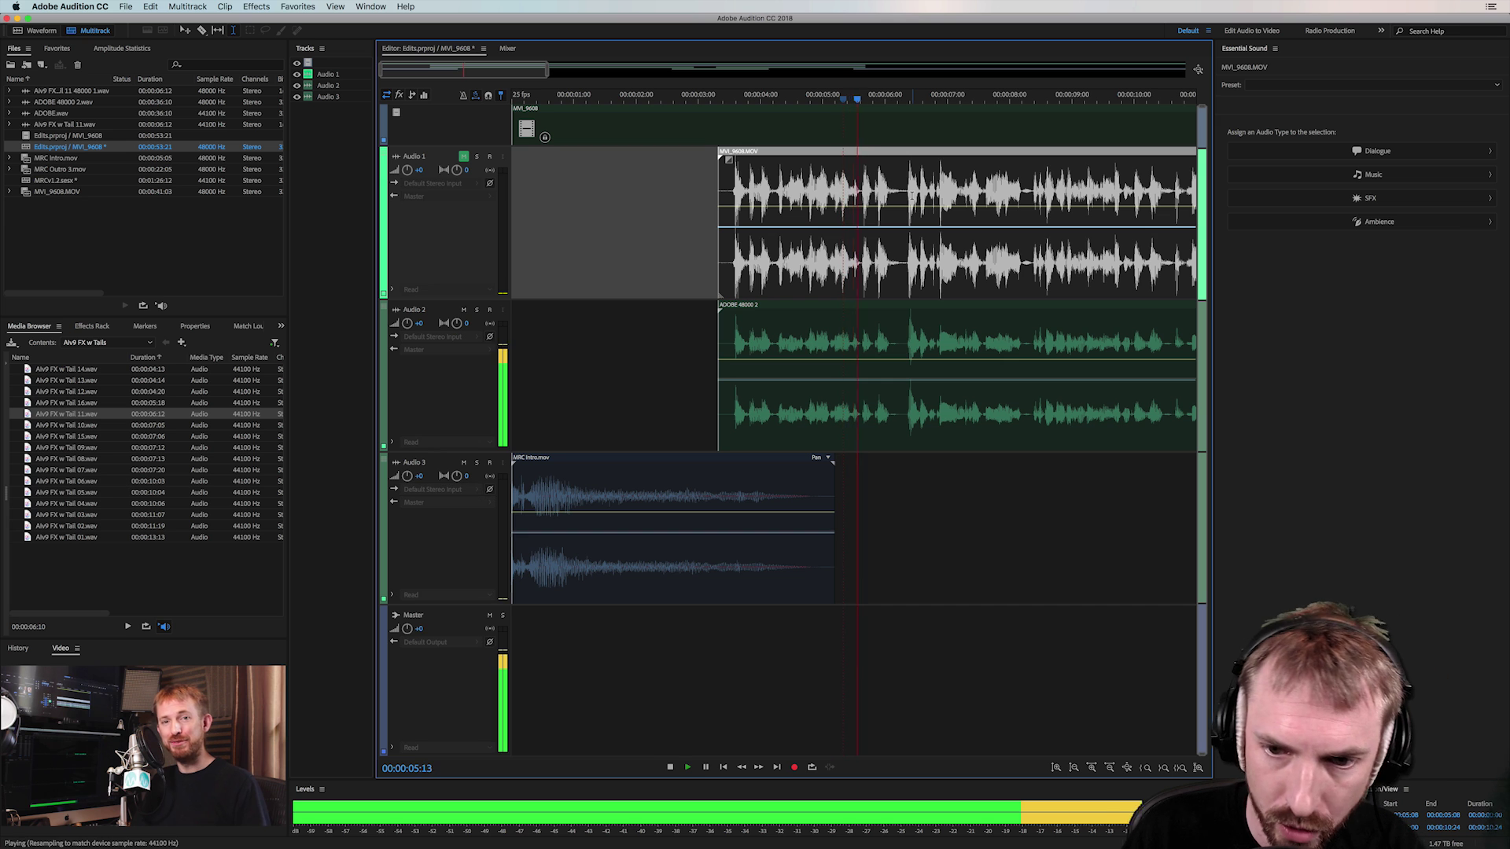
pyautogui.click(1109, 124)
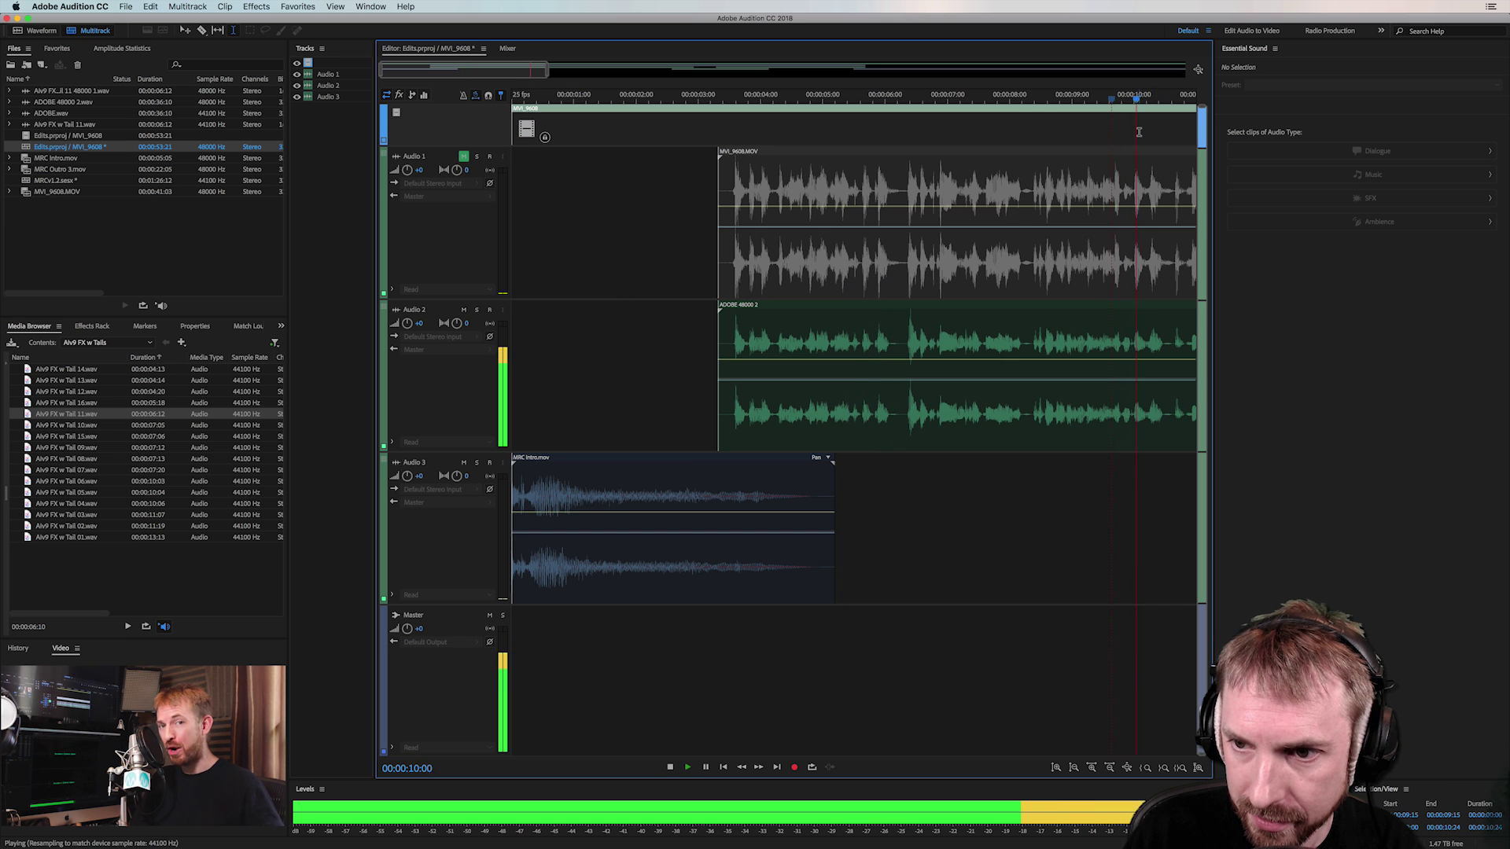
pyautogui.press('space')
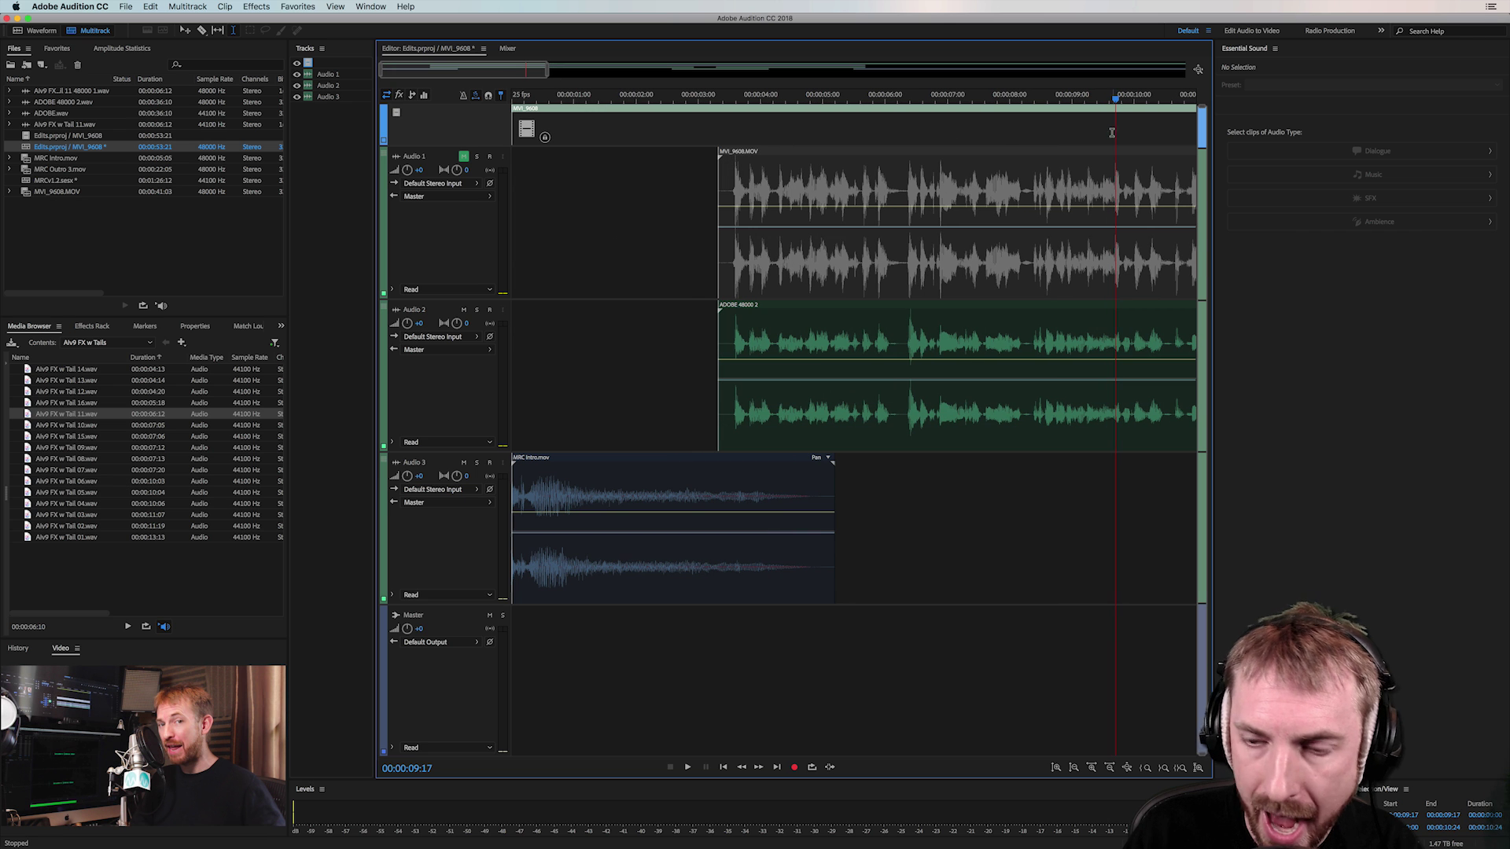
pyautogui.press('space')
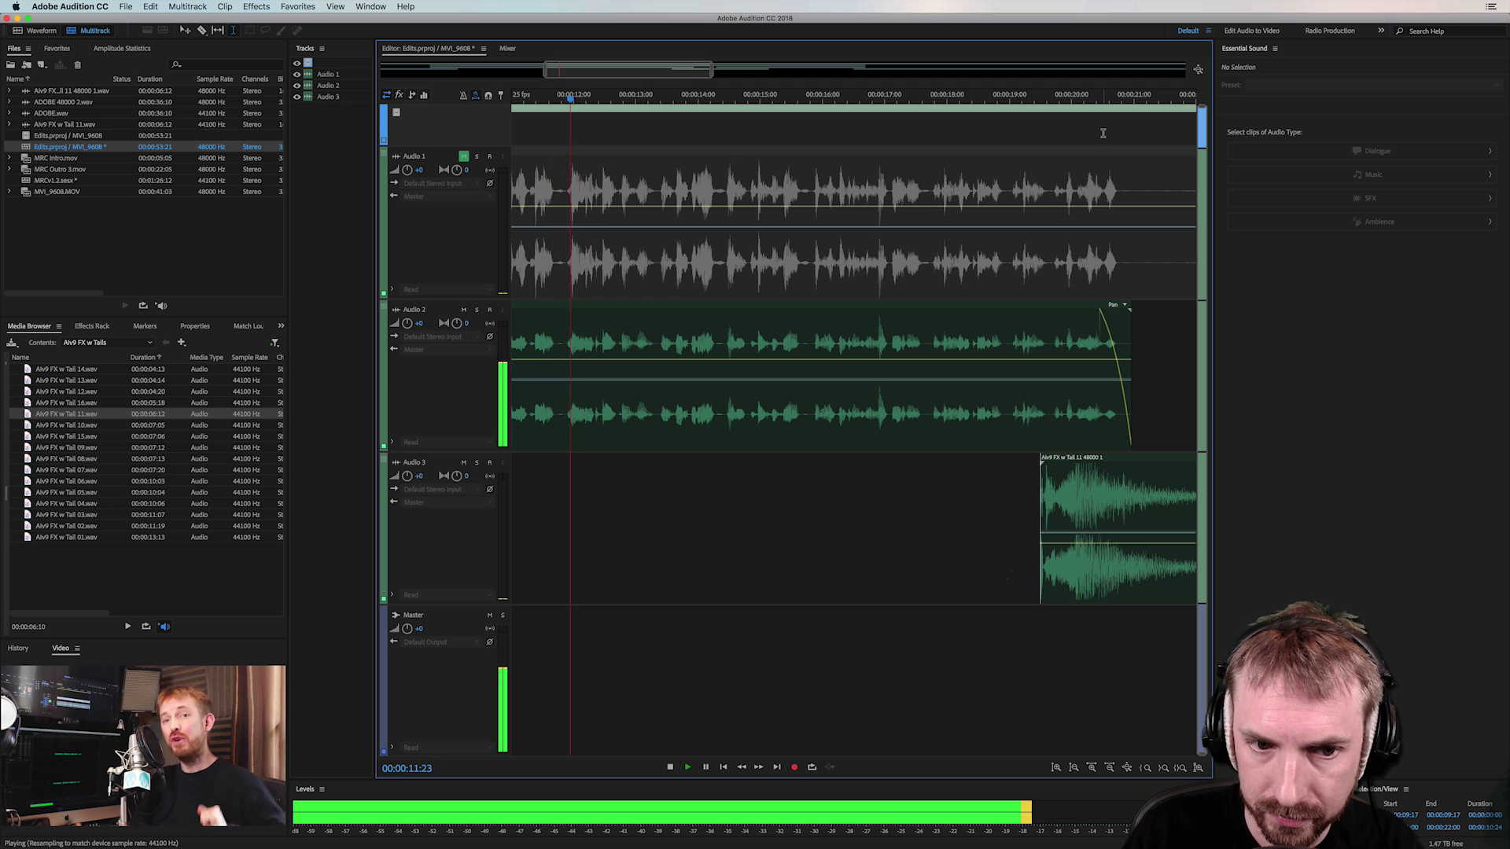
pyautogui.press('space')
pyautogui.hscroll(-10, 1038, 169)
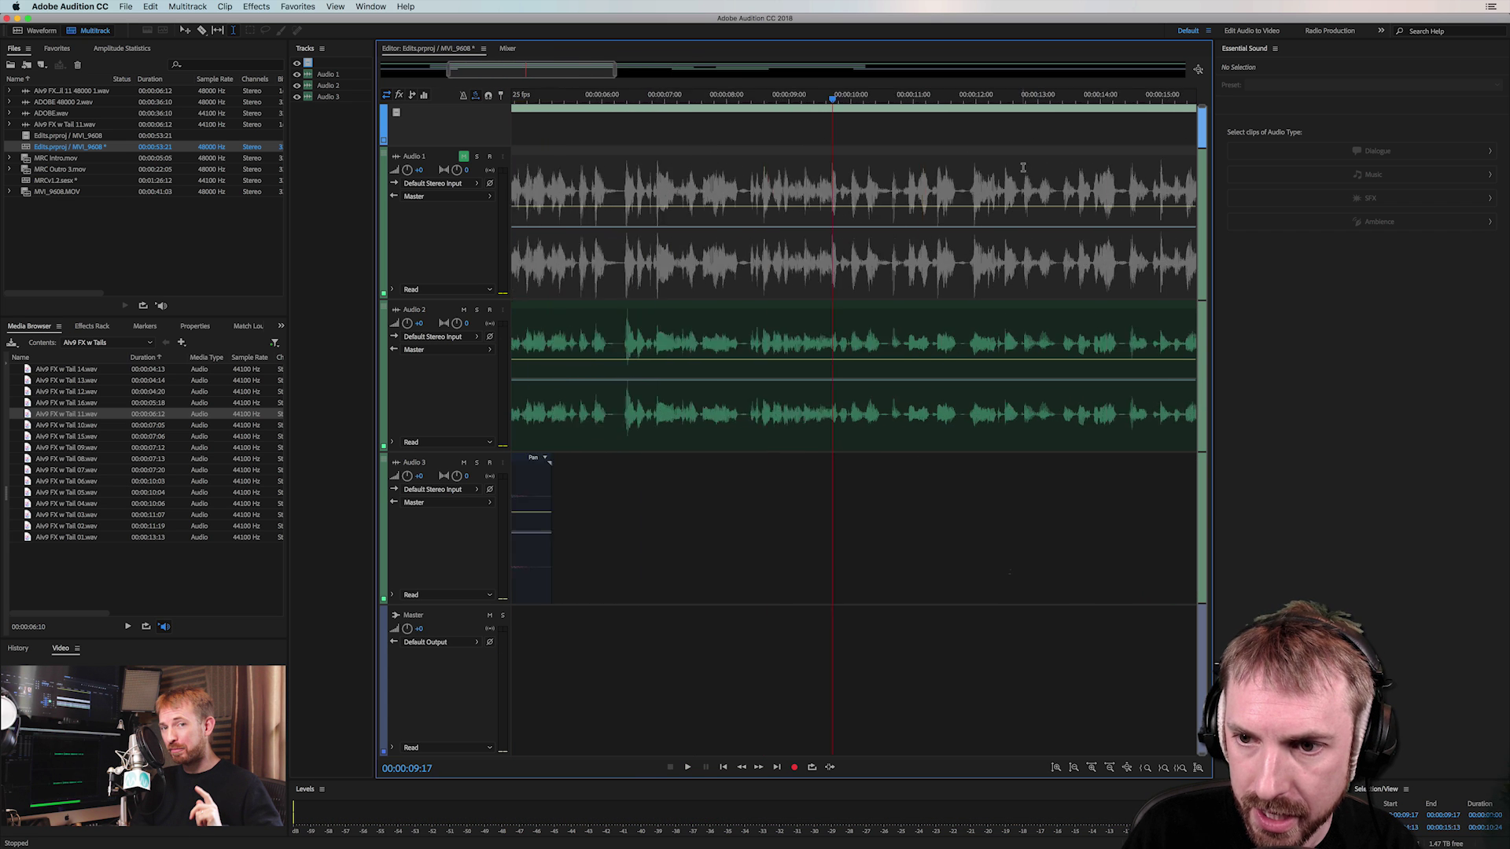
pyautogui.click(1119, 169)
pyautogui.press('space')
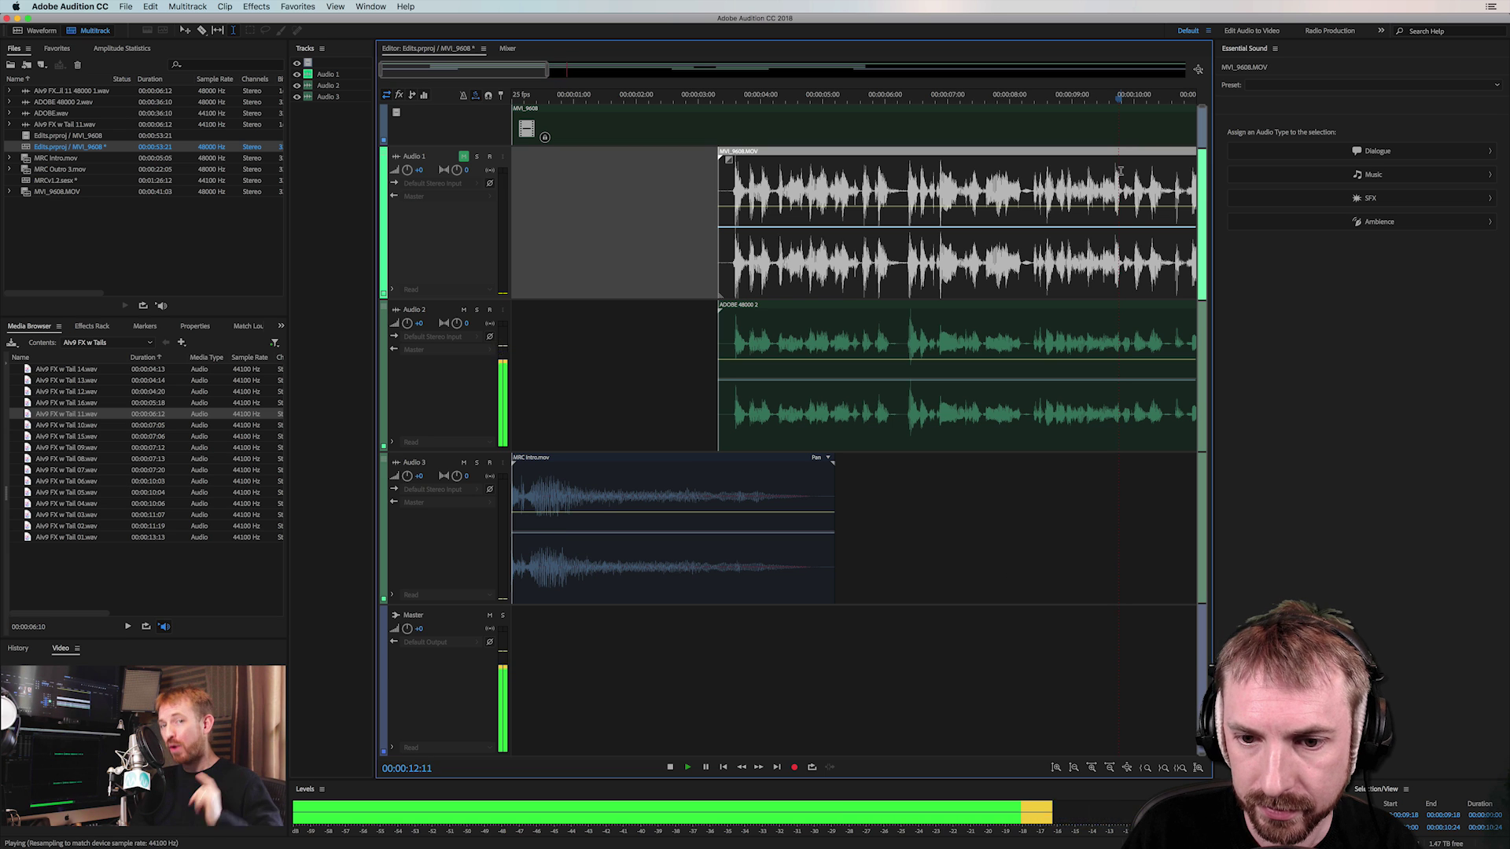
pyautogui.press('space')
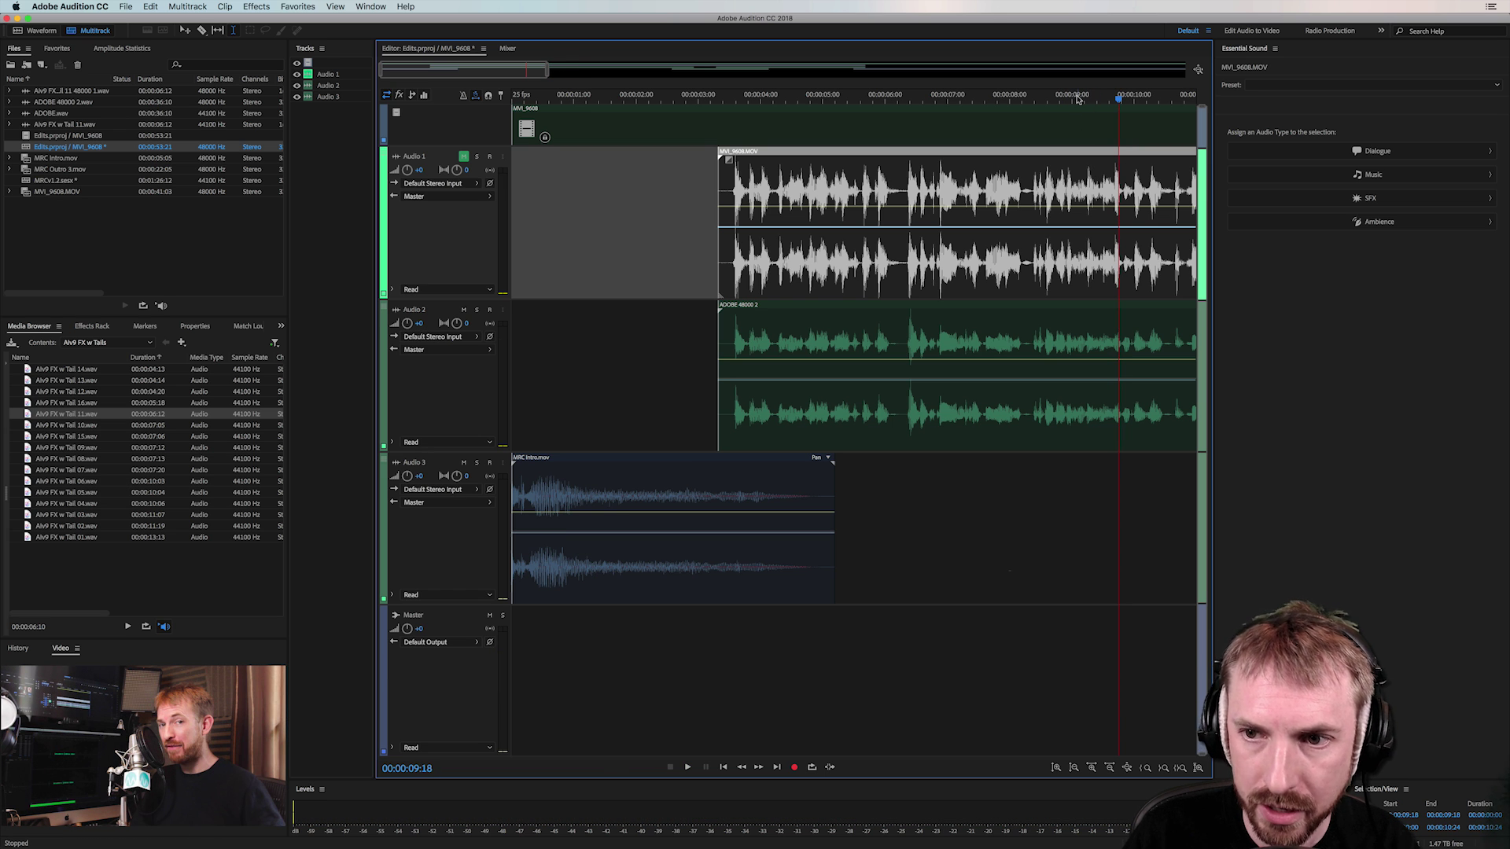
pyautogui.scroll(-4, 1077, 98)
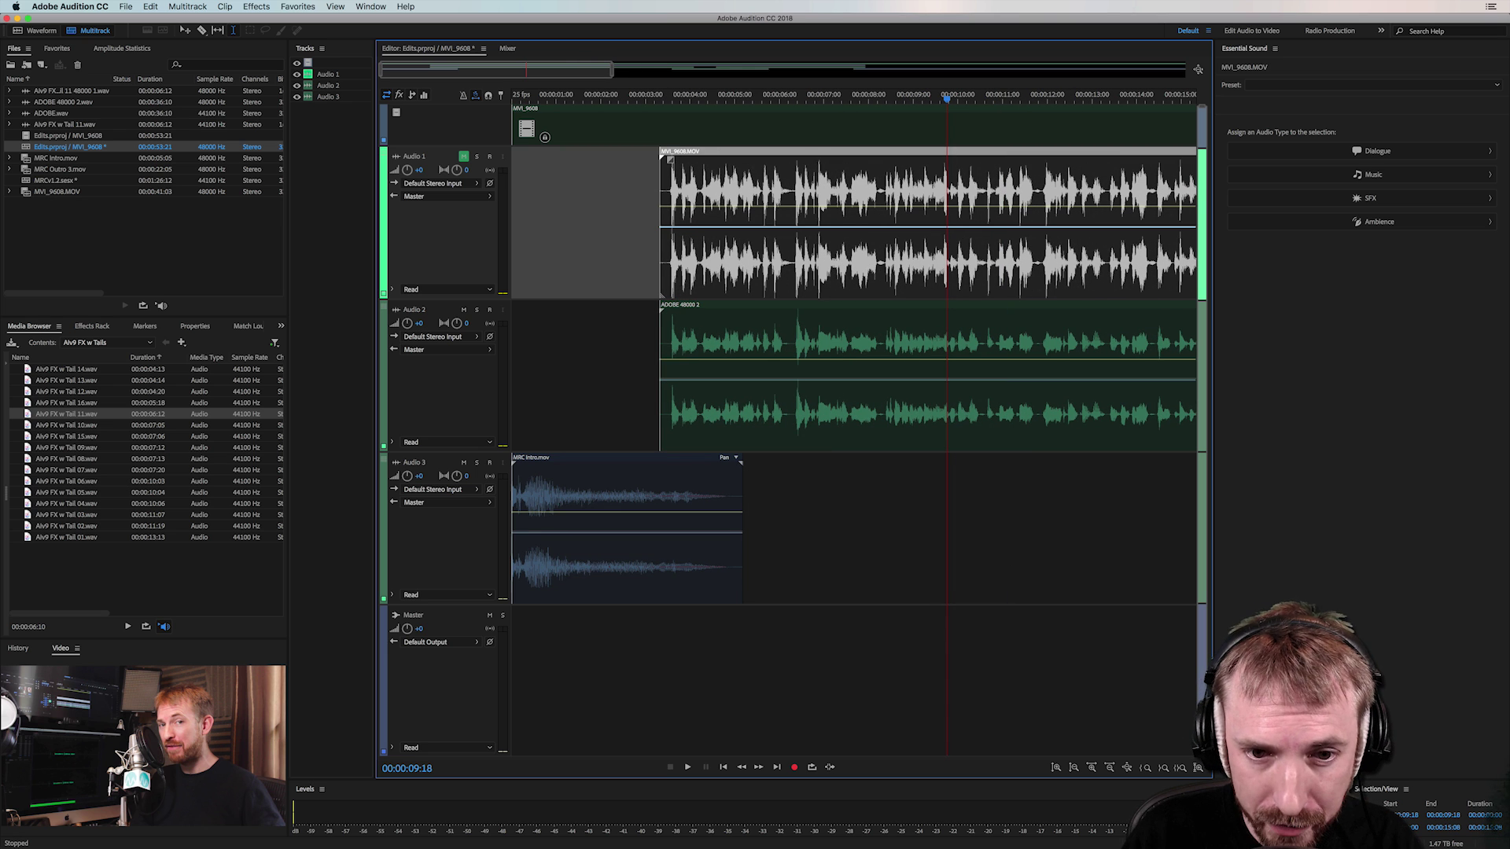
# Trim the start of the Audio 2 clip at 00:00:03:13 to the playhead
pyautogui.click(667, 337)
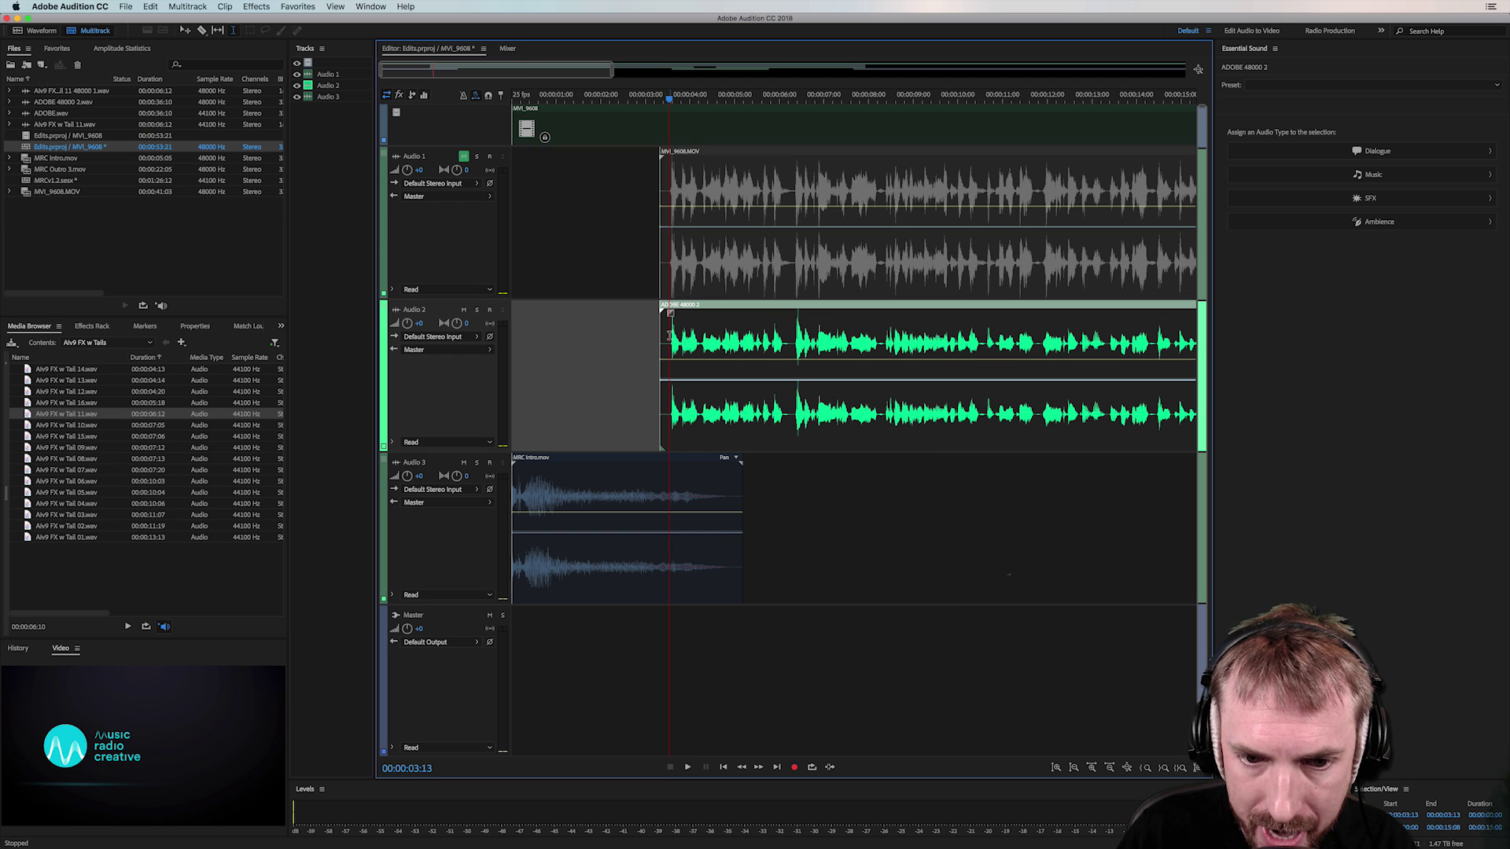
pyautogui.rightClick(673, 344)
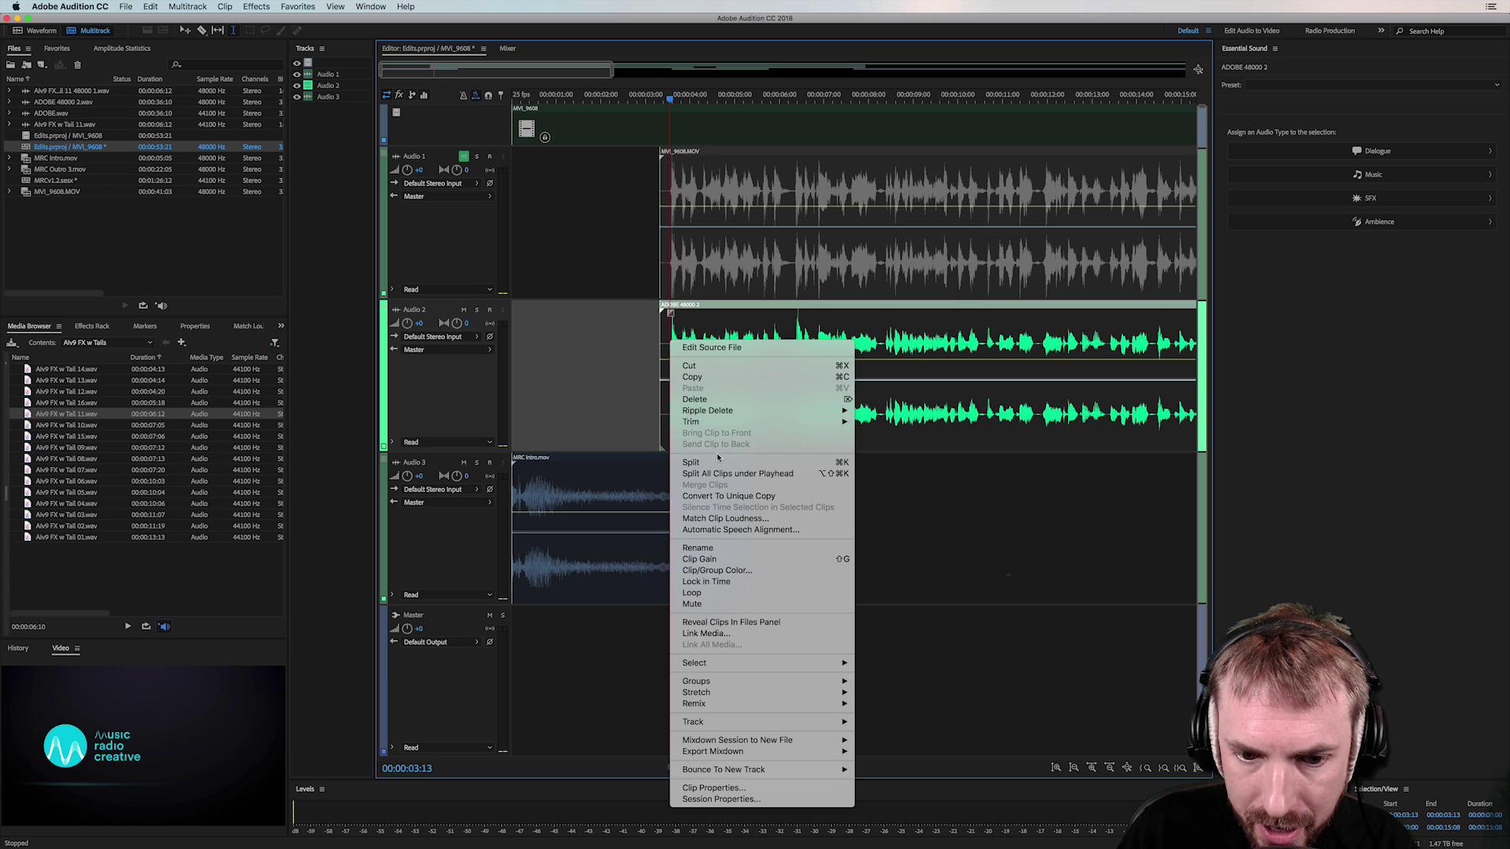
pyautogui.moveTo(717, 423)
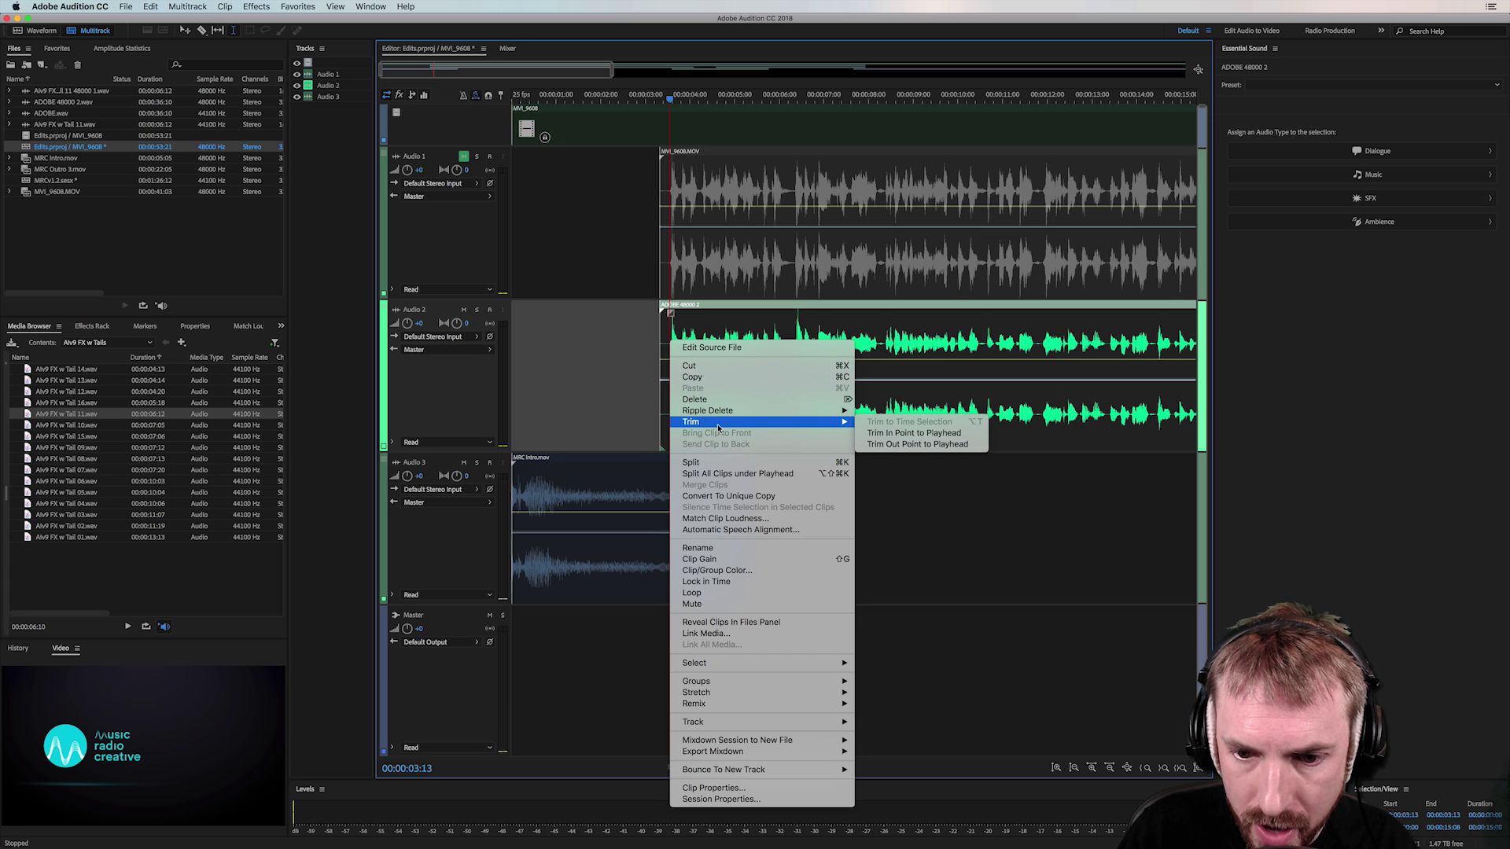
pyautogui.click(896, 433)
pyautogui.hscroll(10, 655, 347)
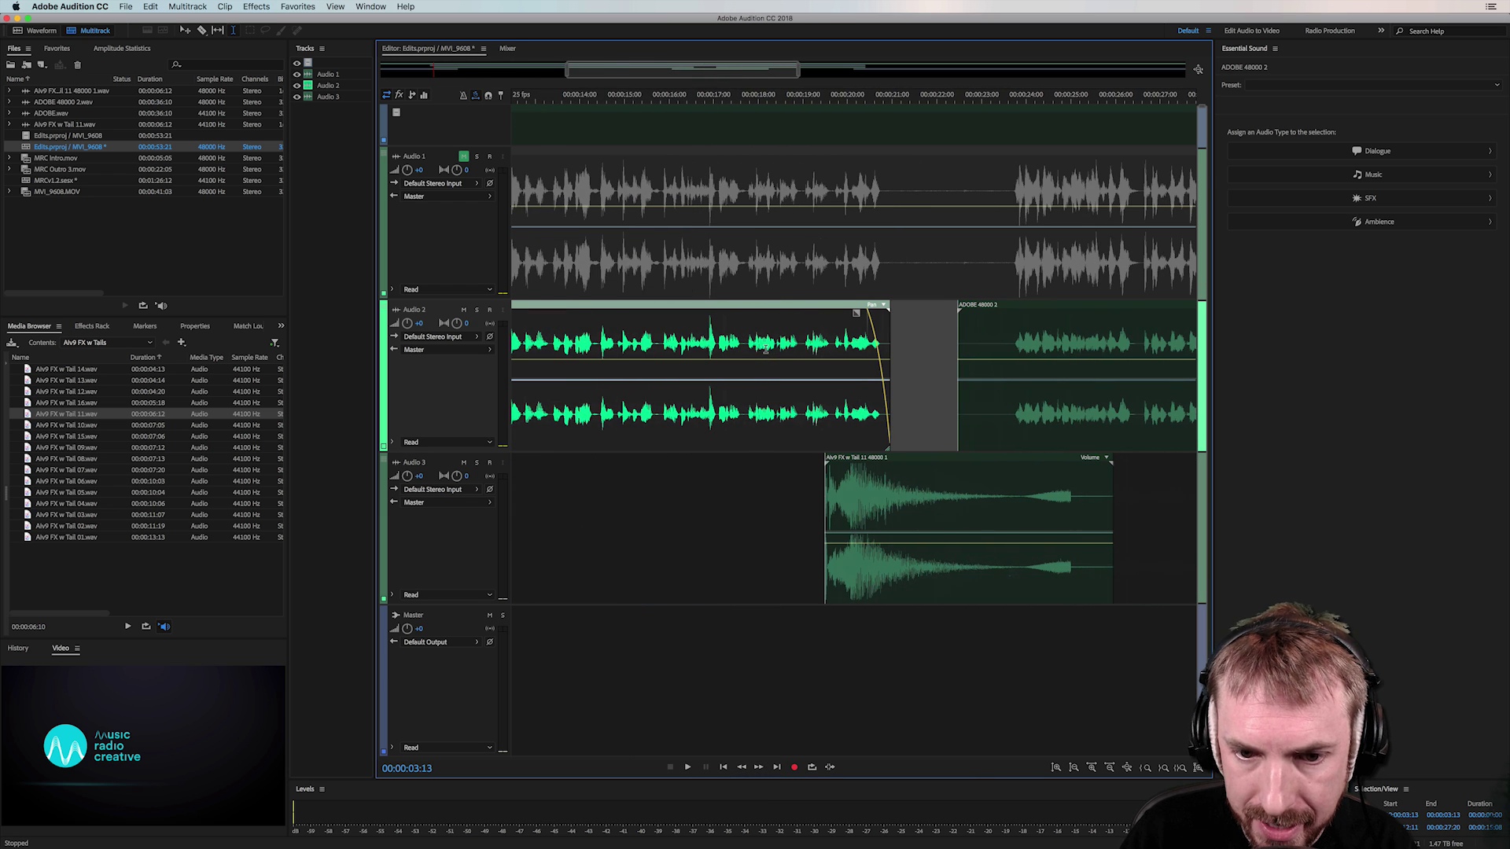
# Trim the Audio 2 clip's end to the playhead with Trim Out Point to Playhead
pyautogui.rightClick(880, 346)
pyautogui.moveTo(901, 430)
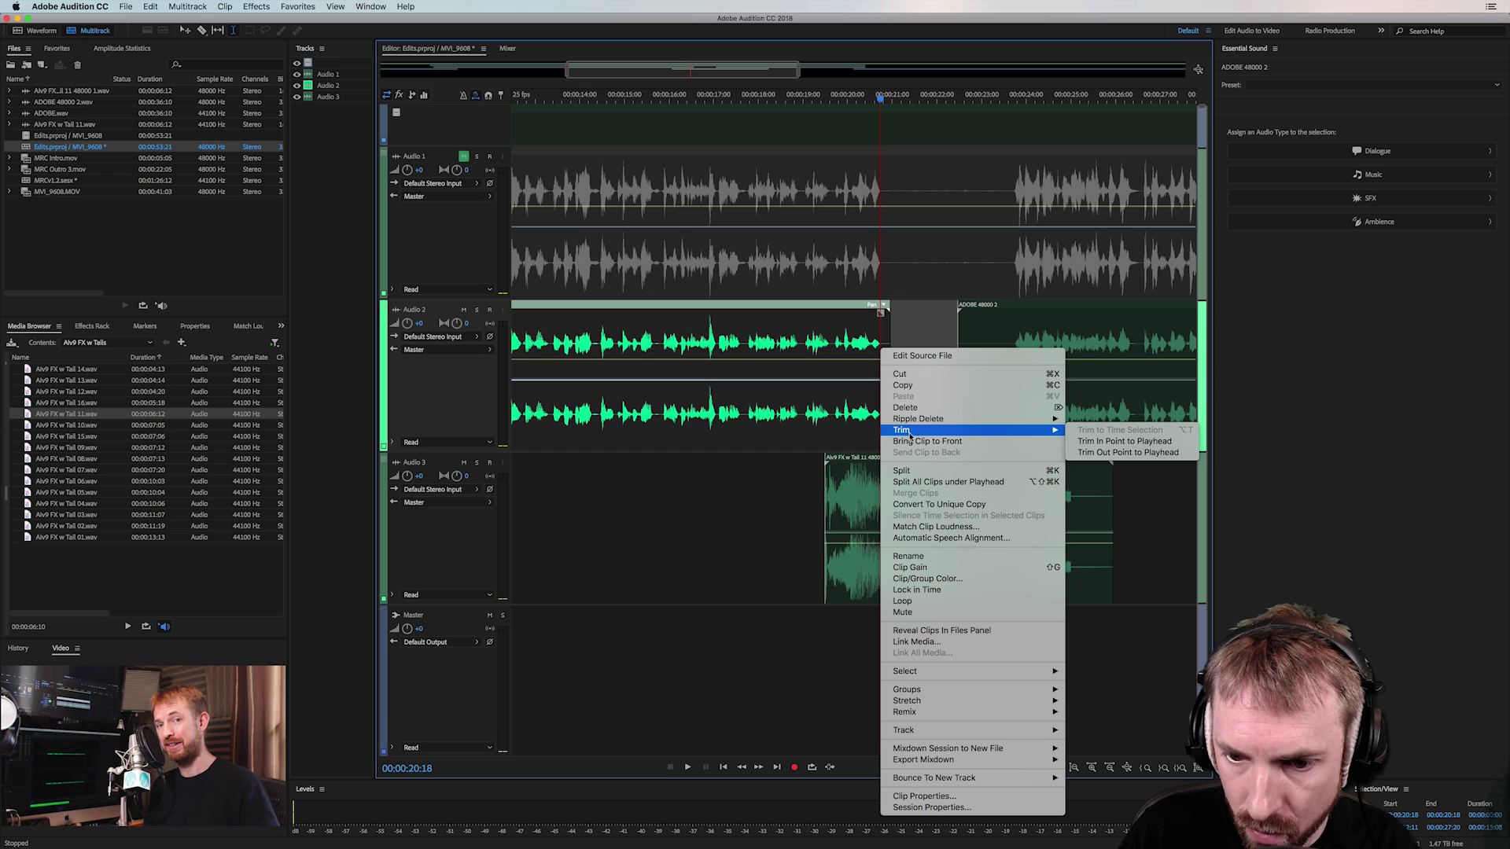
pyautogui.click(1118, 452)
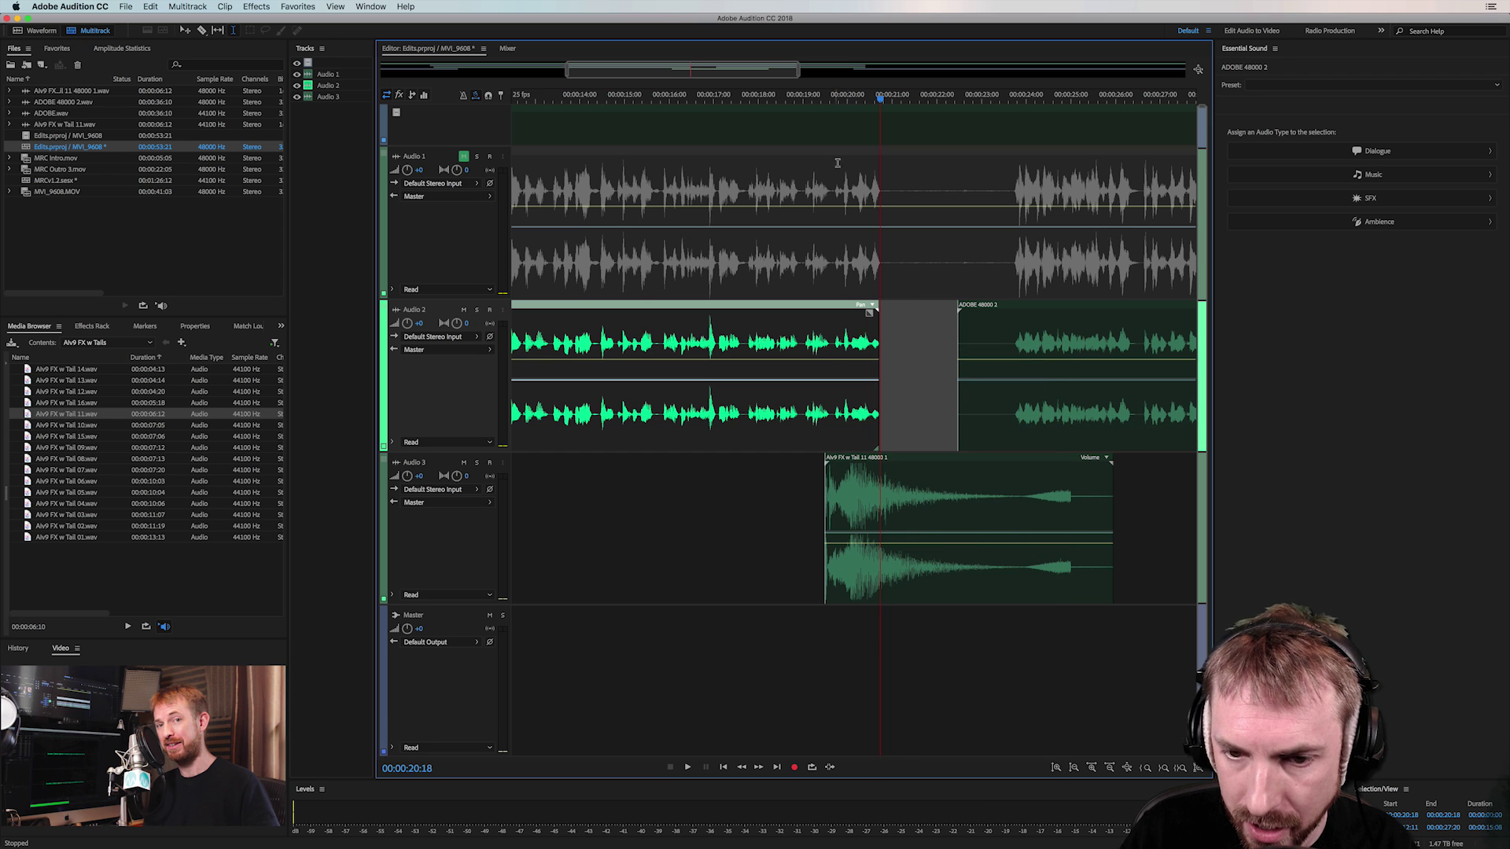
pyautogui.scroll(-5, 814, 96)
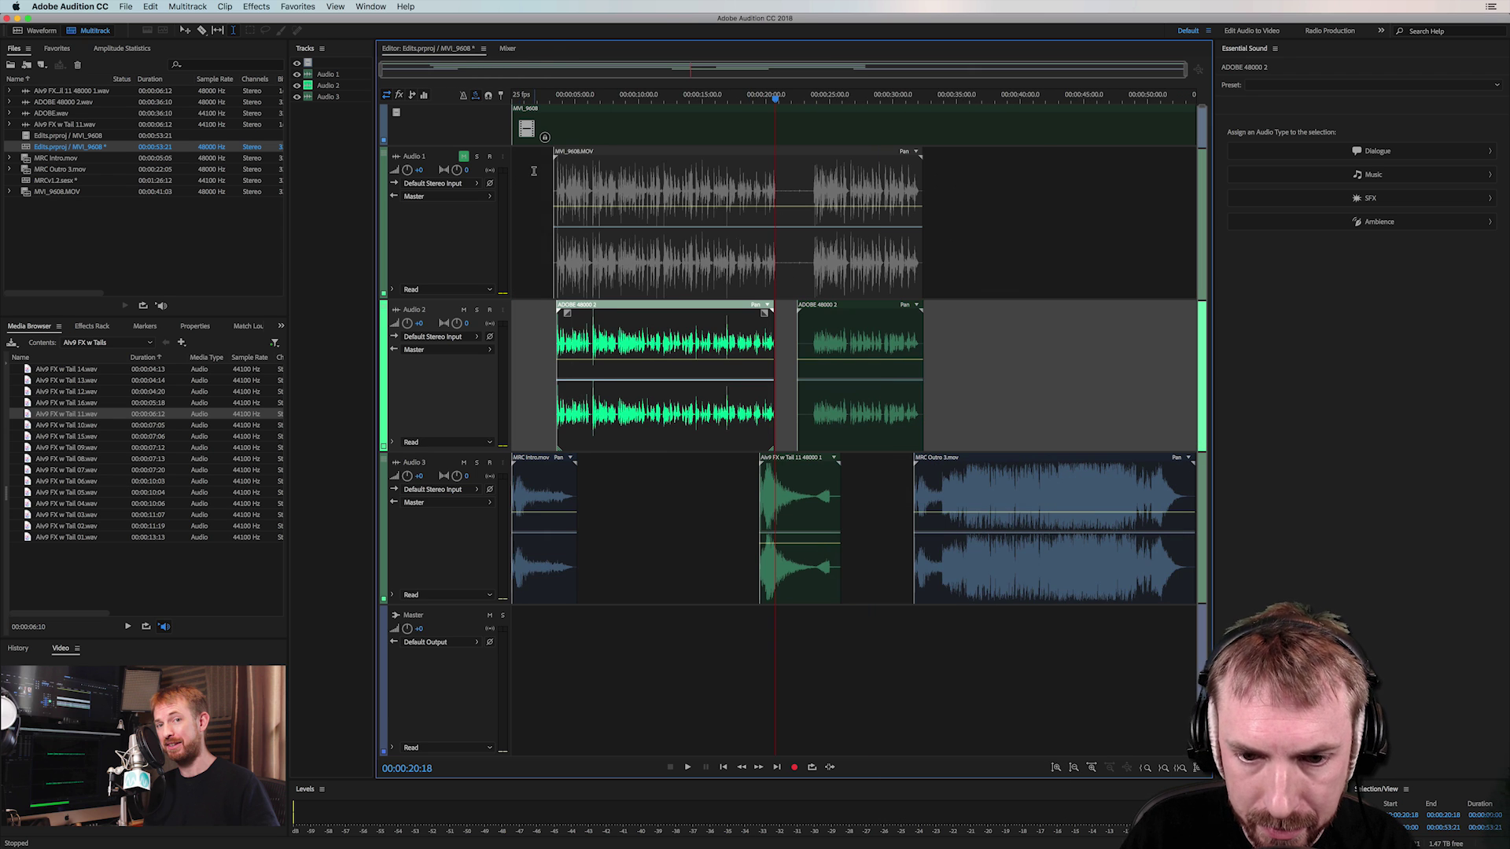
# Place the playhead at 00:00:11:17 and trim the first Audio 2 clip's end to it
pyautogui.click(659, 383)
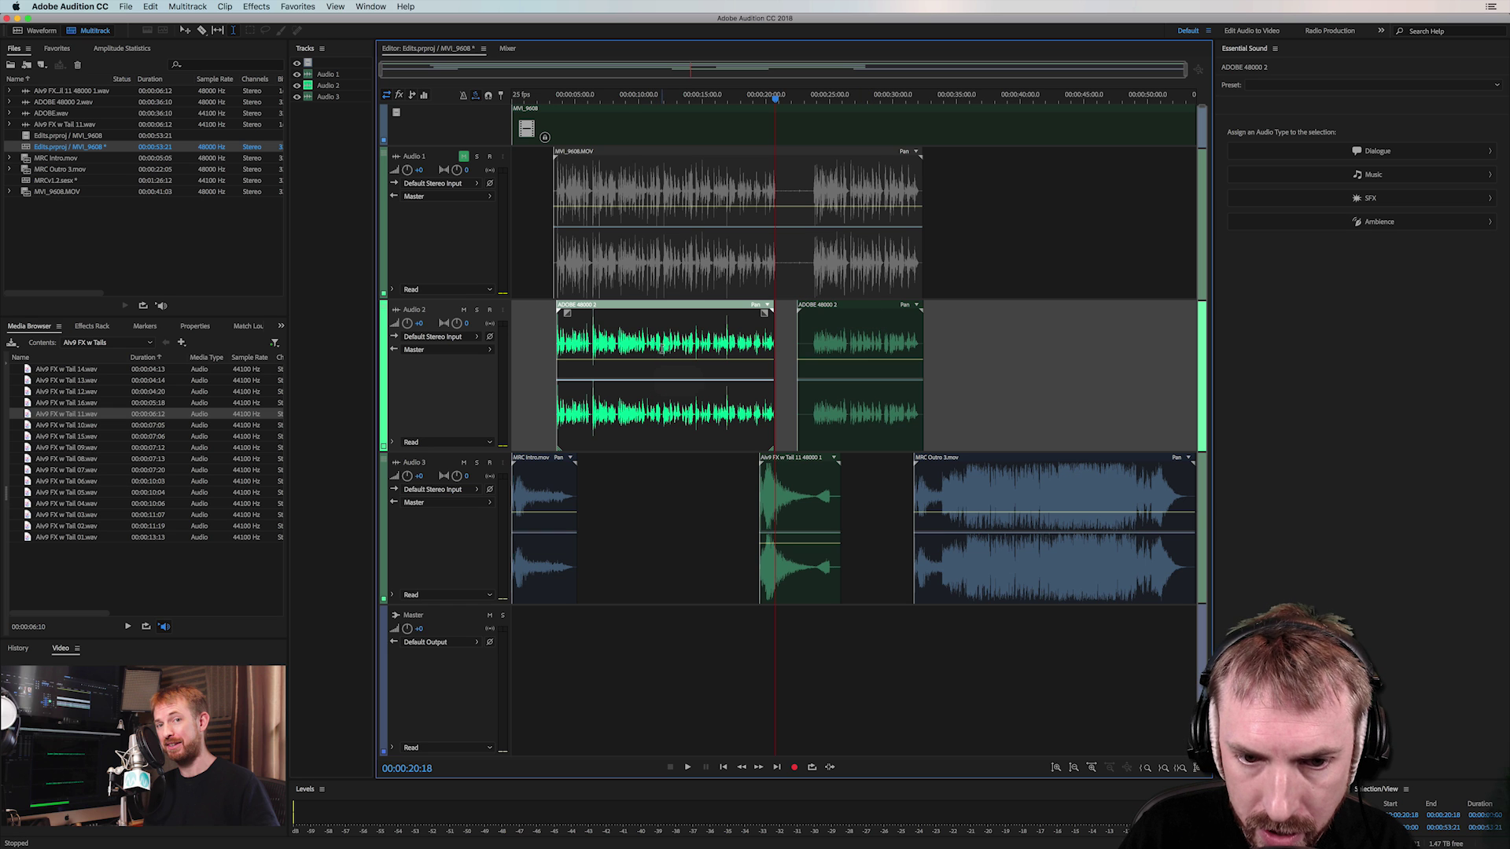
pyautogui.moveTo(775, 340)
pyautogui.mouseDown()
pyautogui.moveTo(681, 339)
pyautogui.moveTo(765, 340)
pyautogui.mouseUp()
pyautogui.rightClick(661, 346)
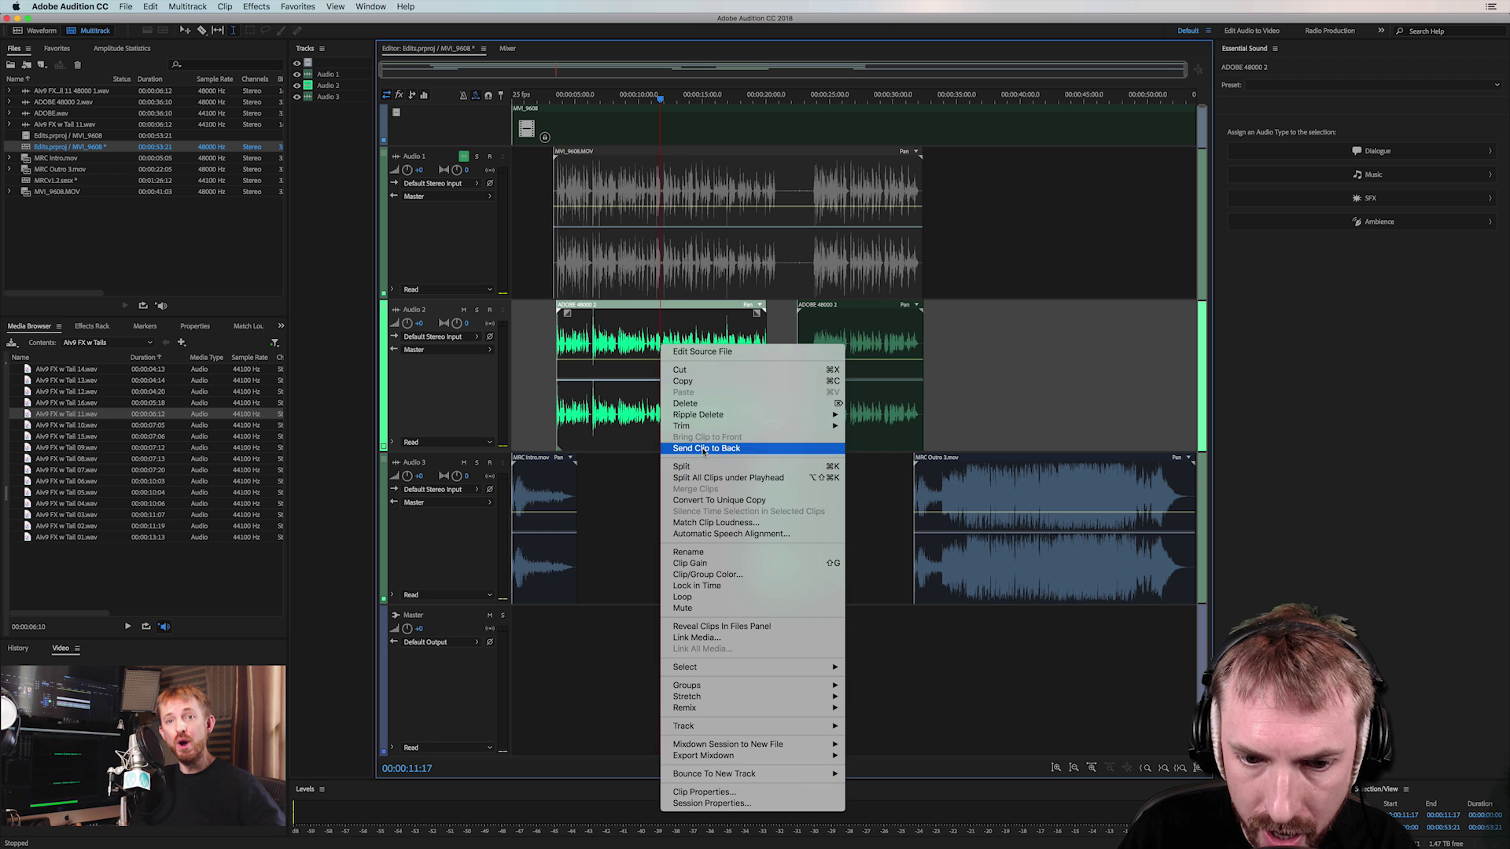
pyautogui.moveTo(755, 425)
pyautogui.press('Return')
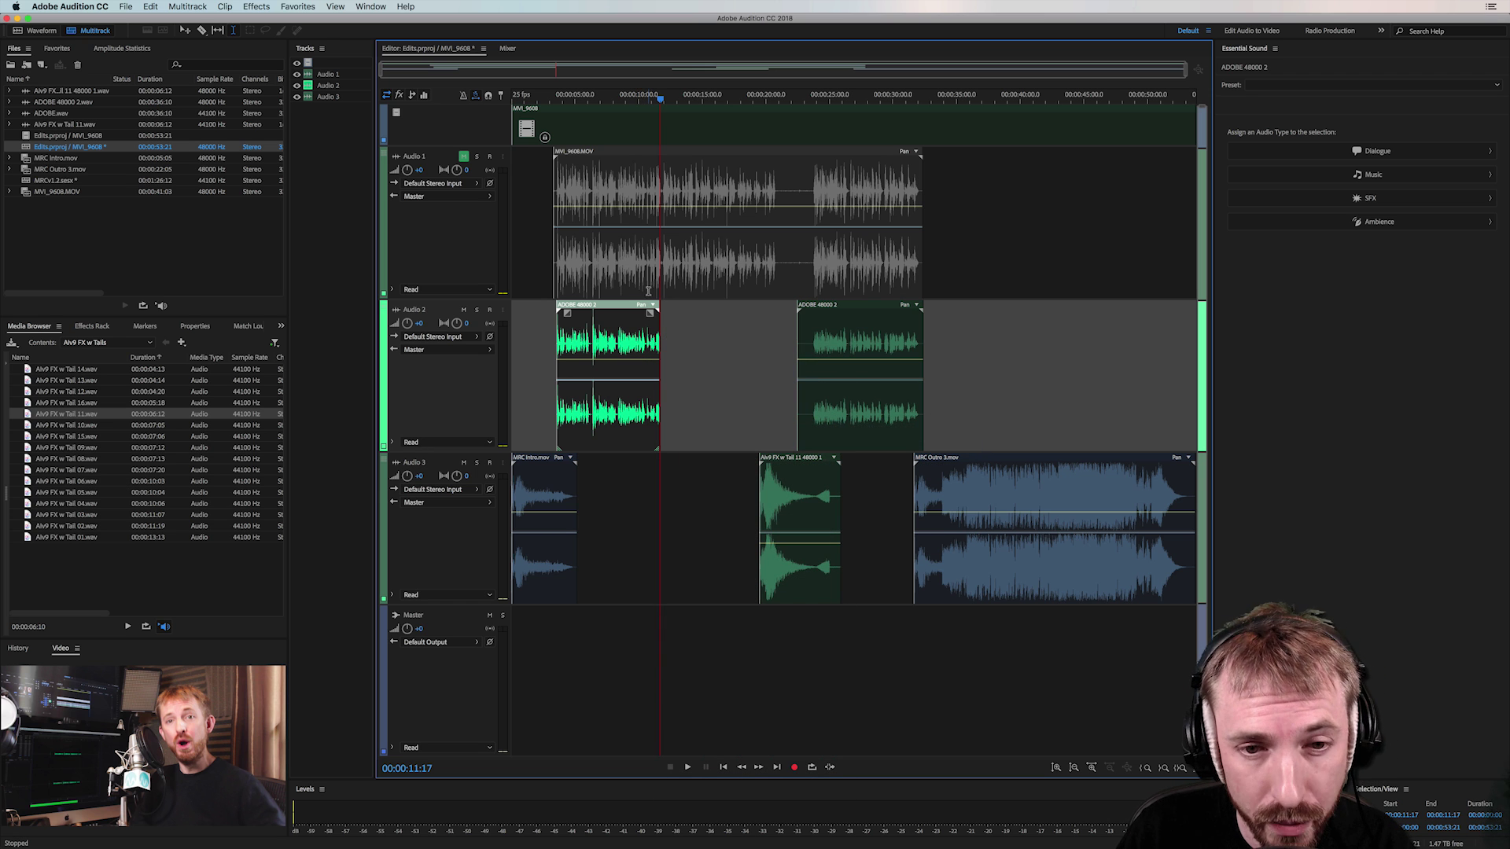
# Open the Video page of Audition's Preferences
pyautogui.click(126, 6)
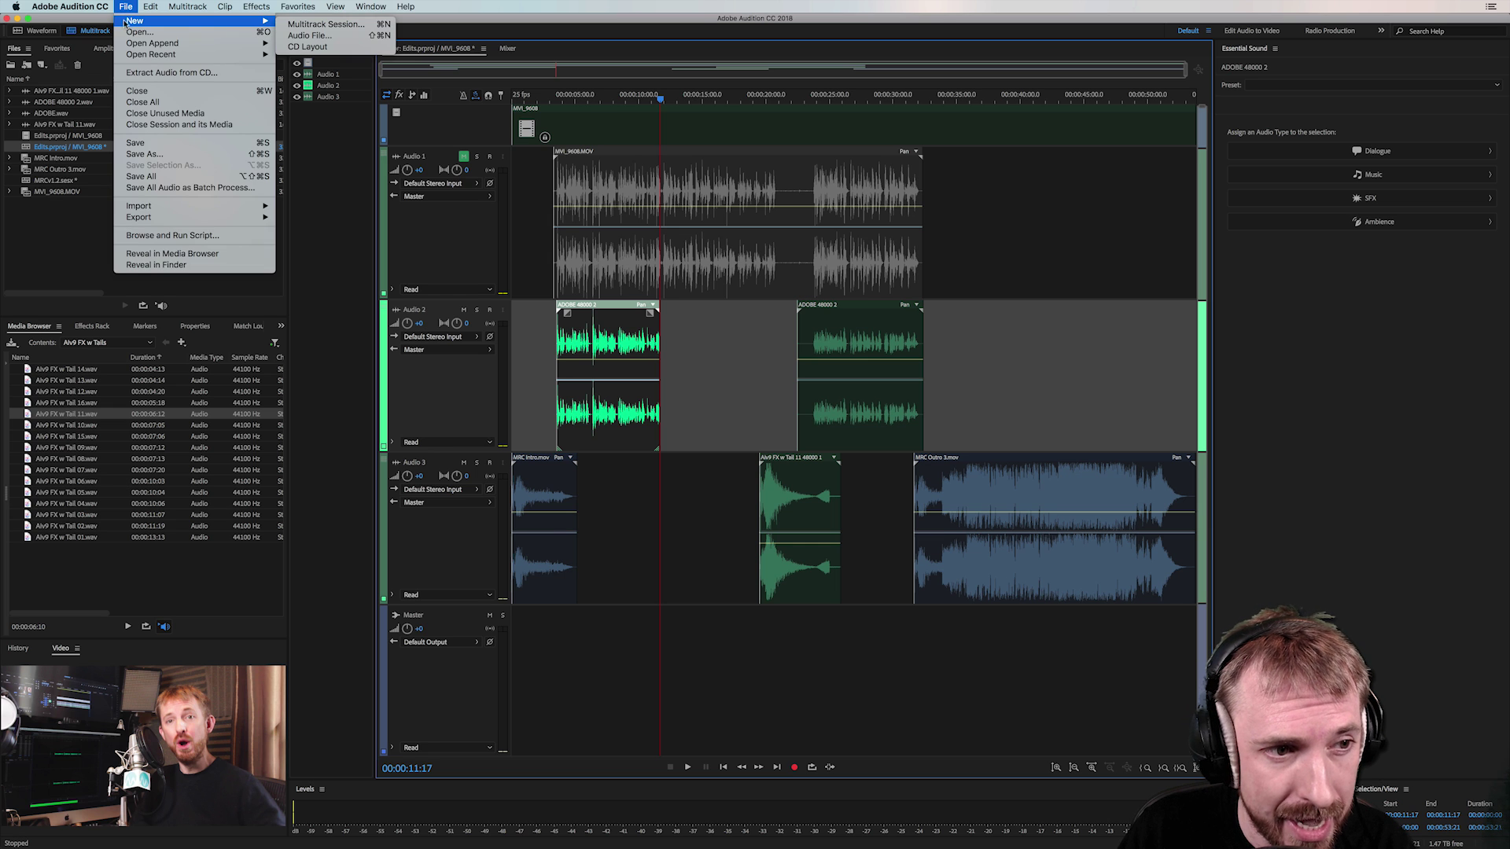
pyautogui.moveTo(98, 9)
pyautogui.moveTo(90, 41)
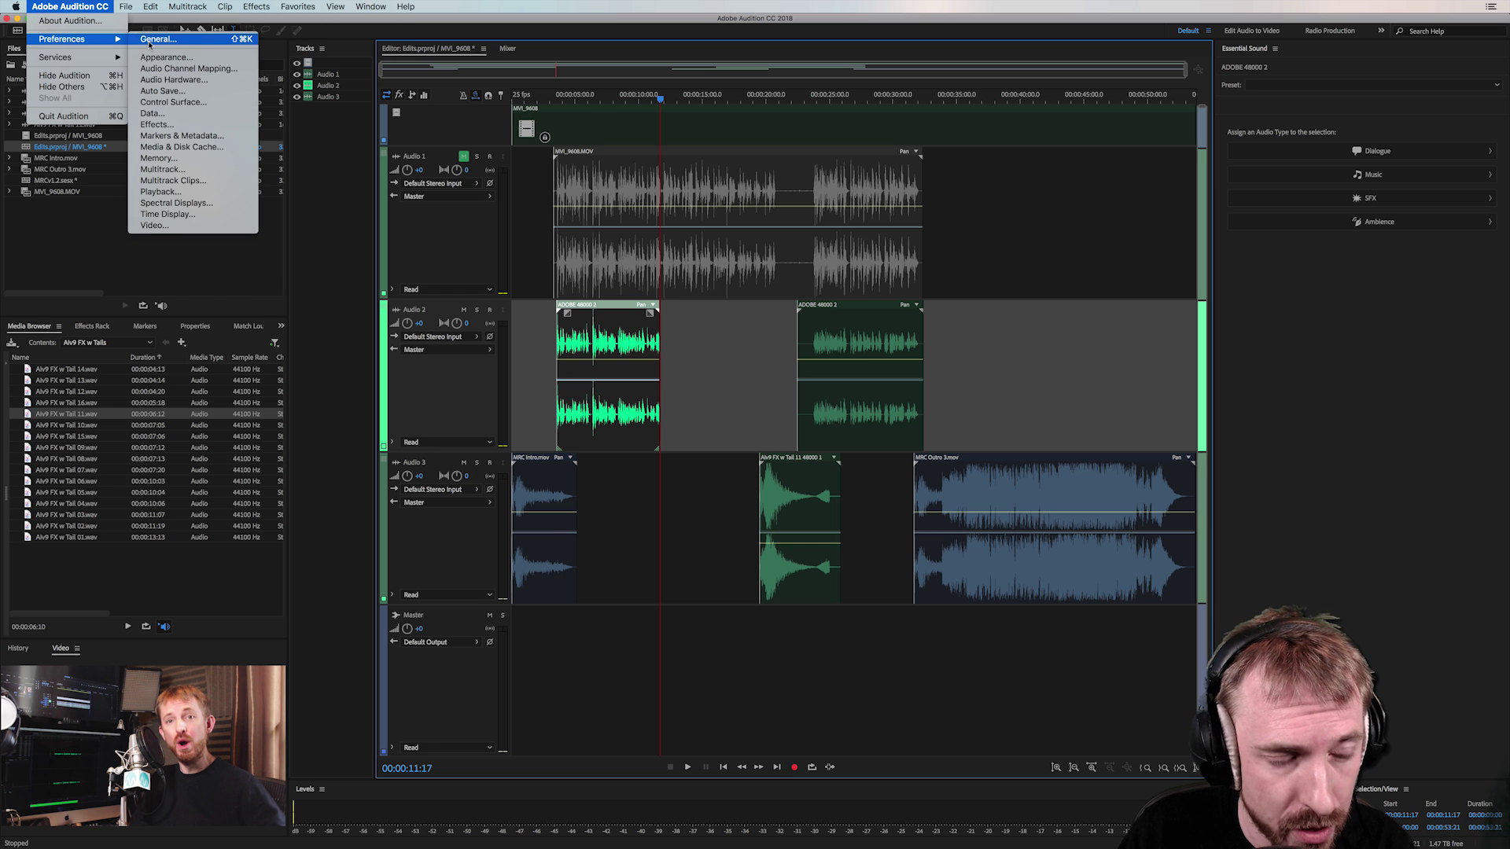
pyautogui.click(157, 225)
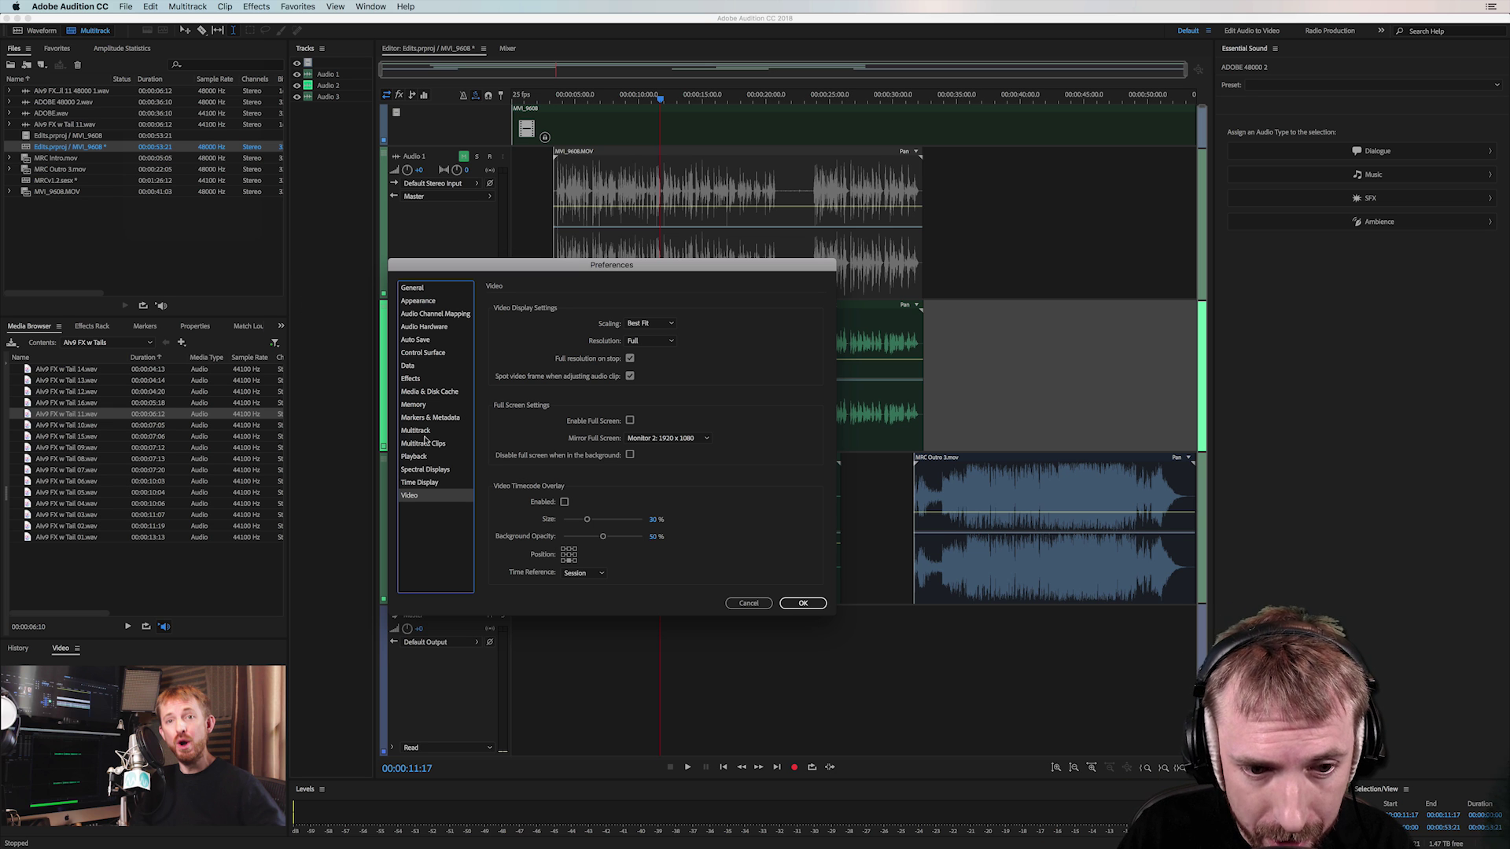
# Toggle Enable Full Screen on and back off, and uncheck Disable full screen when in the background
pyautogui.click(630, 421)
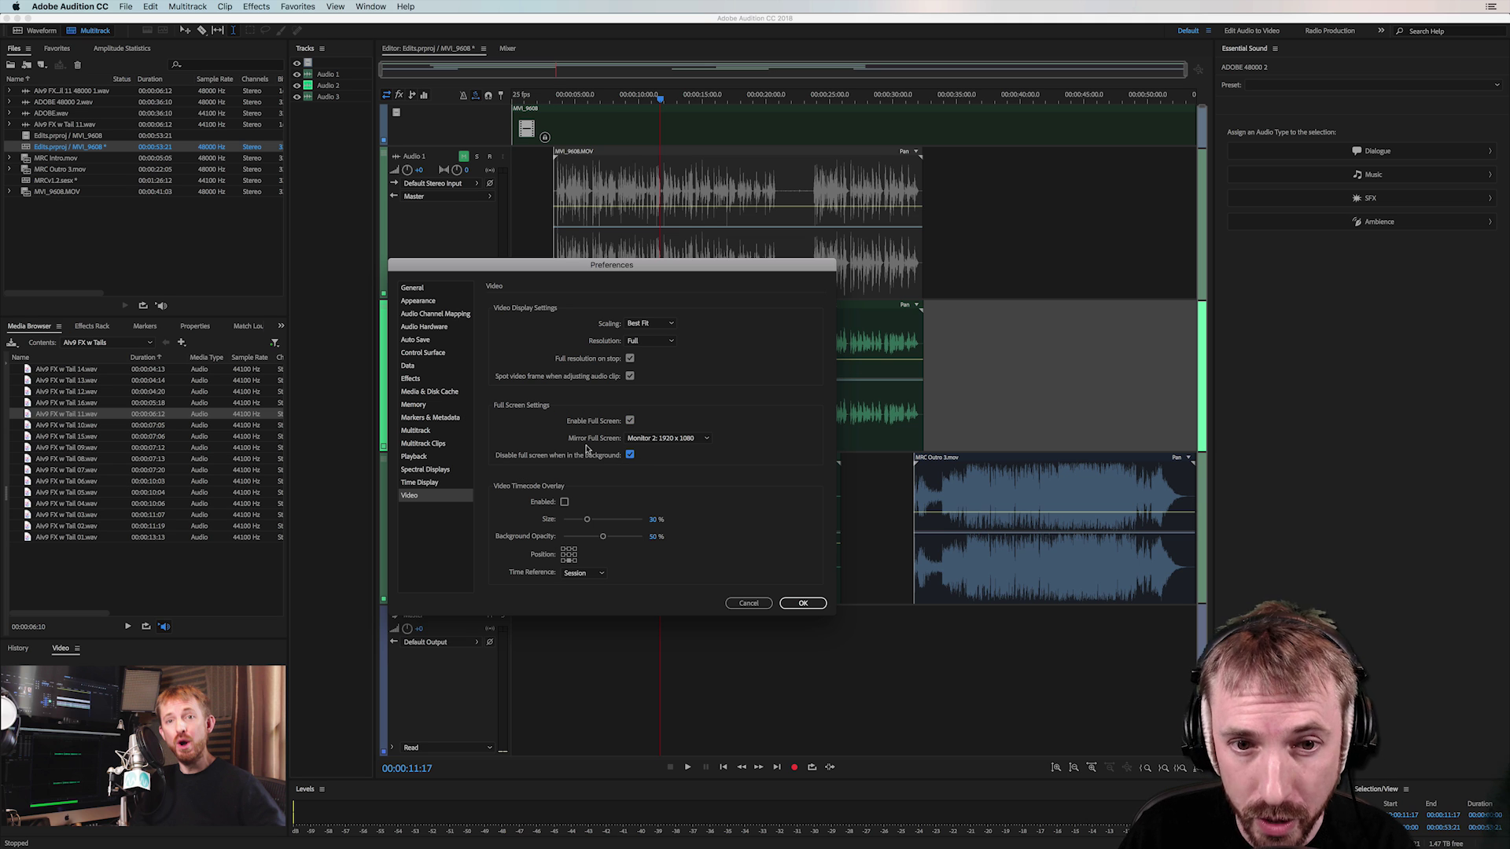
pyautogui.press('super+Tab')
pyautogui.press('super+Tab')
pyautogui.press('super+Tab')
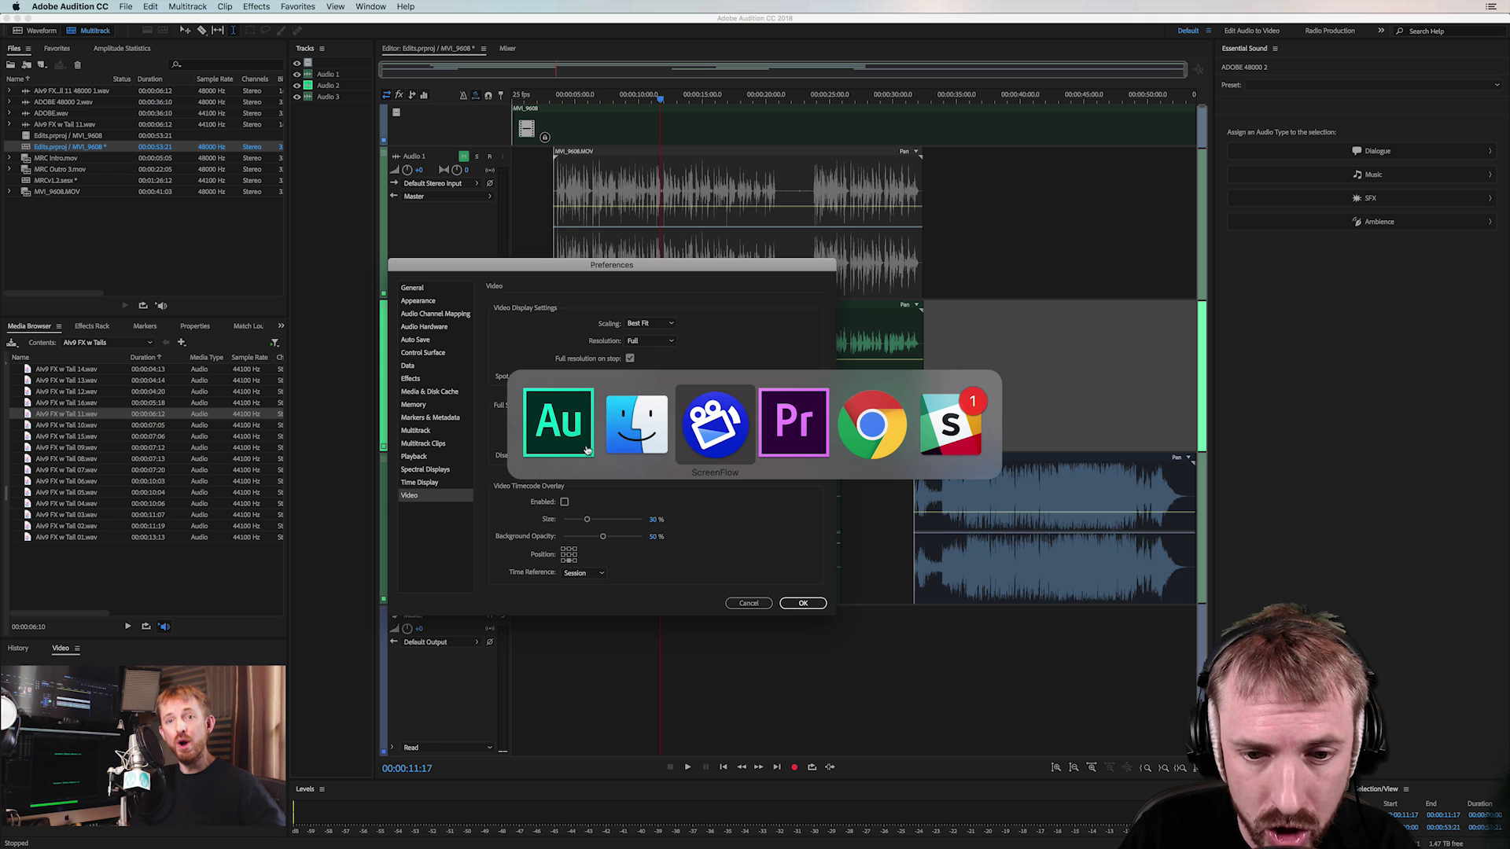
pyautogui.press('super+Tab')
pyautogui.press('super+Tab')
pyautogui.press('super+Tab')
pyautogui.press('super+Tab')
pyautogui.press('super+Tab')
pyautogui.press('super+Tab')
pyautogui.press('super+Tab')
pyautogui.press('super+Tab')
pyautogui.press('super+Tab')
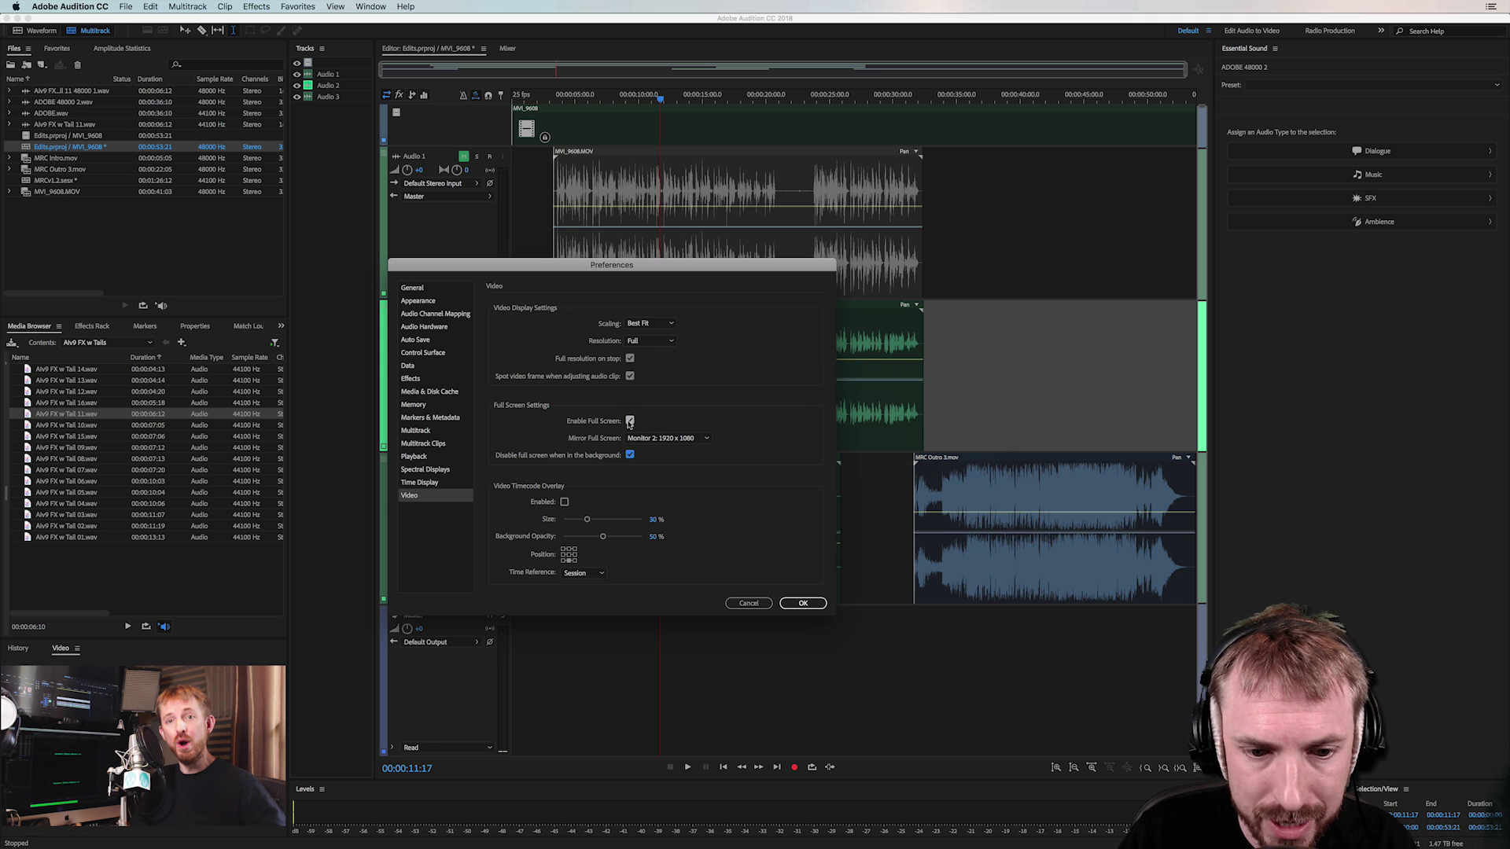
pyautogui.click(630, 421)
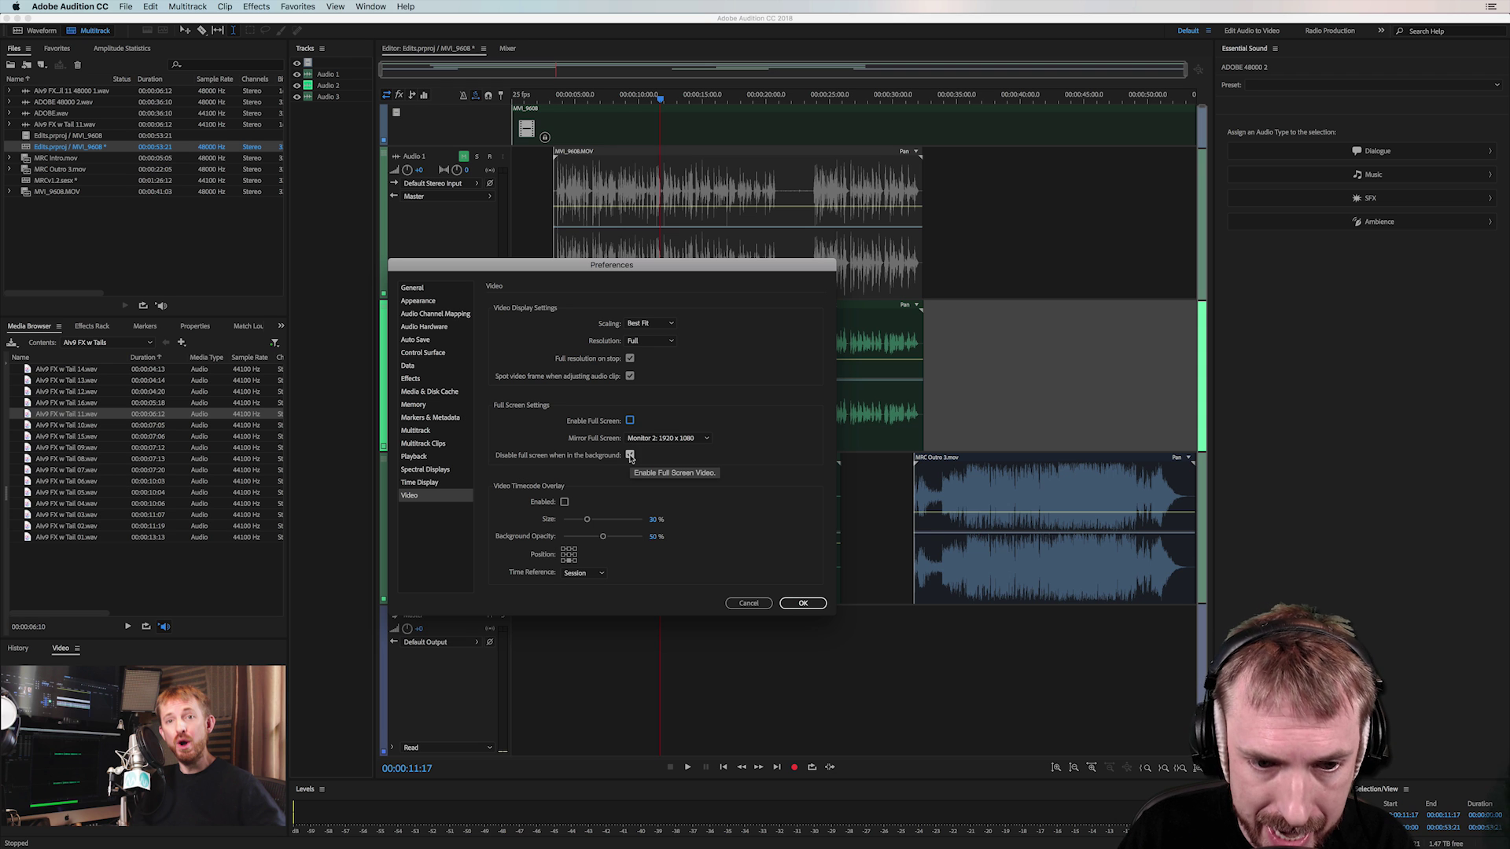
pyautogui.click(630, 455)
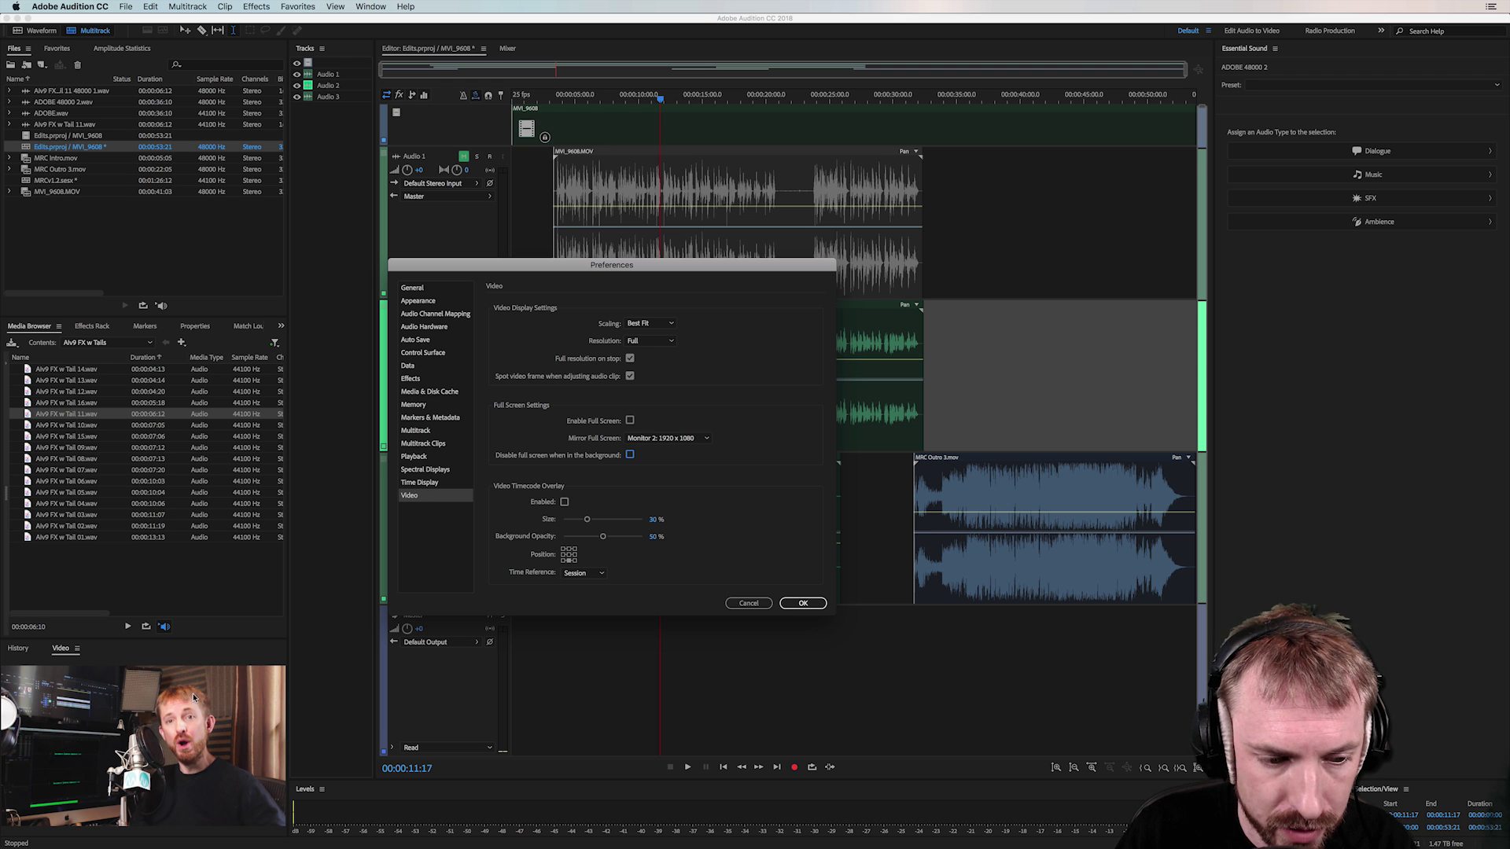
# Enable Timecode Overlay at 30% size and confirm Preferences
pyautogui.click(563, 503)
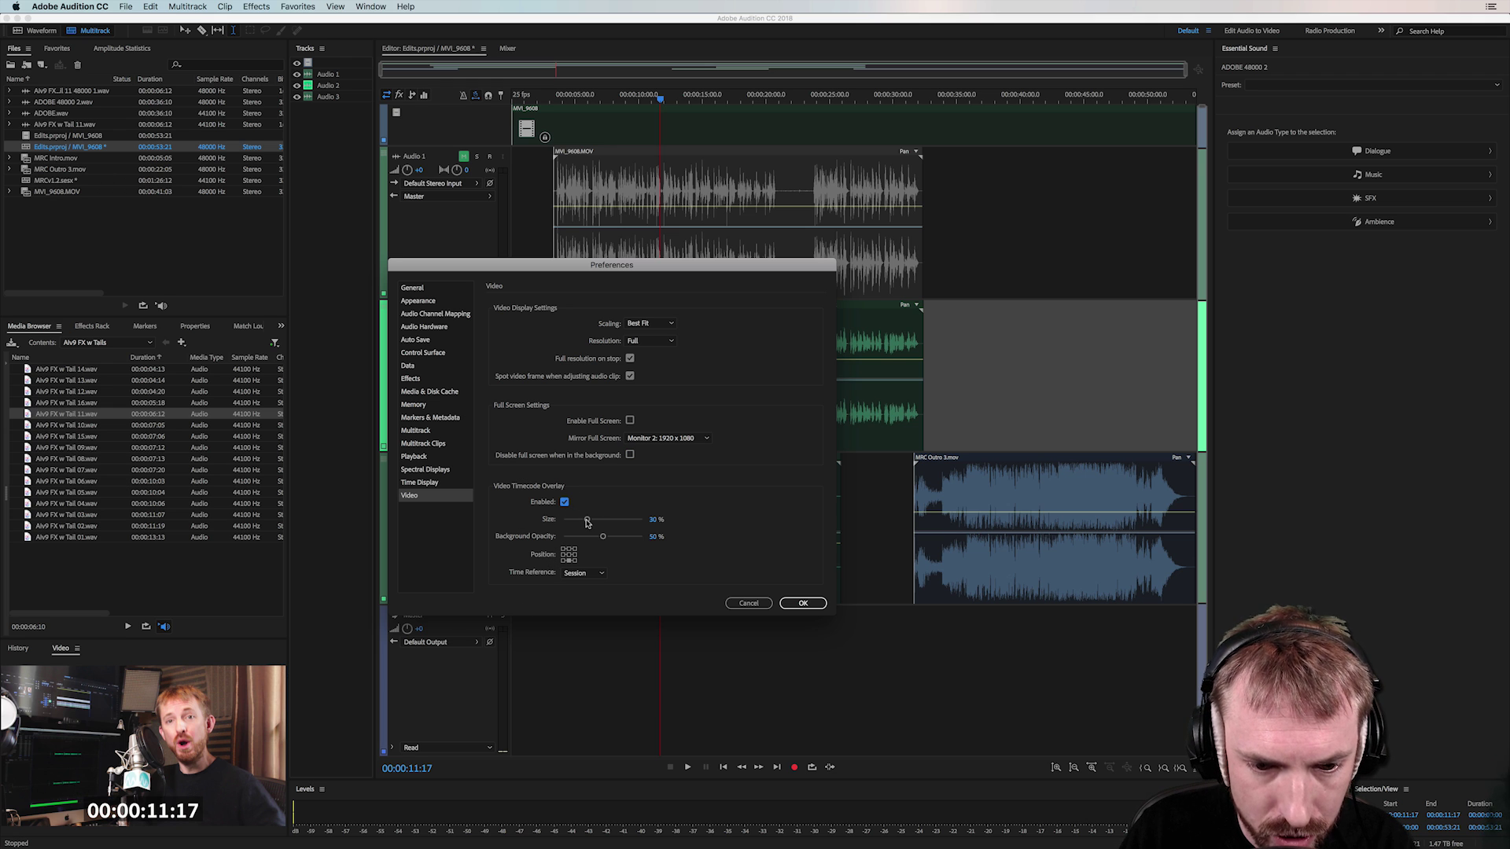
pyautogui.moveTo(587, 521); pyautogui.dragTo(653, 524)
pyautogui.click(655, 519)
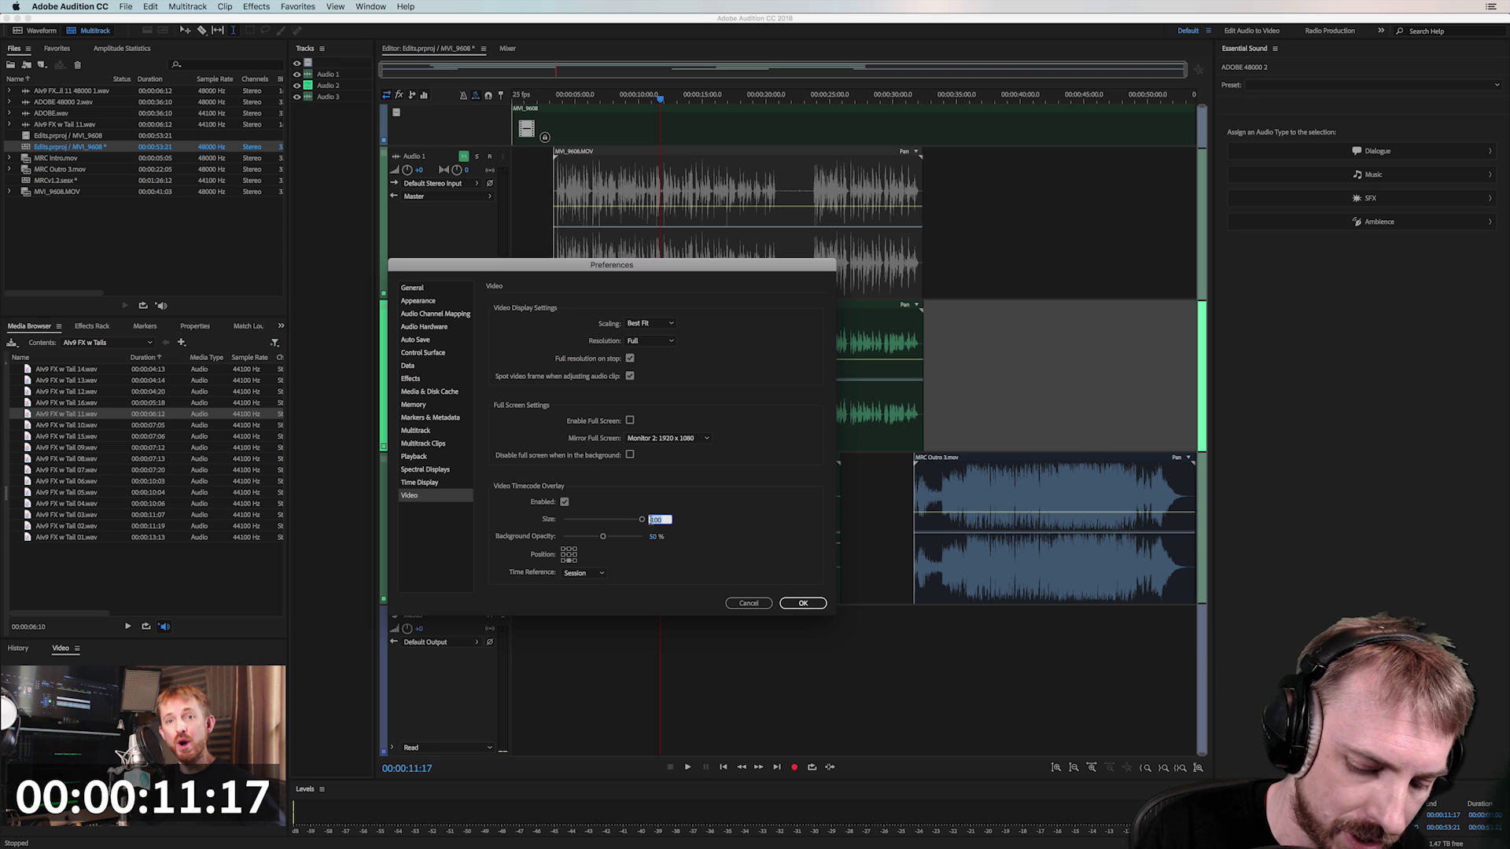
pyautogui.write('30')
pyautogui.press('Return')
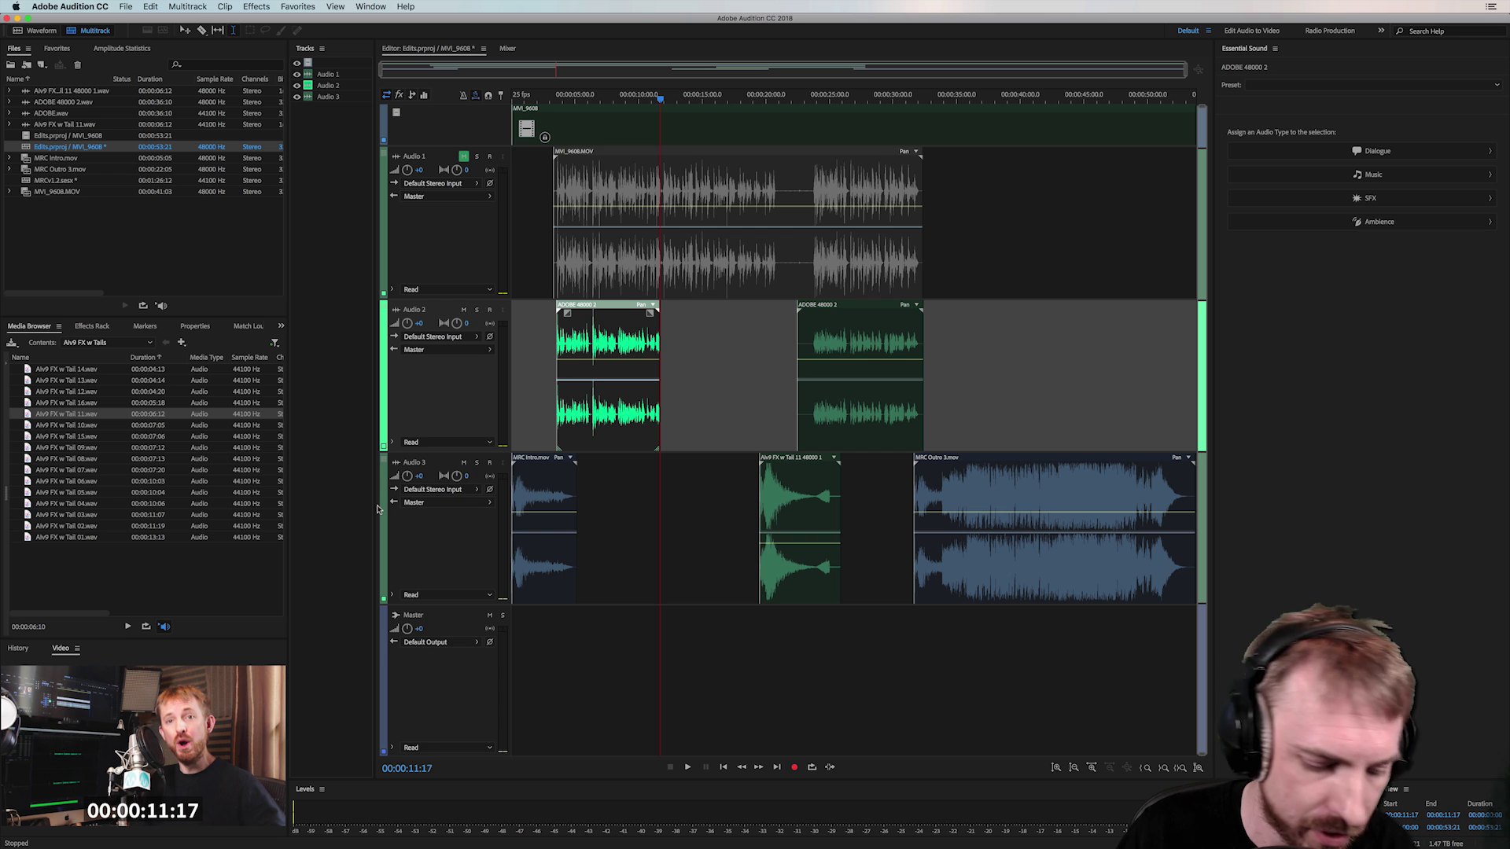
# Reopen Video preferences, try overlay positions and the Session time reference, then cancel
pyautogui.press('super+comma')
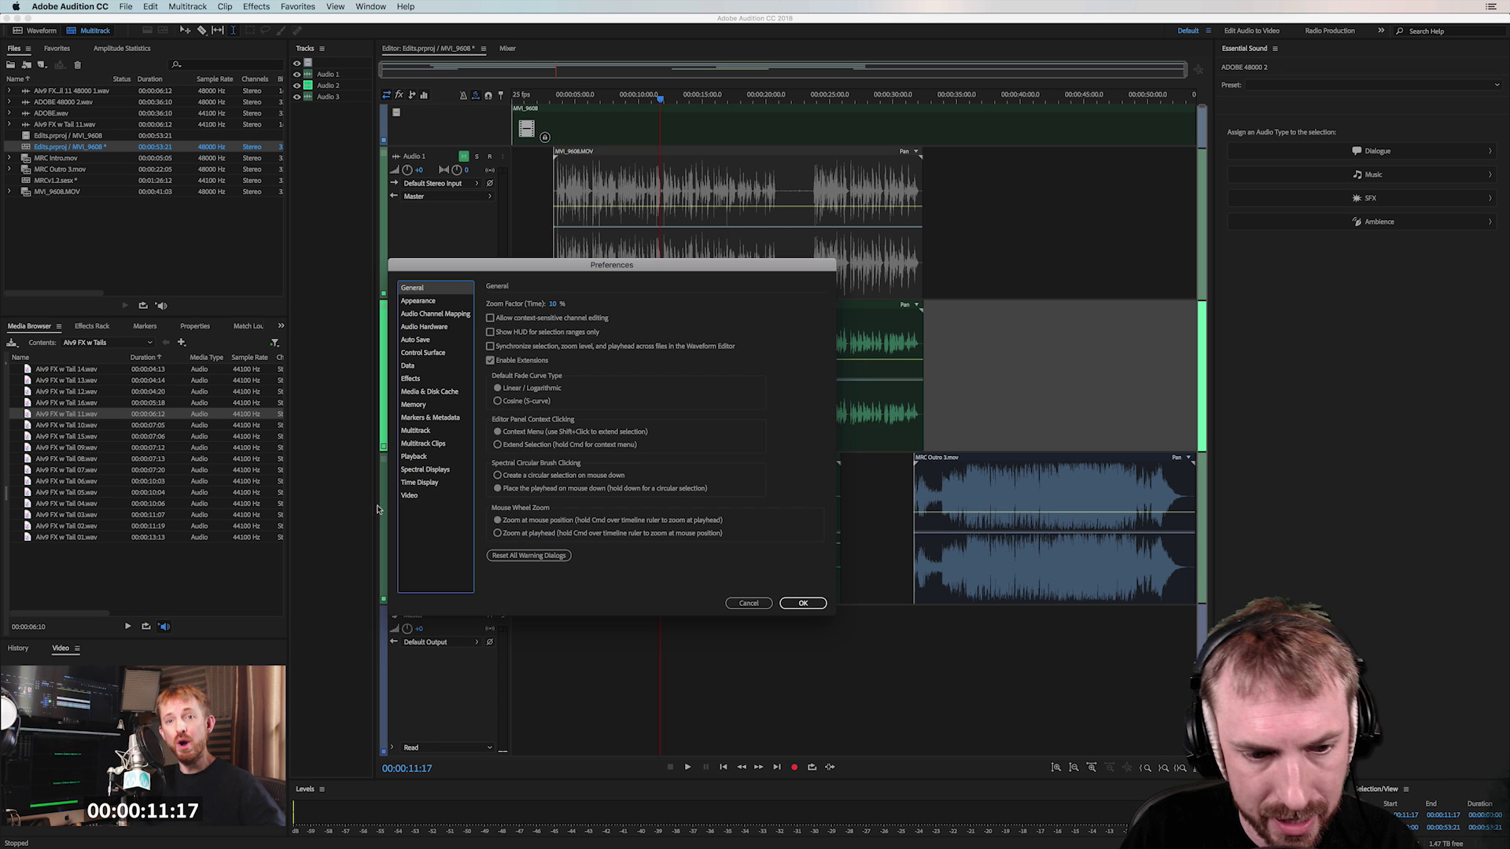
pyautogui.click(455, 493)
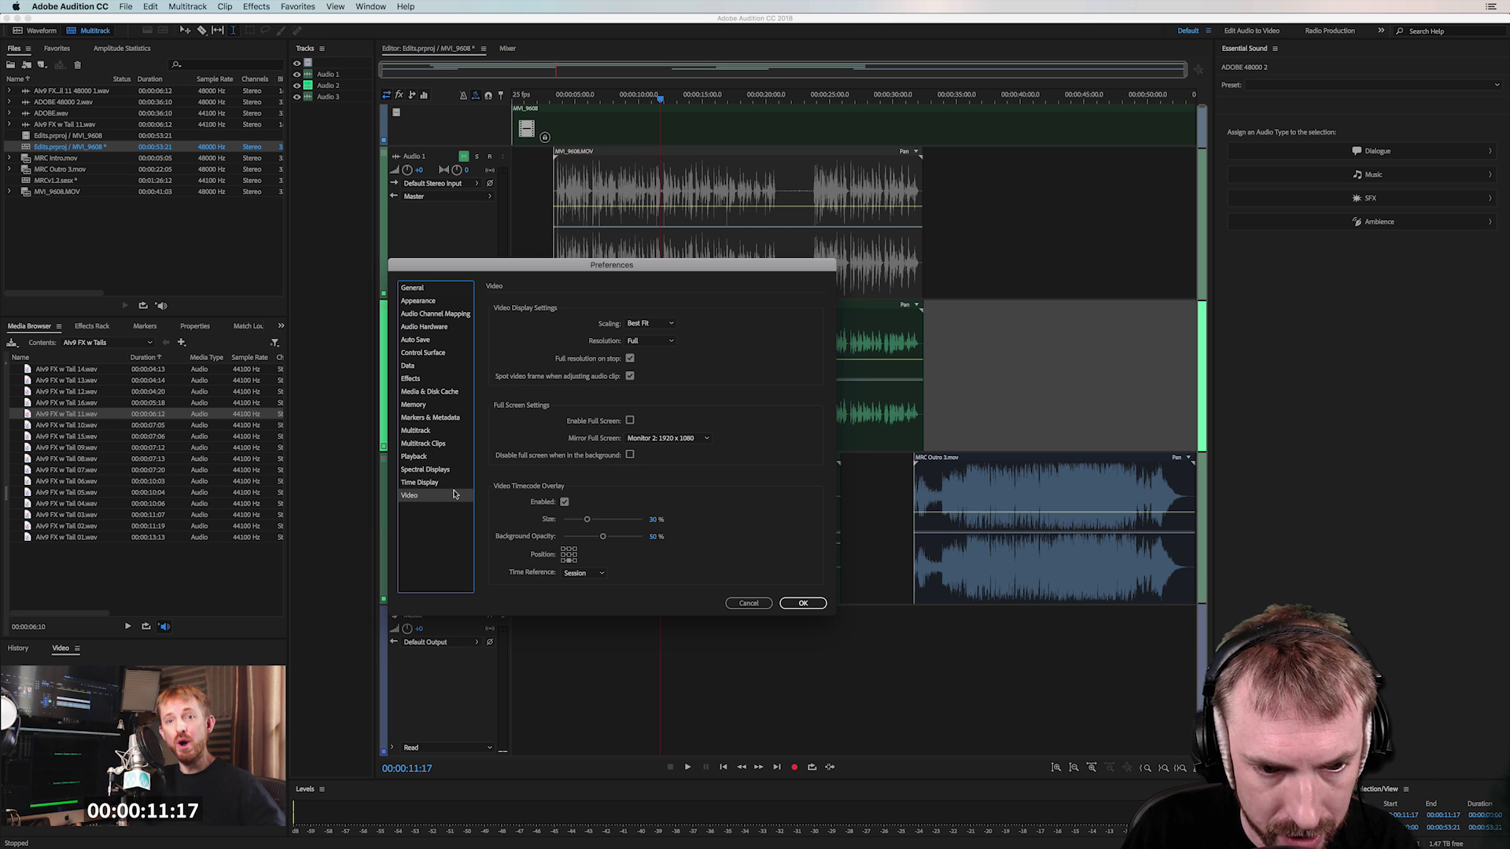
pyautogui.click(569, 549)
pyautogui.click(562, 559)
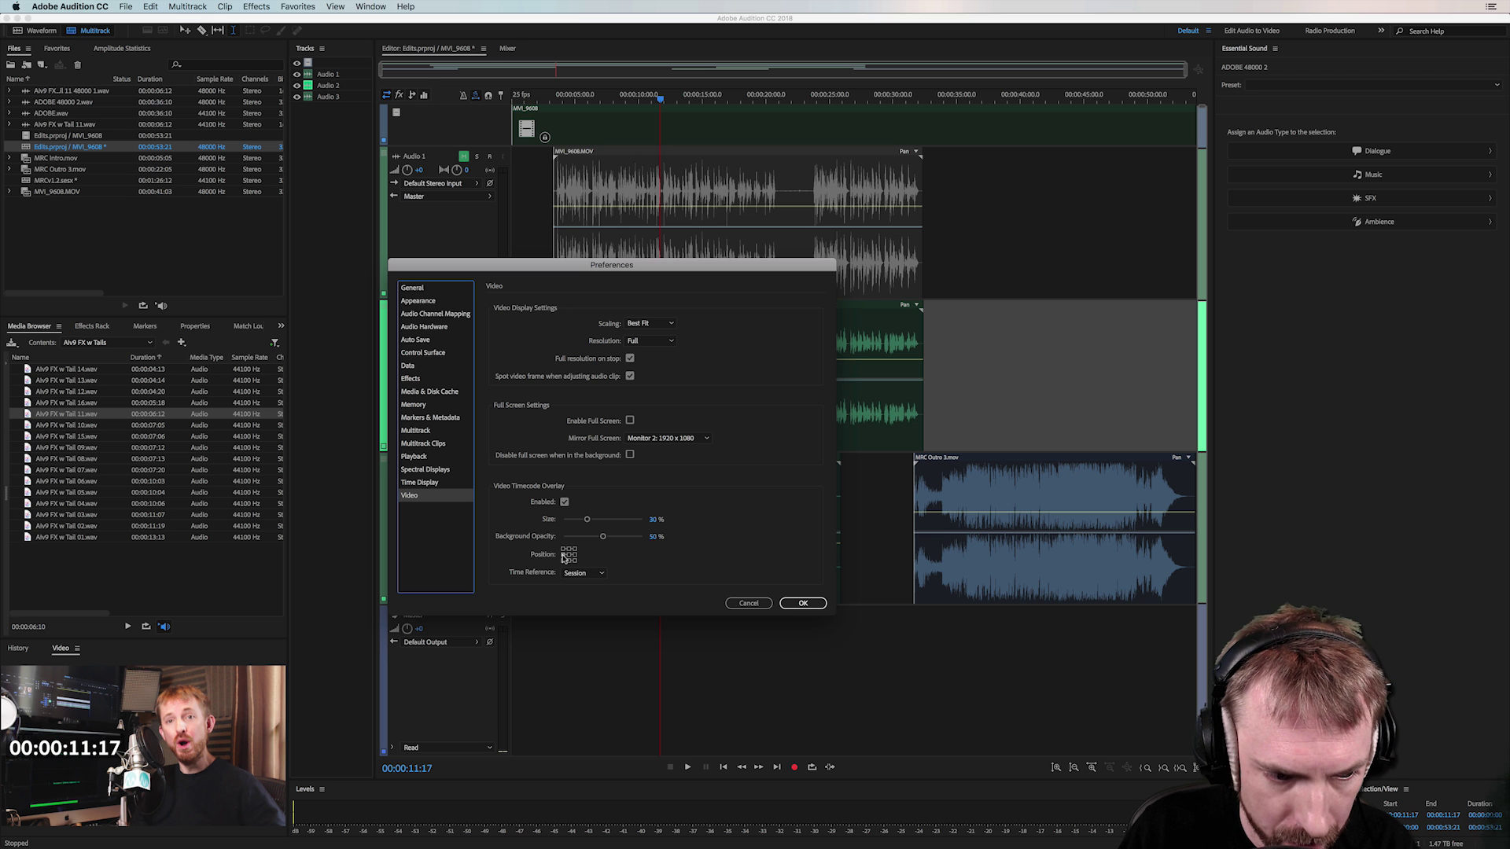
pyautogui.click(574, 554)
pyautogui.click(568, 554)
pyautogui.click(568, 559)
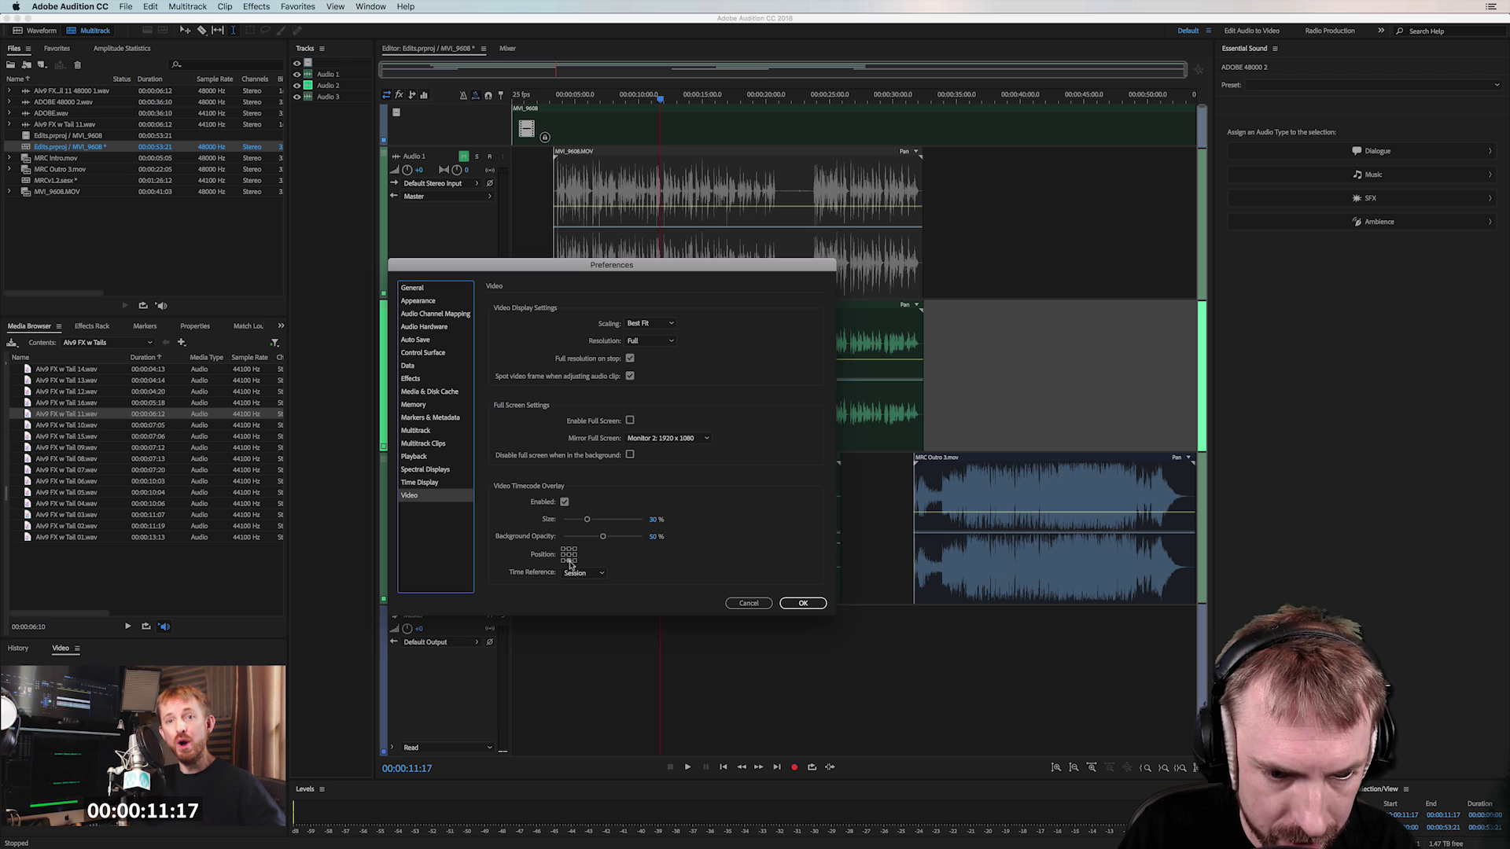
pyautogui.click(582, 573)
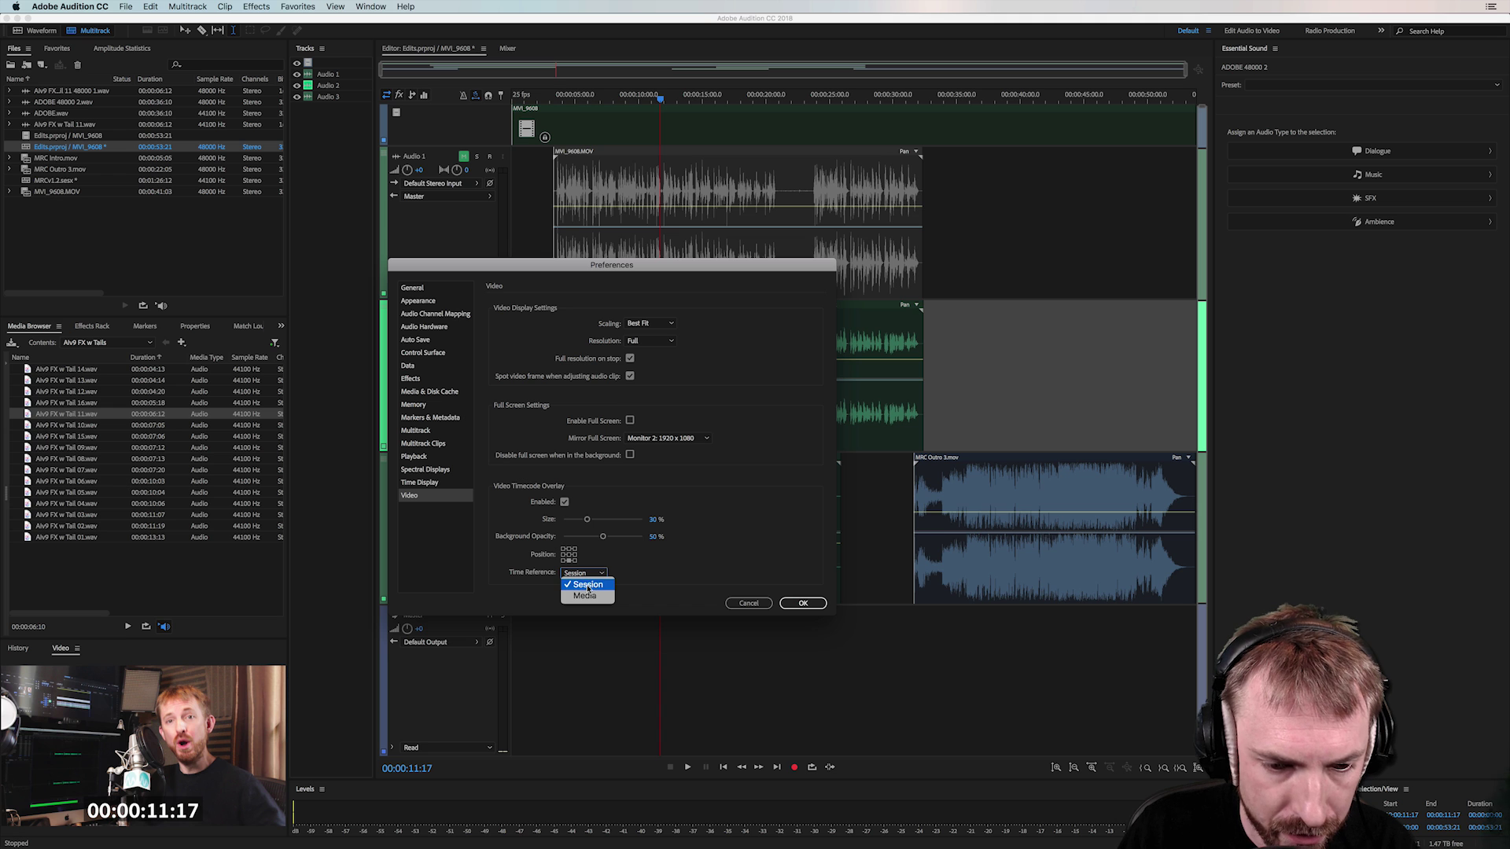
pyautogui.click(748, 578)
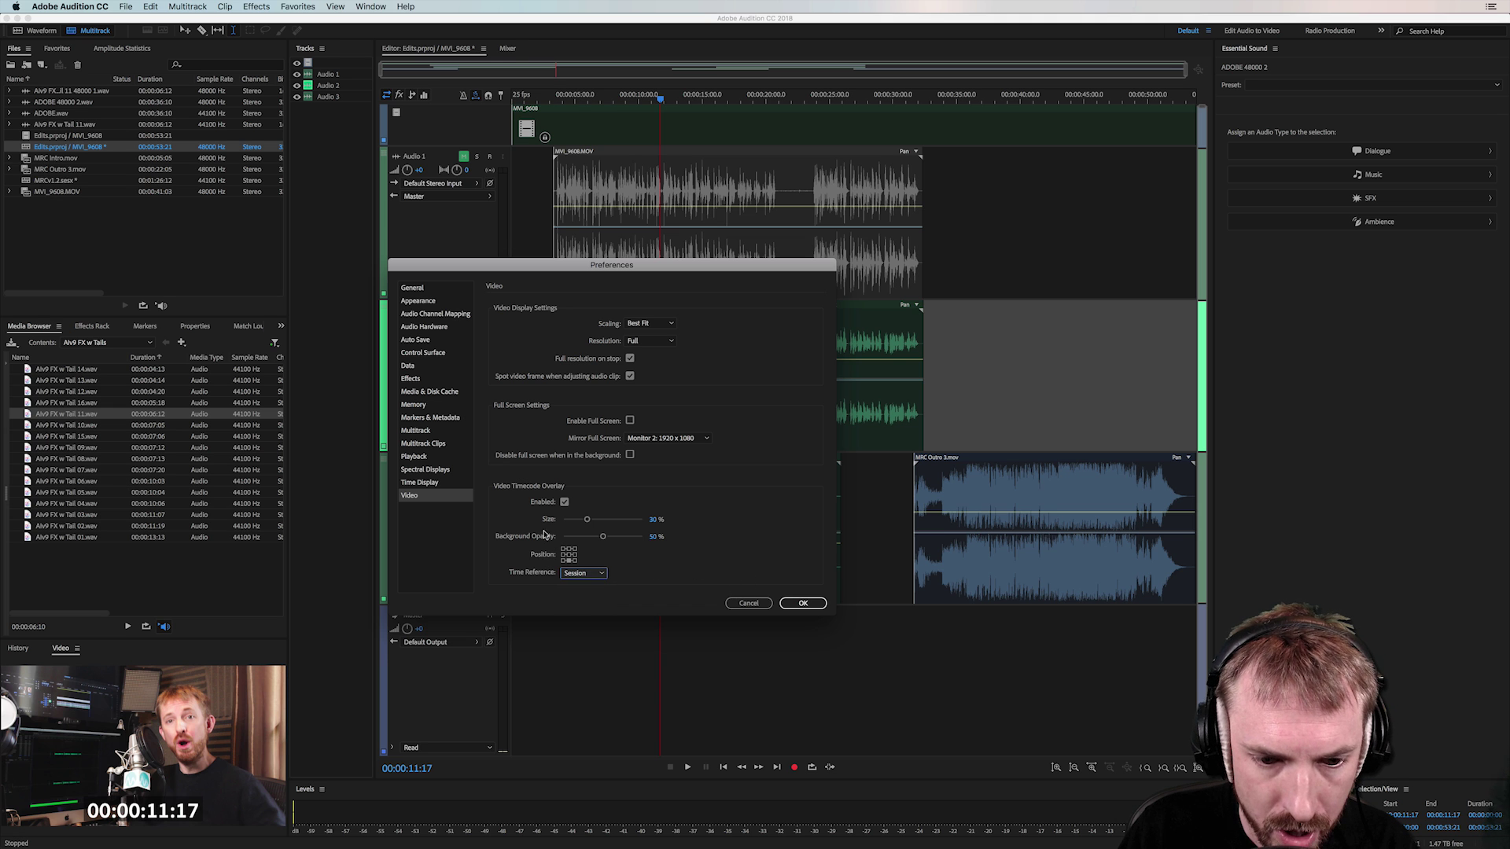
pyautogui.click(564, 501)
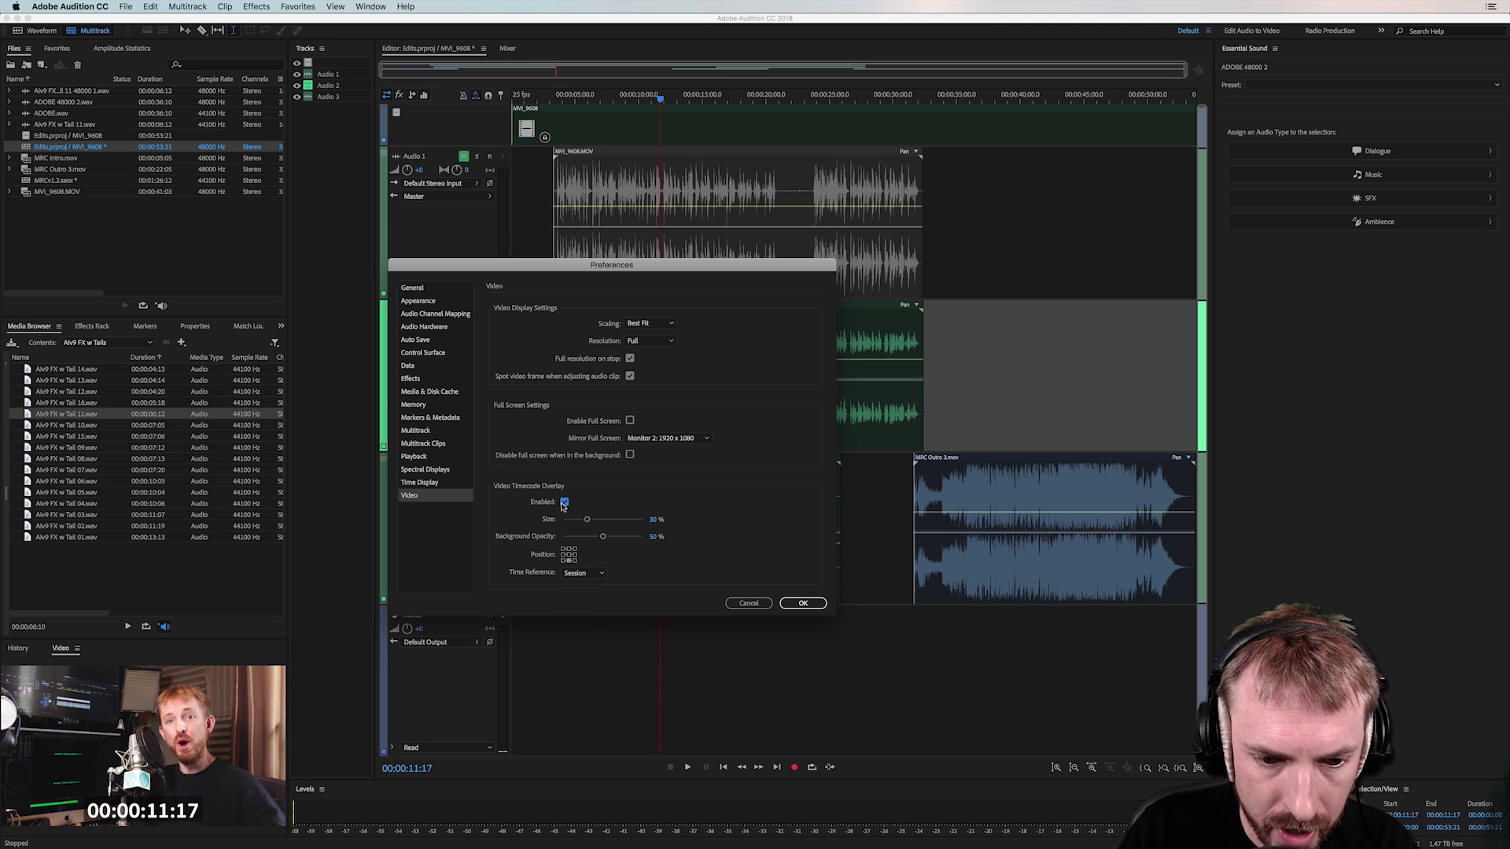
pyautogui.click(750, 603)
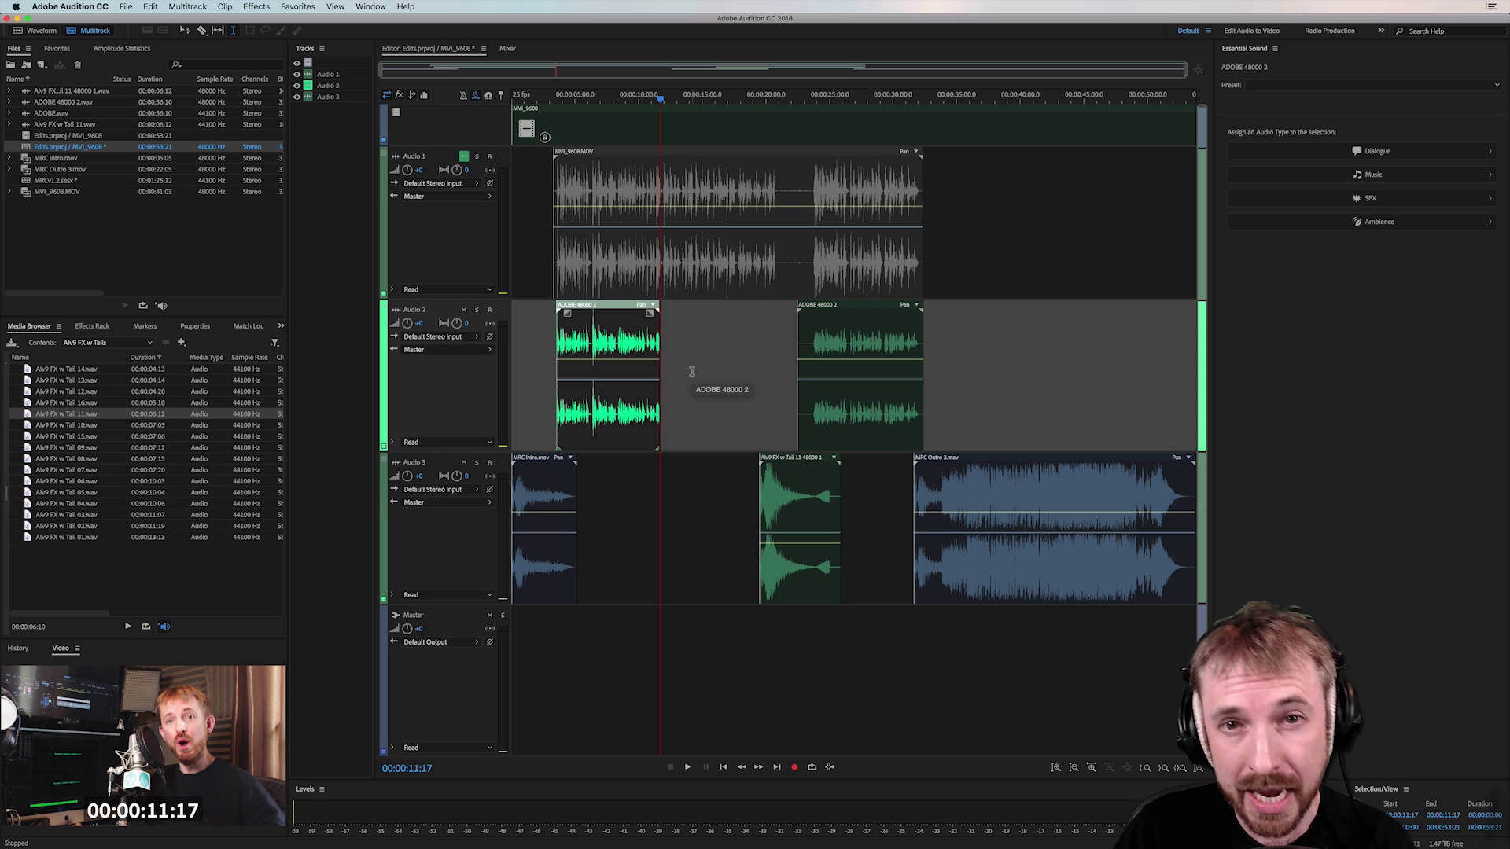